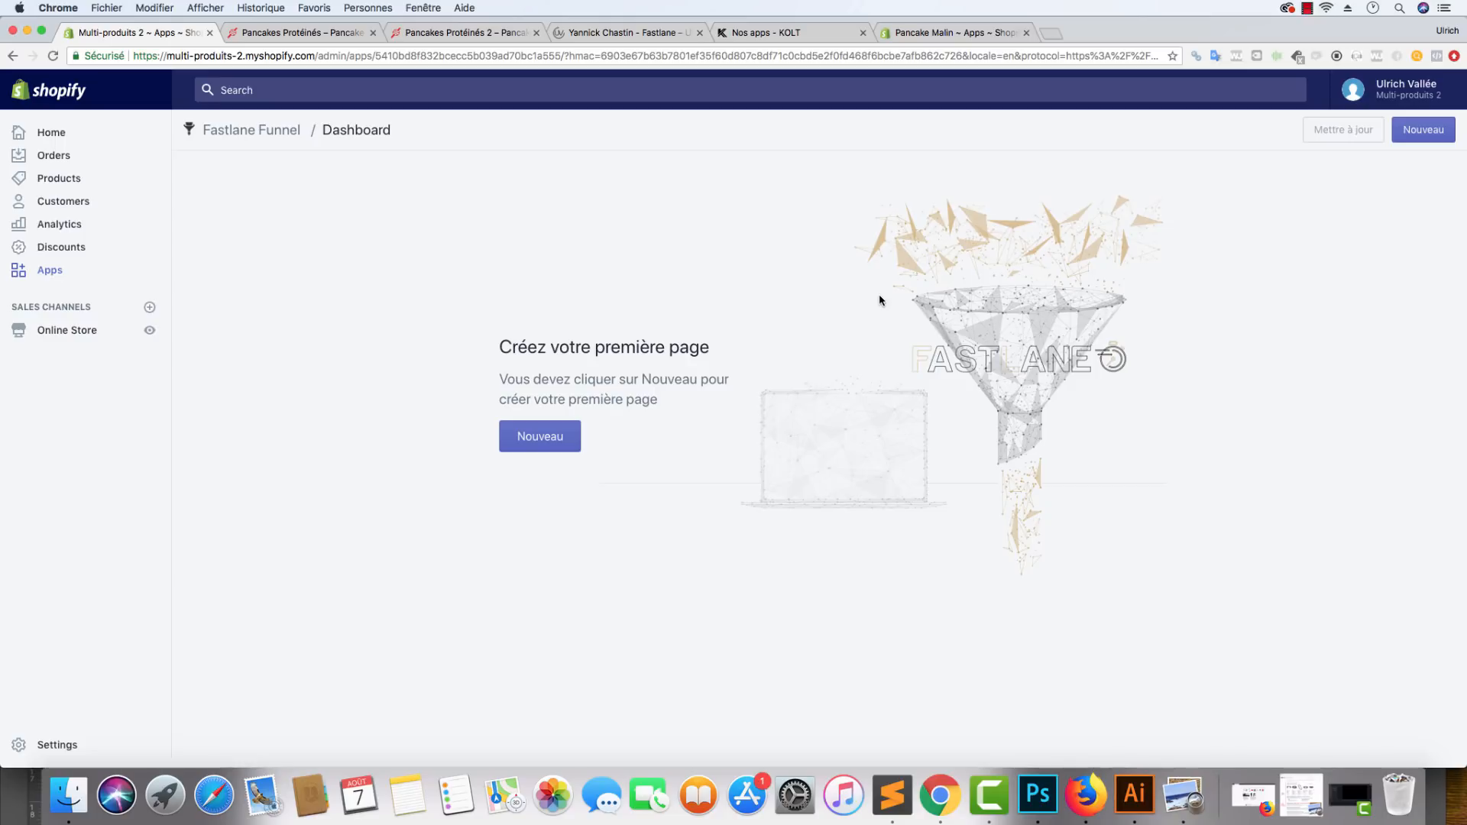
# Step: Search Google for "theme shopify francias" in a private browsing window and look through the results
pyautogui.rightClick(949, 799)
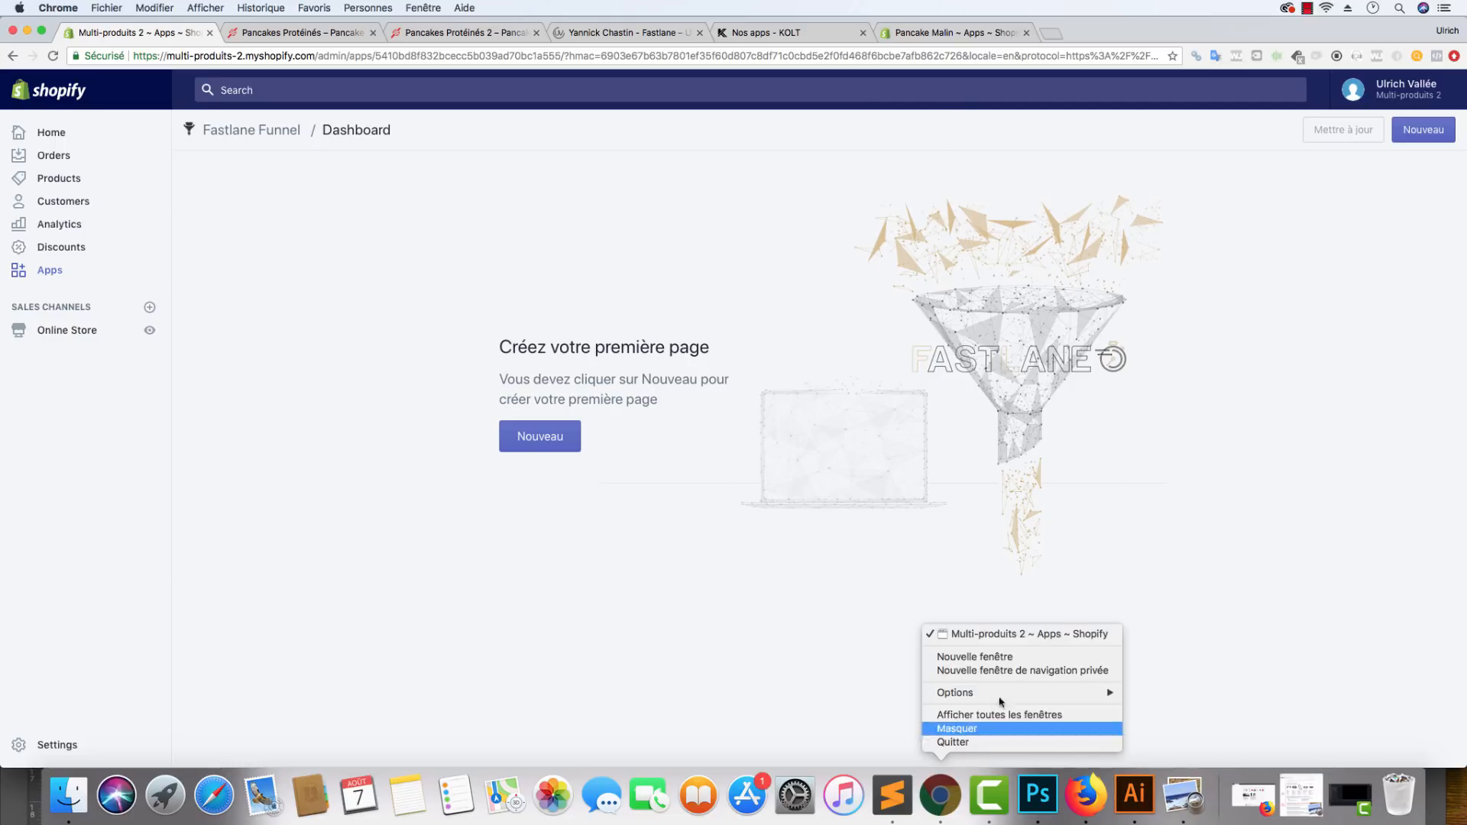
pyautogui.click(1000, 670)
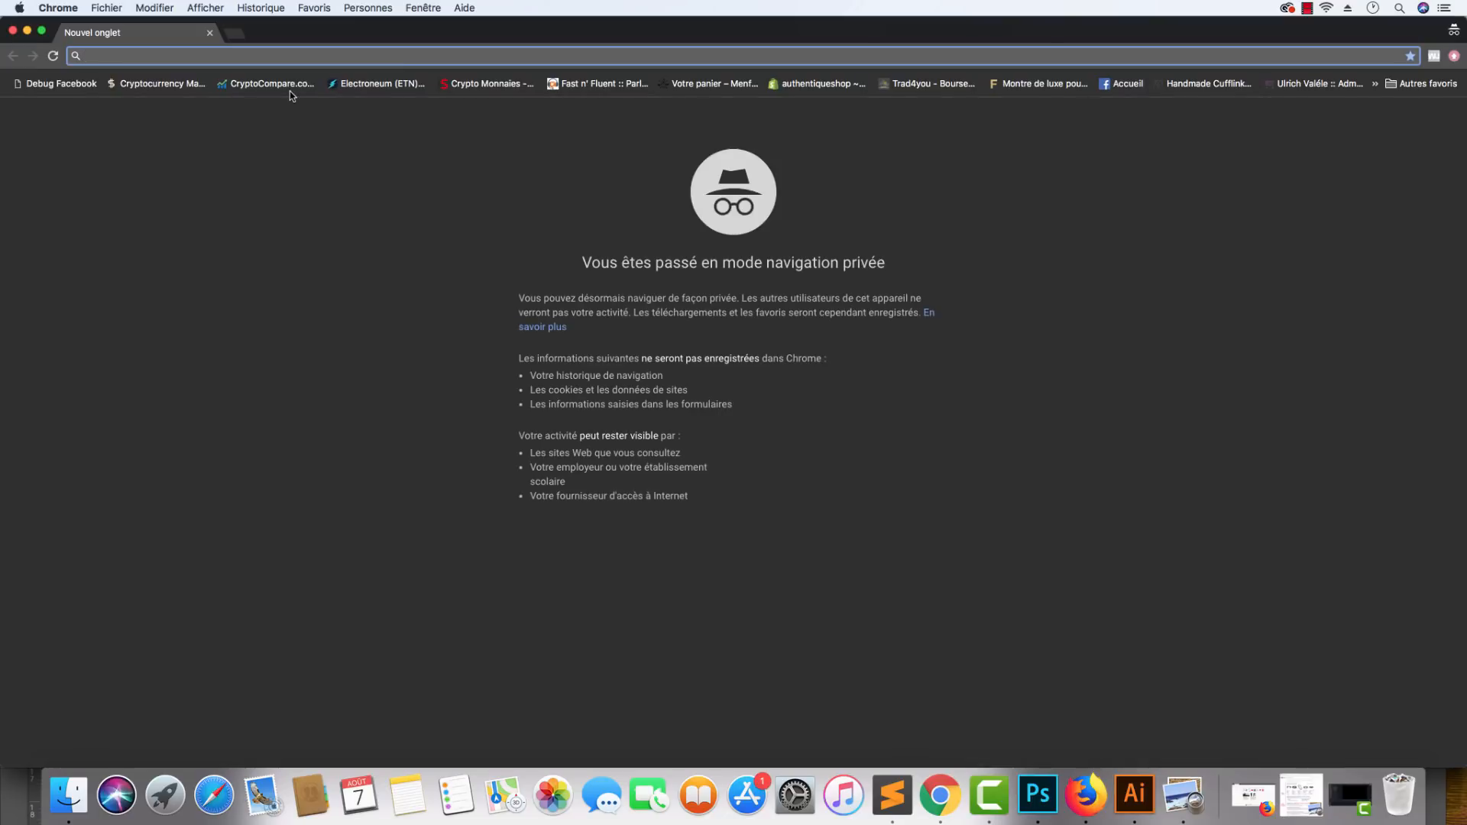
pyautogui.write('theme s')
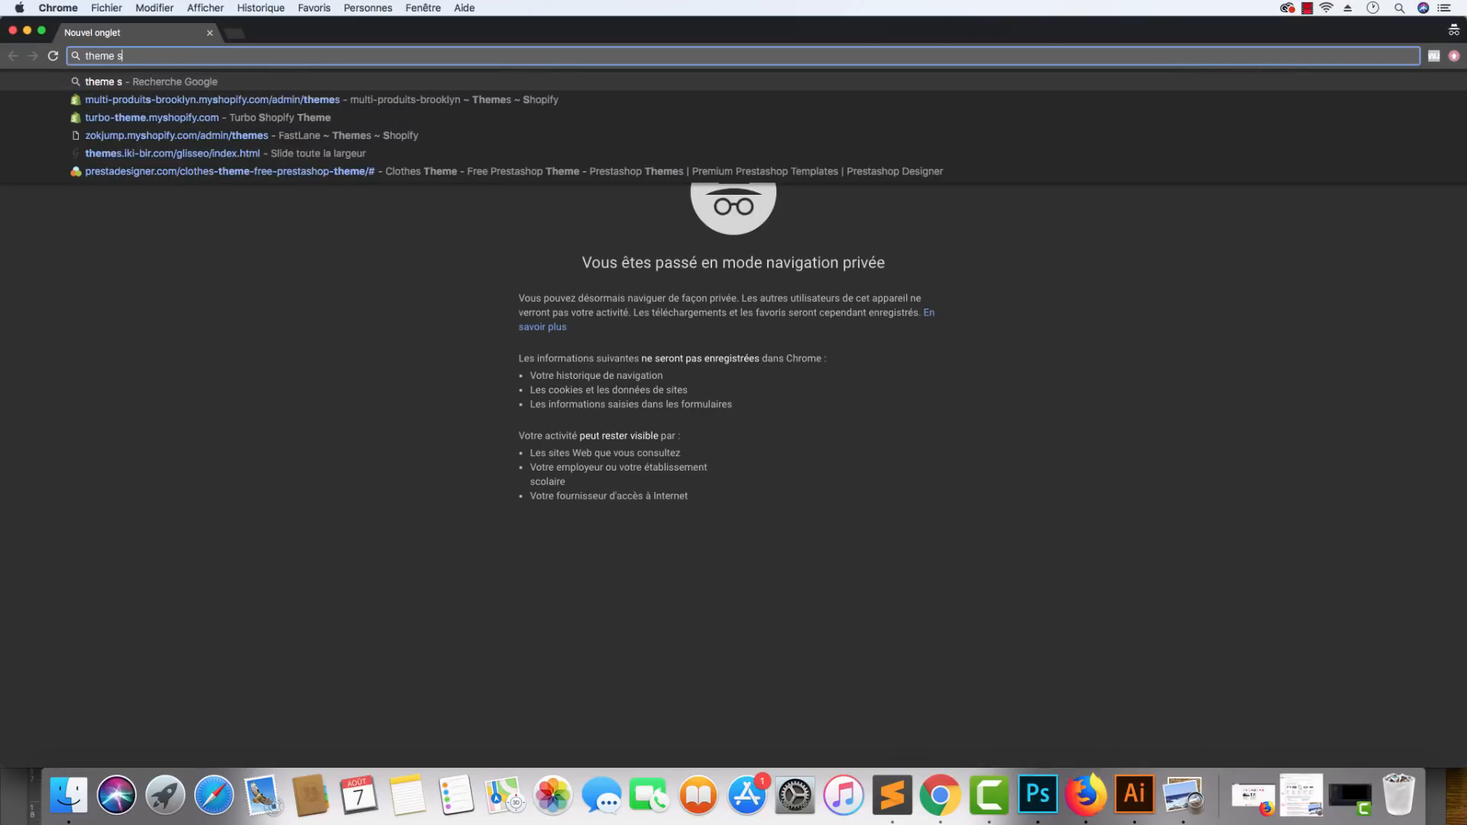
pyautogui.write('hopify francias')
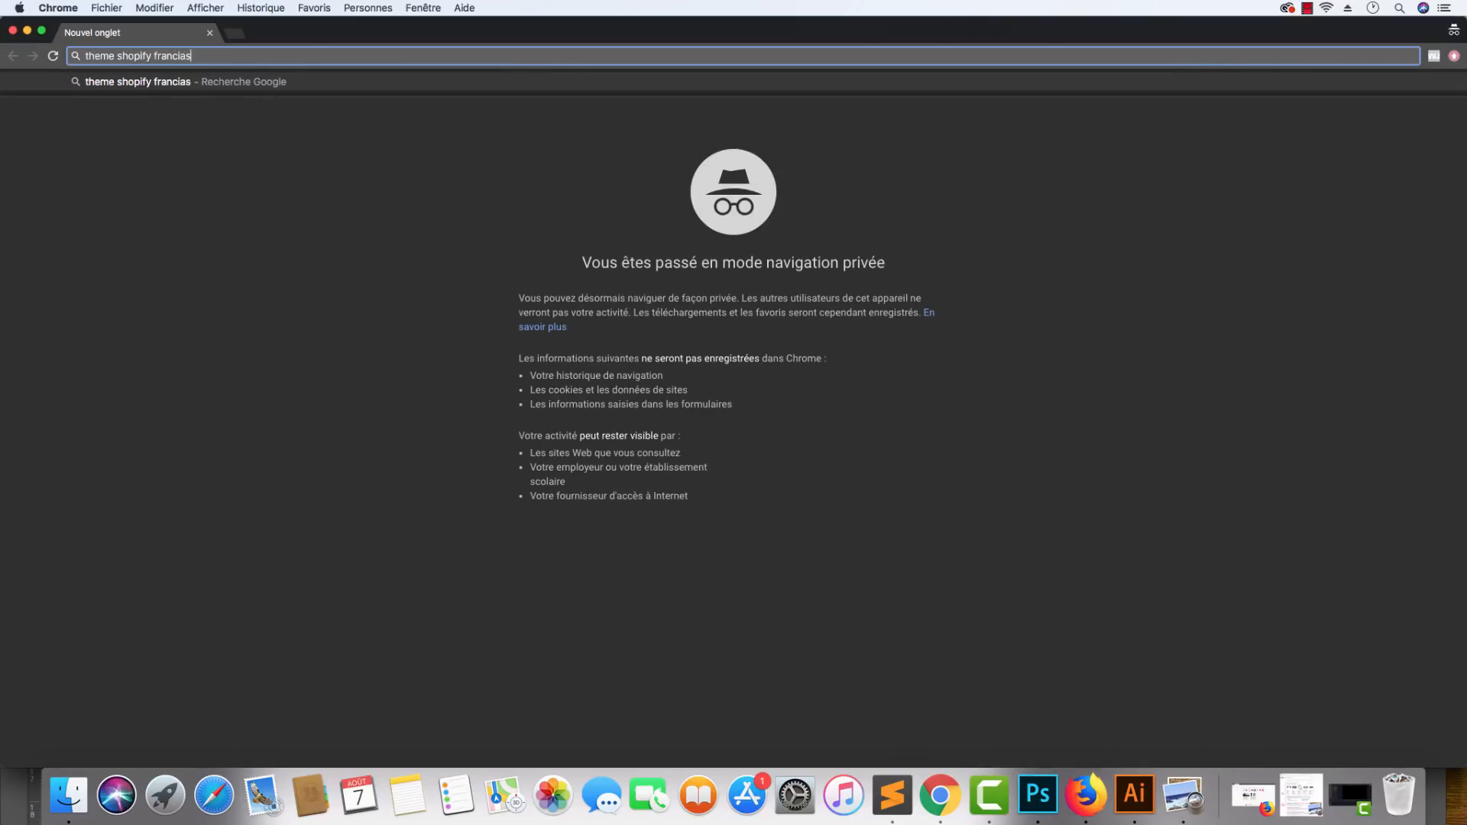
pyautogui.press('Return')
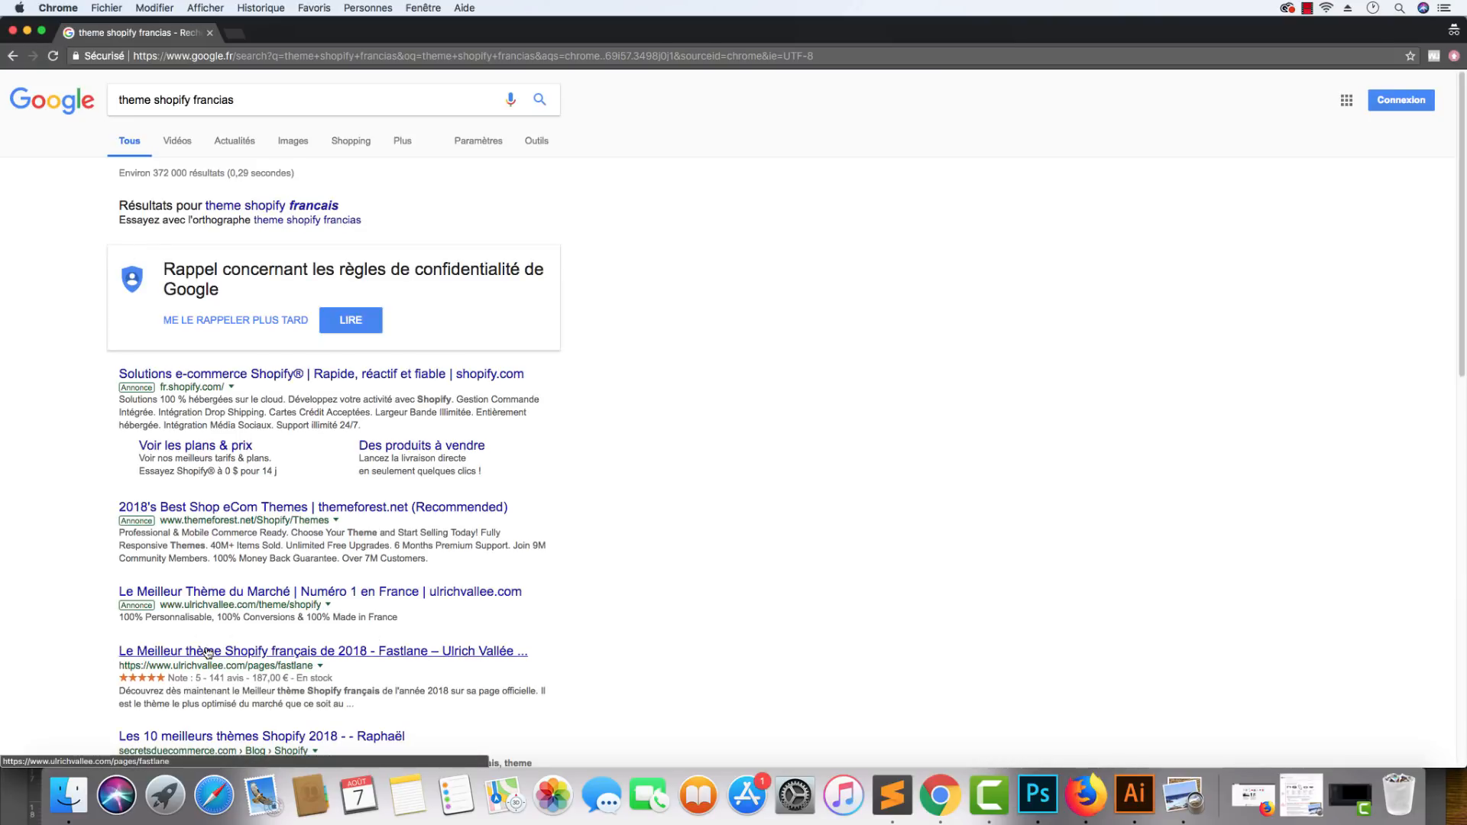
pyautogui.scroll(-10, 208, 651)
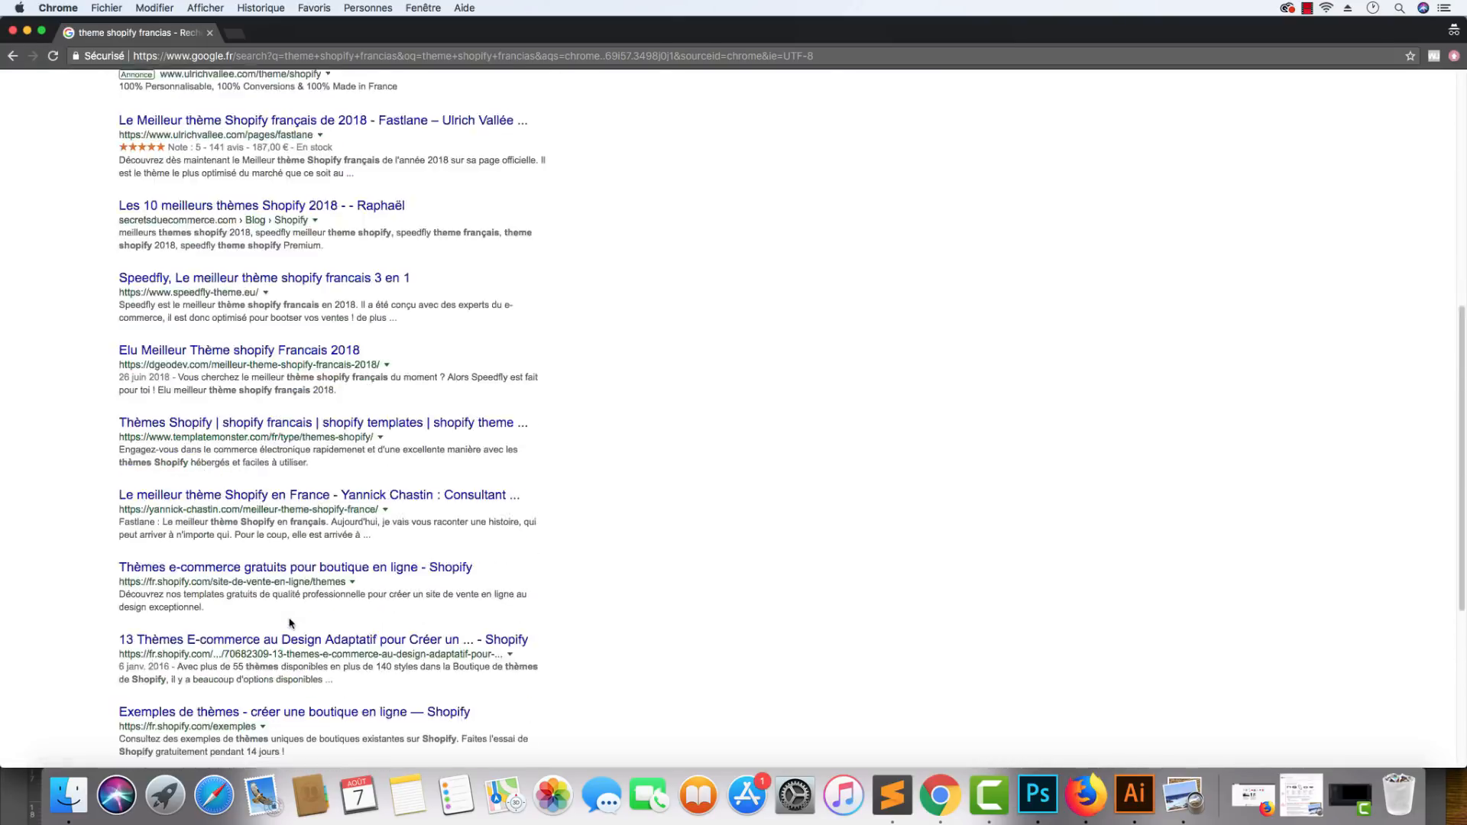
pyautogui.scroll(10, 286, 616)
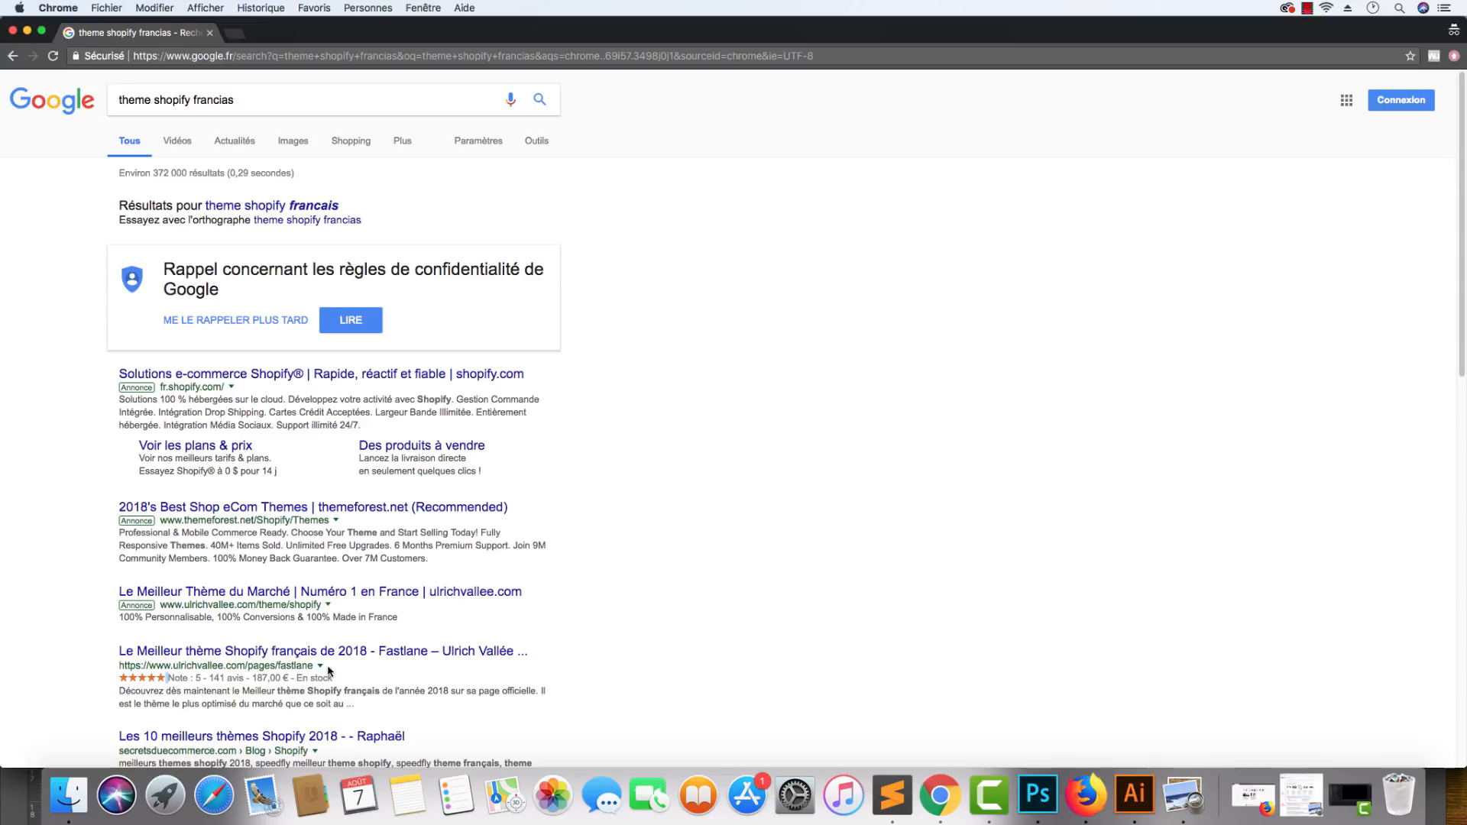
# Step: Open the search result for the best French Shopify theme of 2018, Fastlane, and view its customer testimonials
pyautogui.click(338, 655)
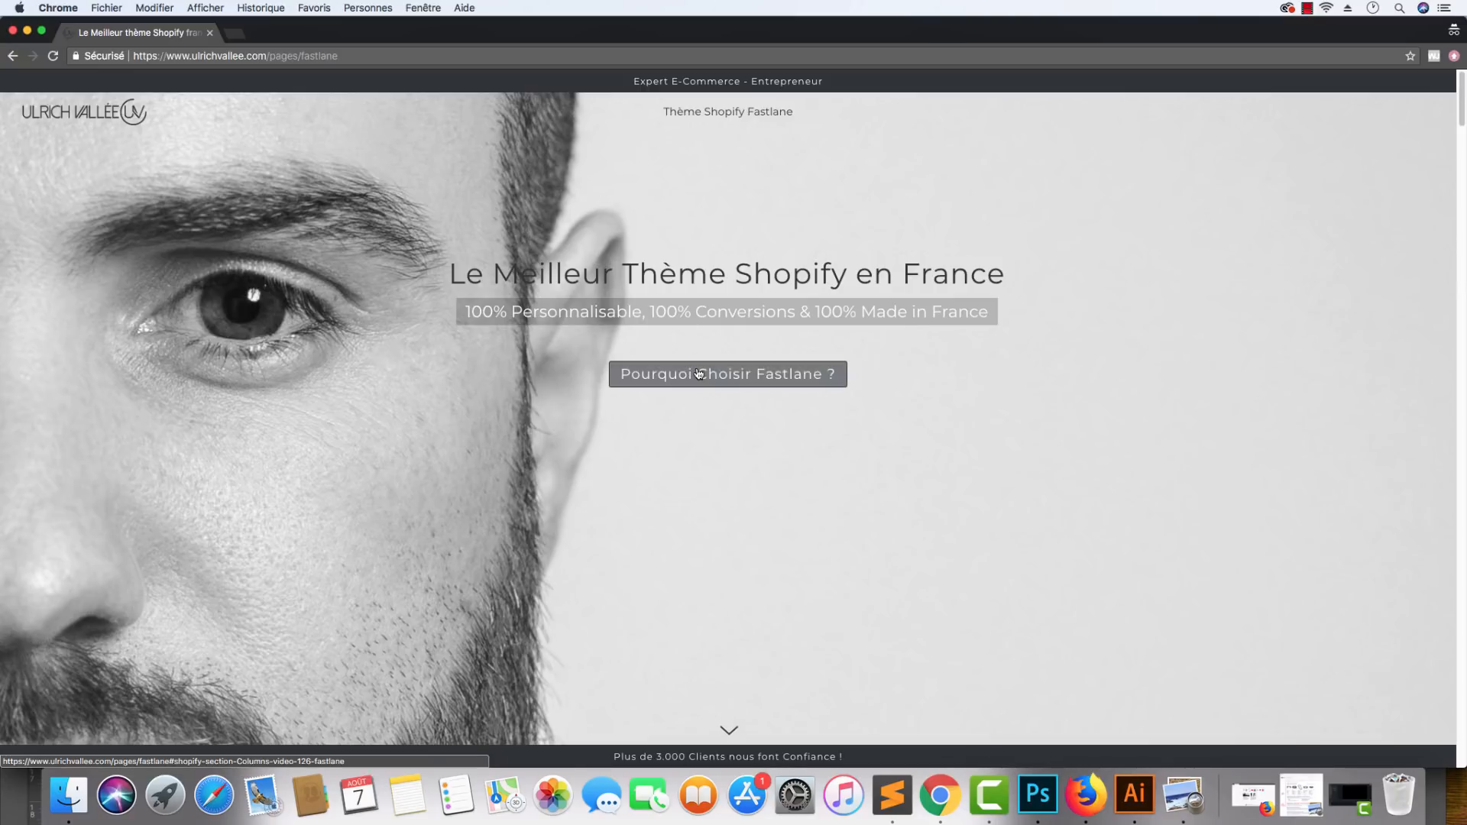
pyautogui.scroll(-15, 569, 169)
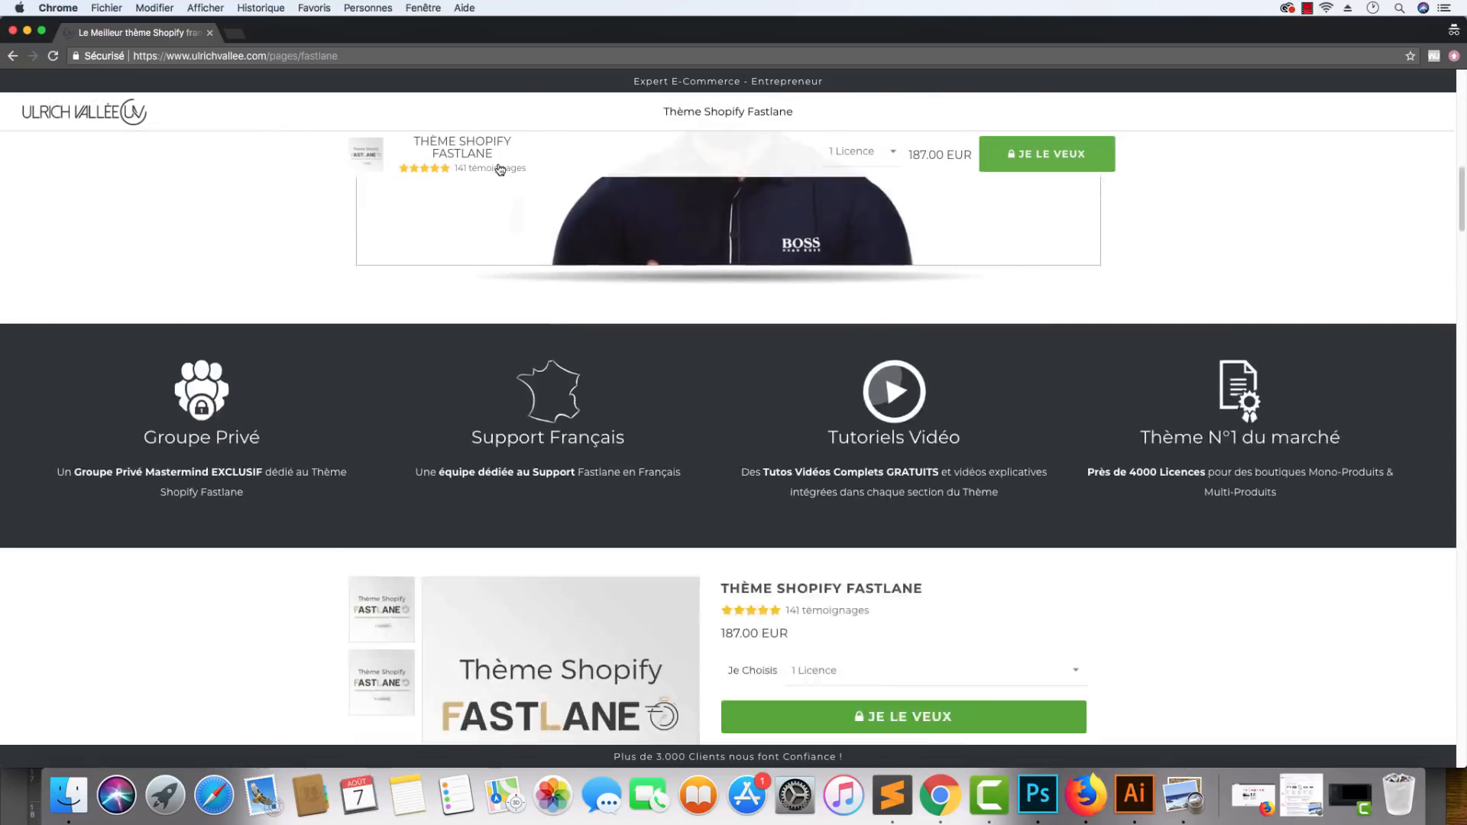
pyautogui.click(500, 170)
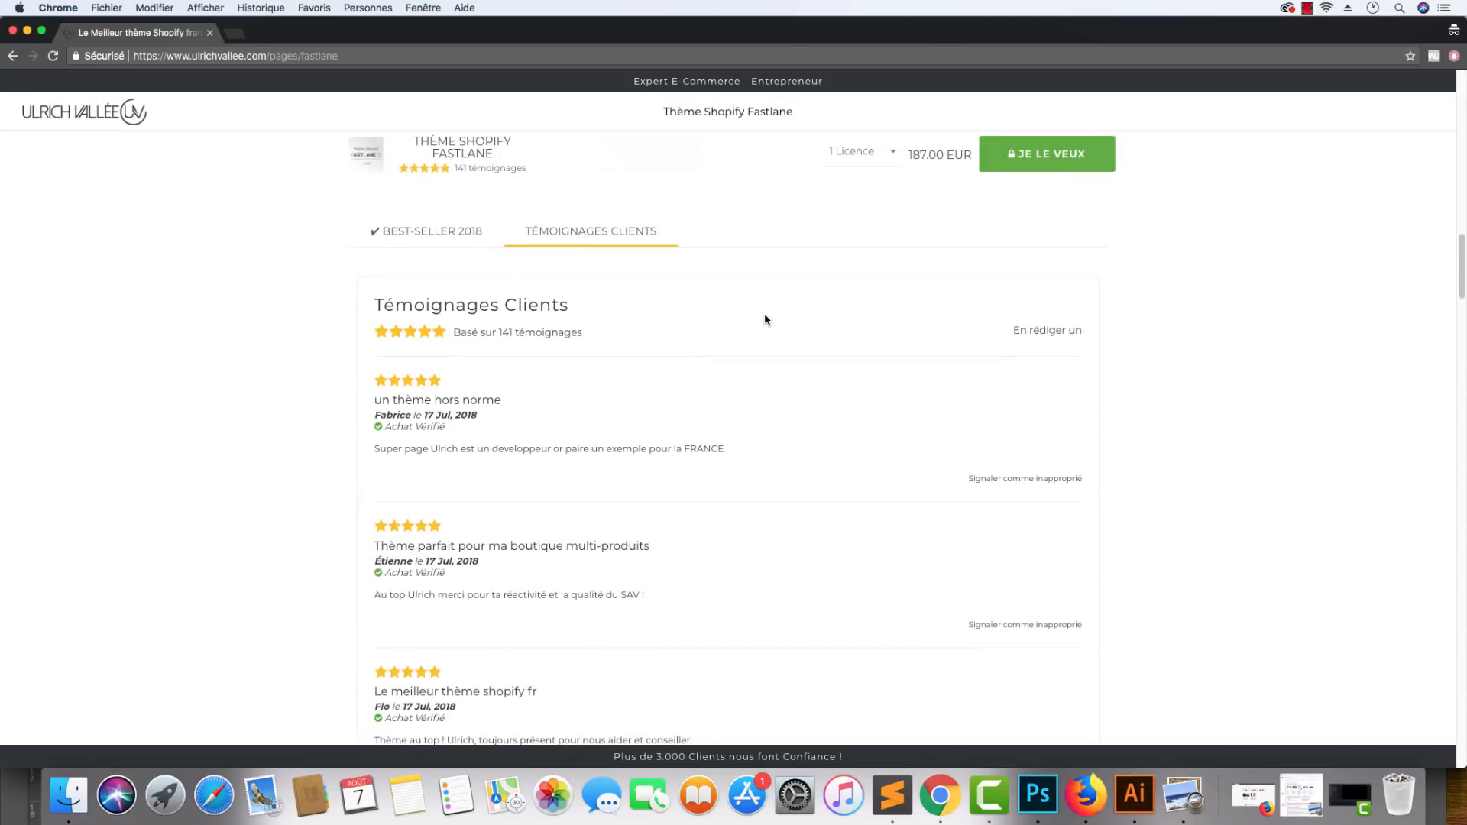
pyautogui.click(395, 234)
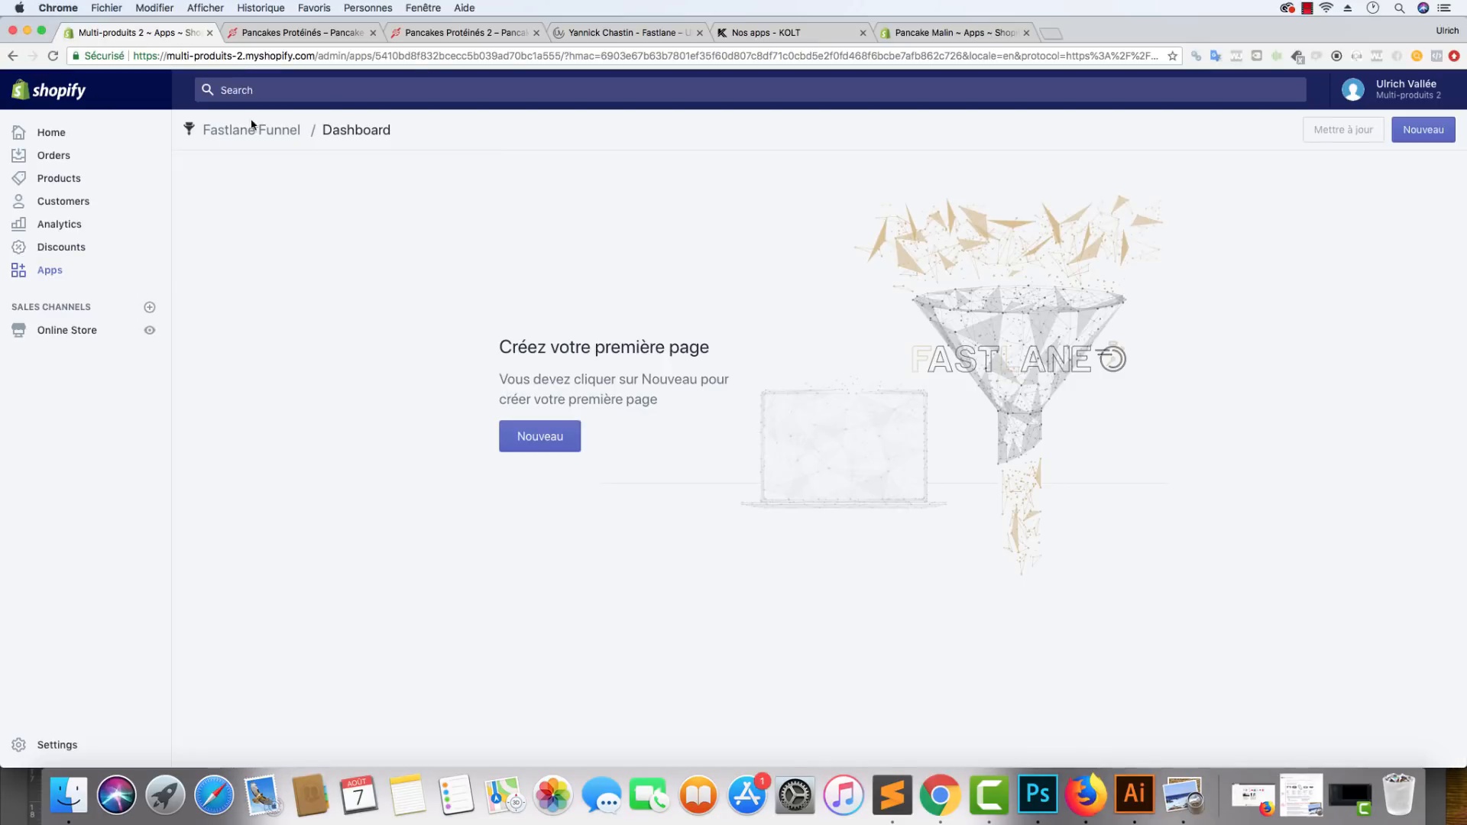
# Step: Switch to the already open Fastlane landing page on ulrichvallee.com and go from its banner to the "Pourquoi Fastlane ?" section
pyautogui.click(659, 34)
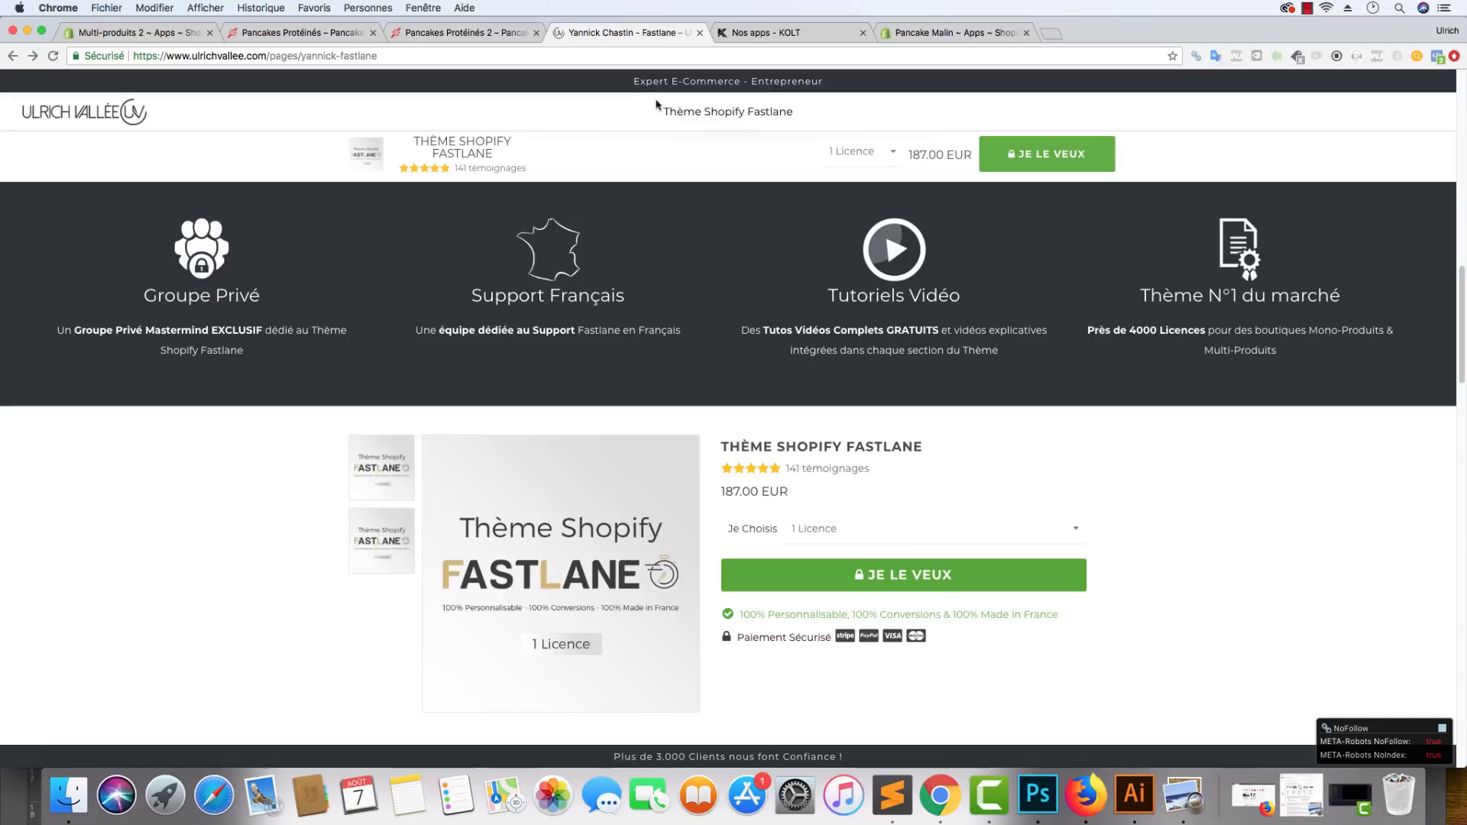
pyautogui.scroll(15, 631, 244)
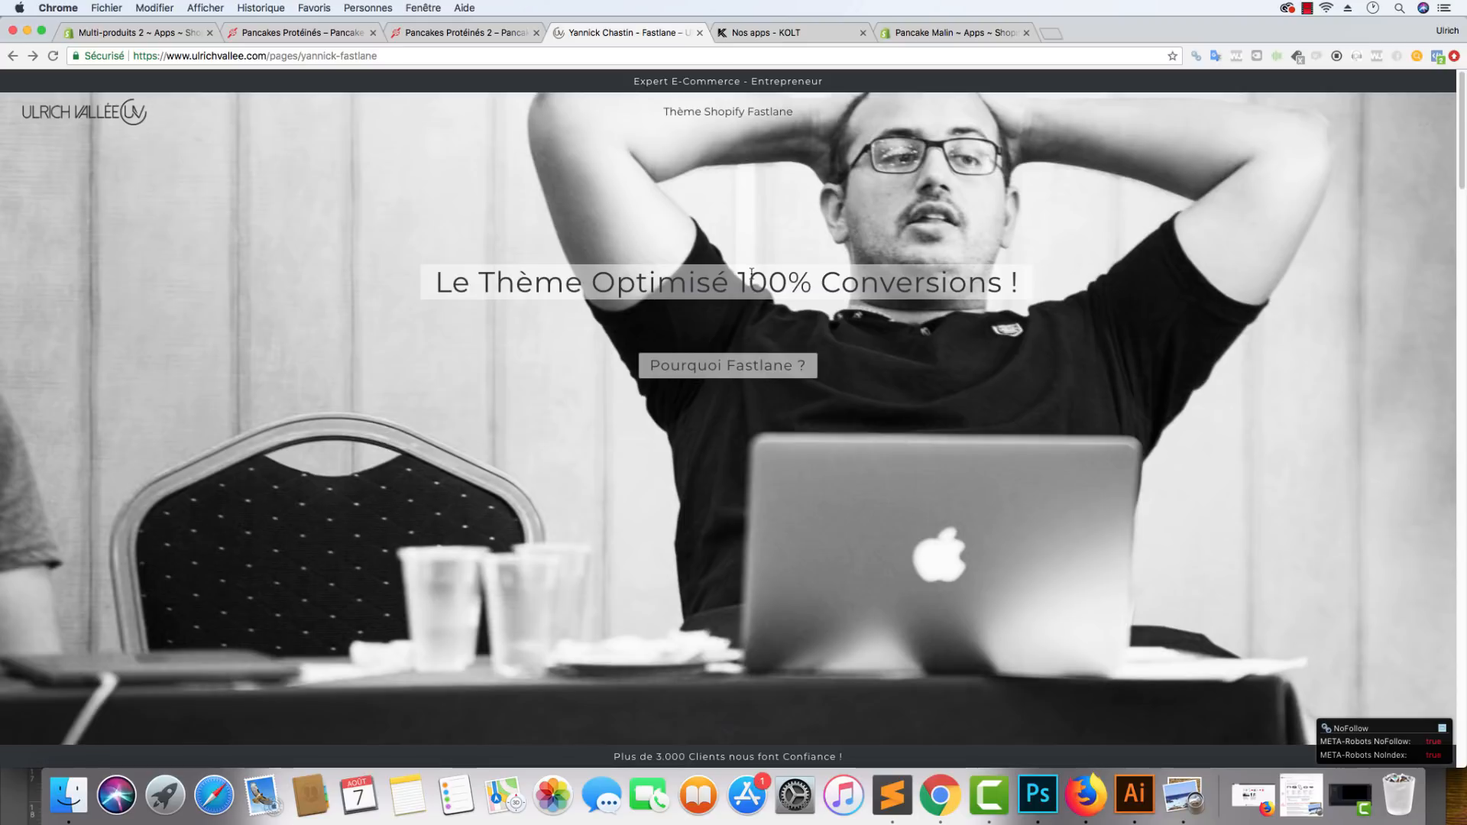
pyautogui.click(727, 364)
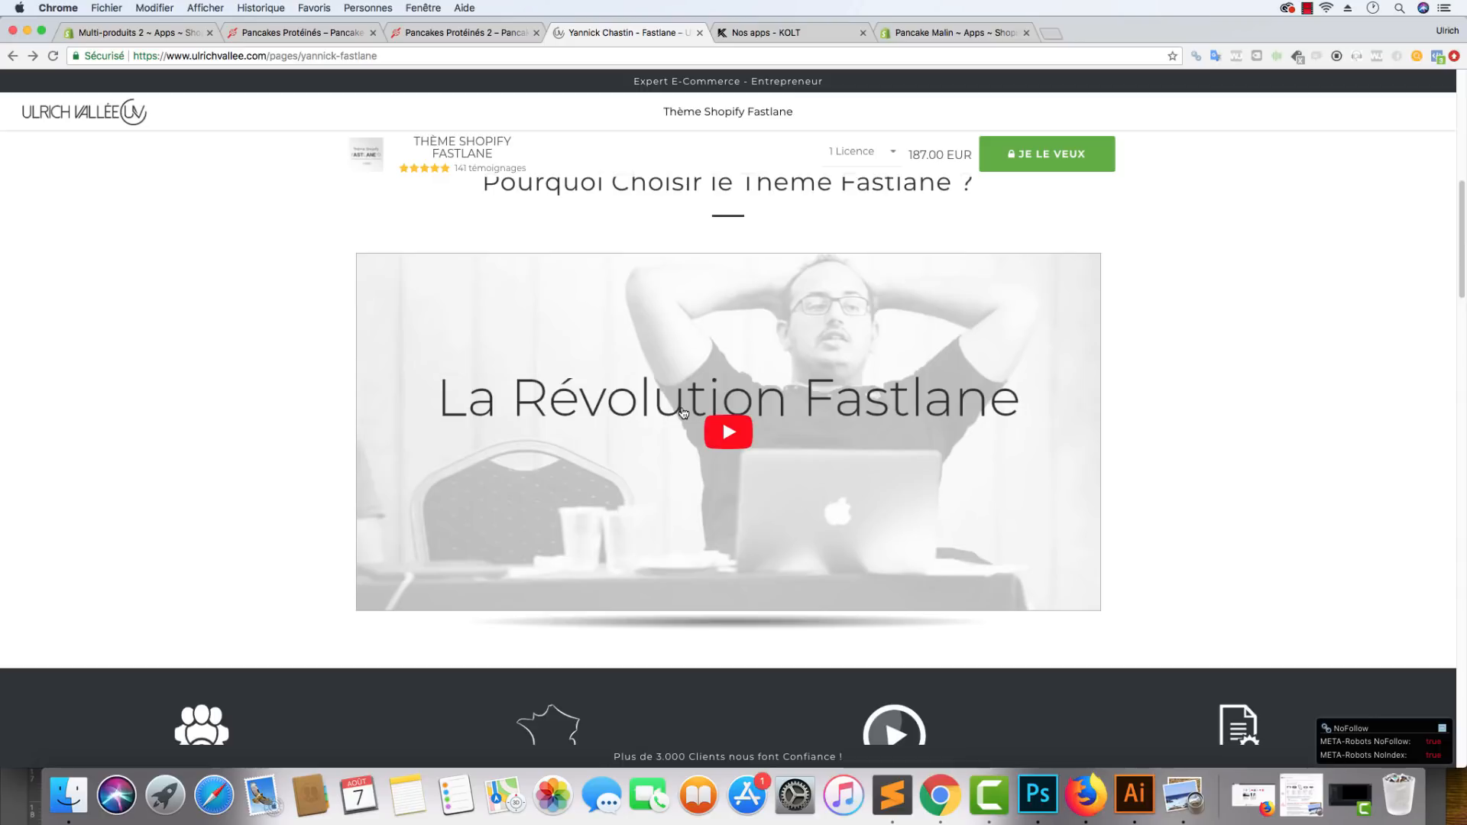
# Step: Examine the pancake-proteine landing page from its Pancakes Hyperprotéinés banner to the "Pancakes Protéinés Faciles & Rapides" banner
pyautogui.click(258, 33)
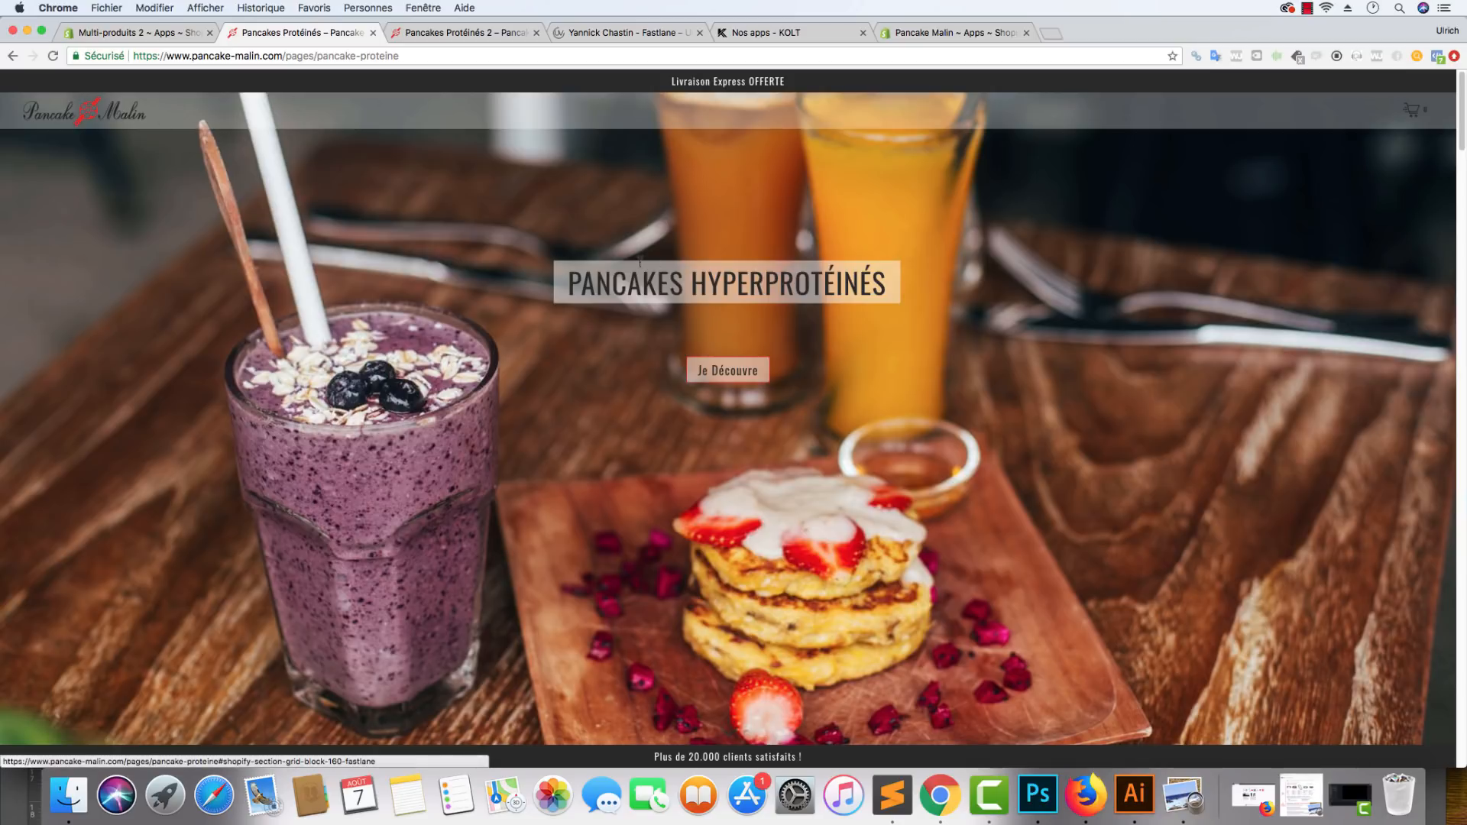
pyautogui.click(748, 372)
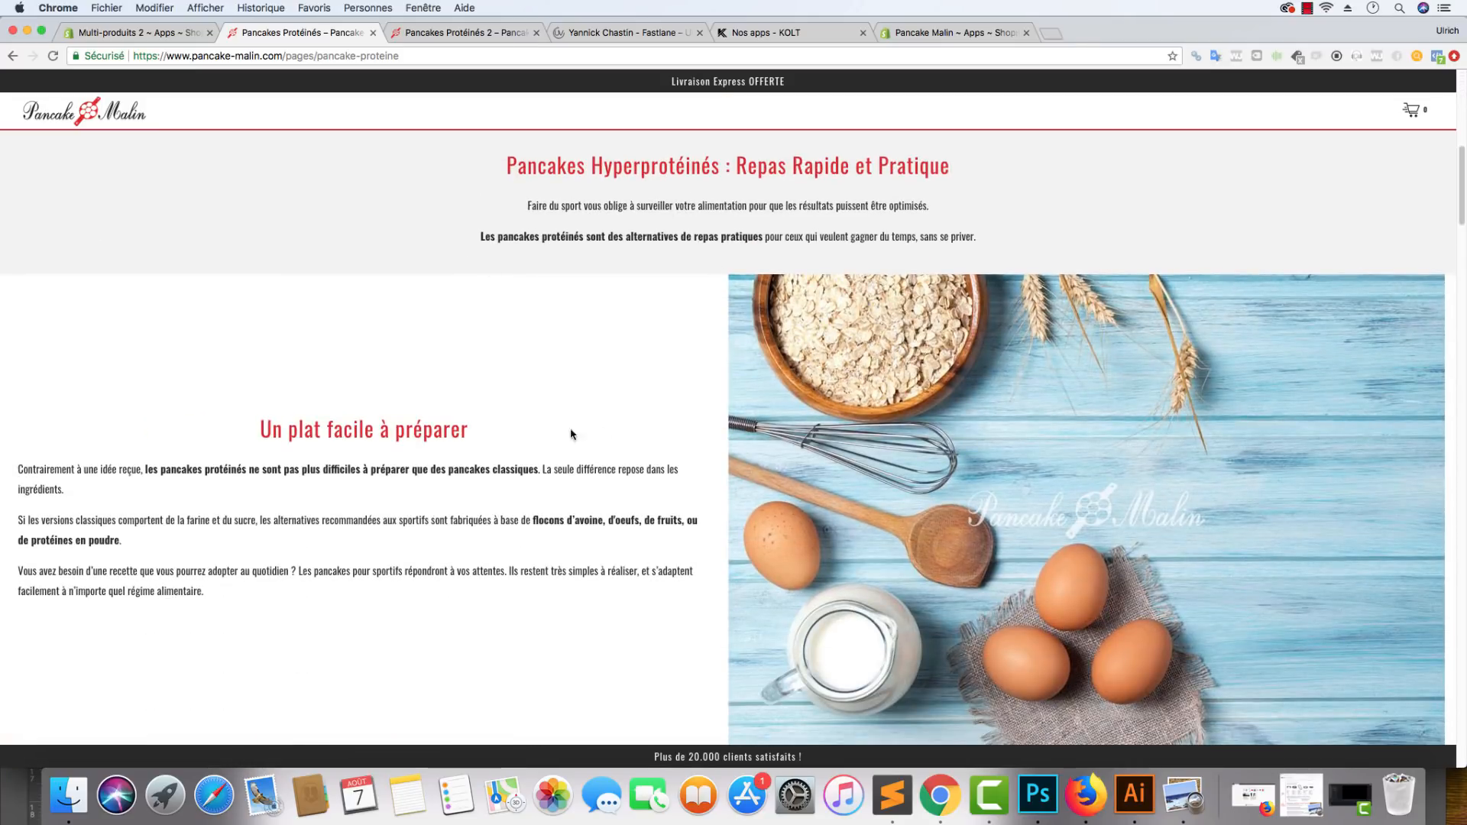
pyautogui.scroll(-1, 602, 426)
pyautogui.scroll(-20, 601, 426)
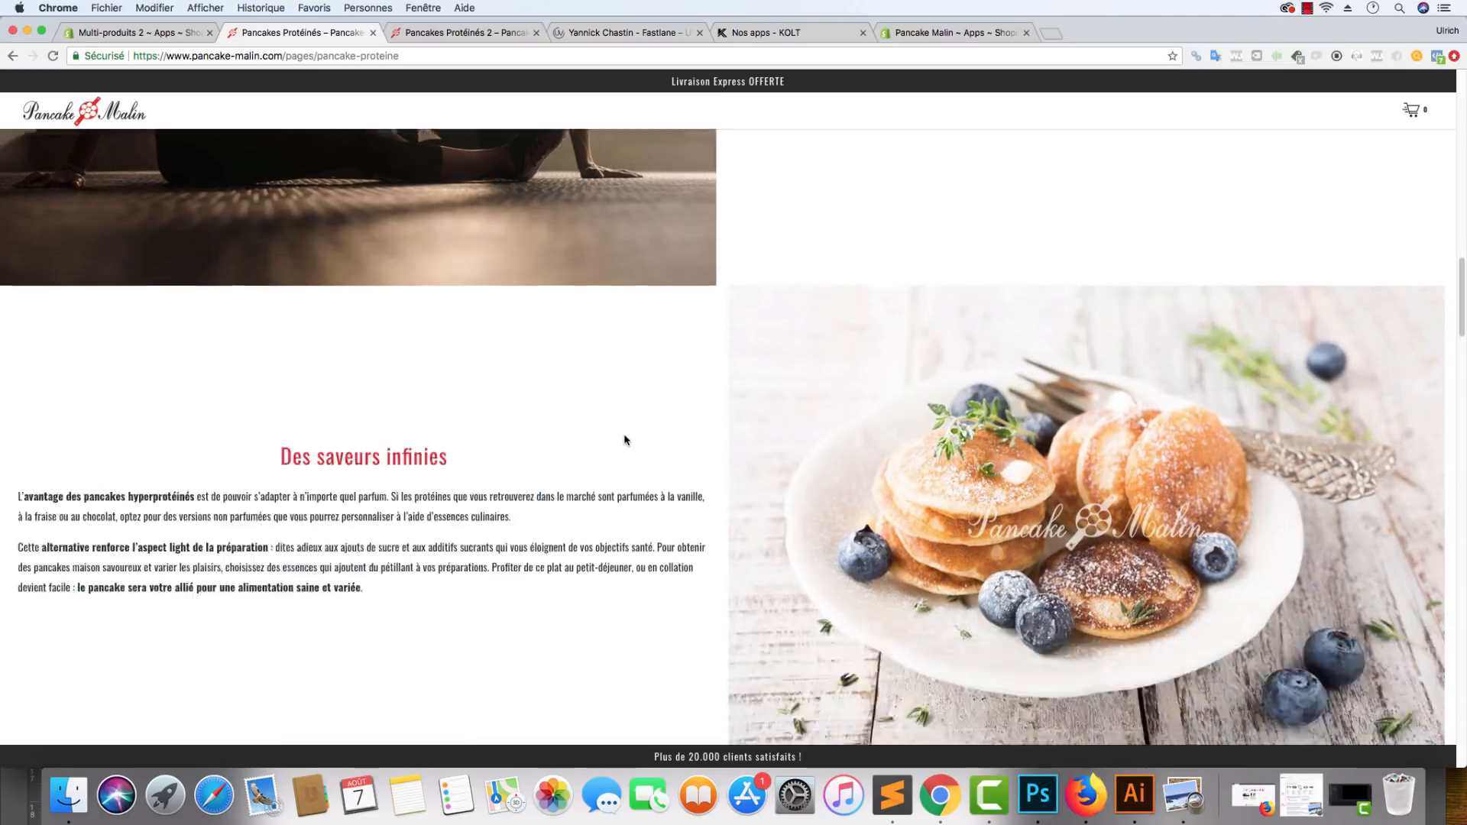
pyautogui.scroll(-5, 626, 441)
pyautogui.scroll(-2, 626, 440)
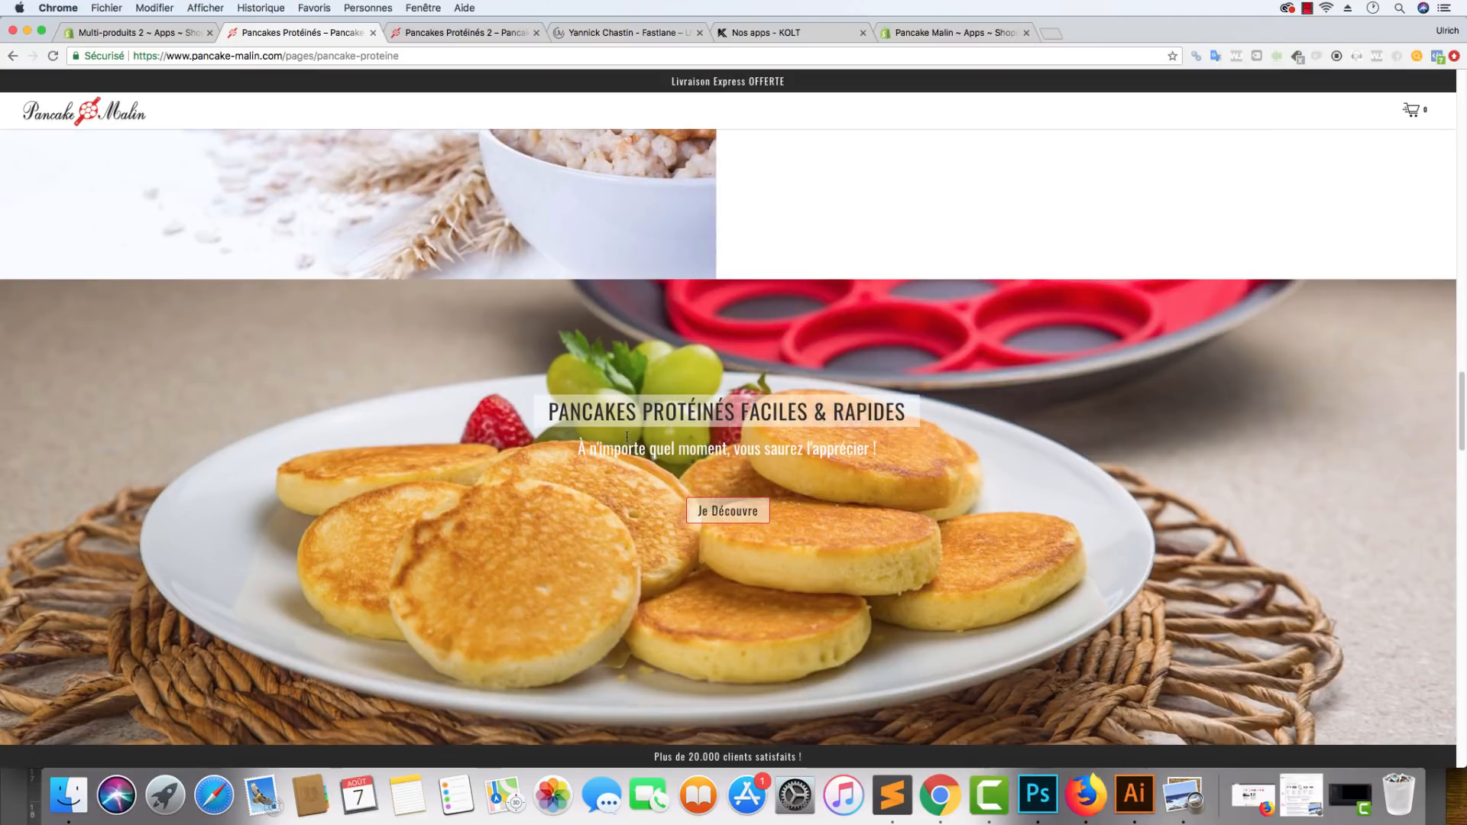
# Step: View the Moule Pancake Malin offer and product description embedded in the pancake-proteine page
pyautogui.click(695, 432)
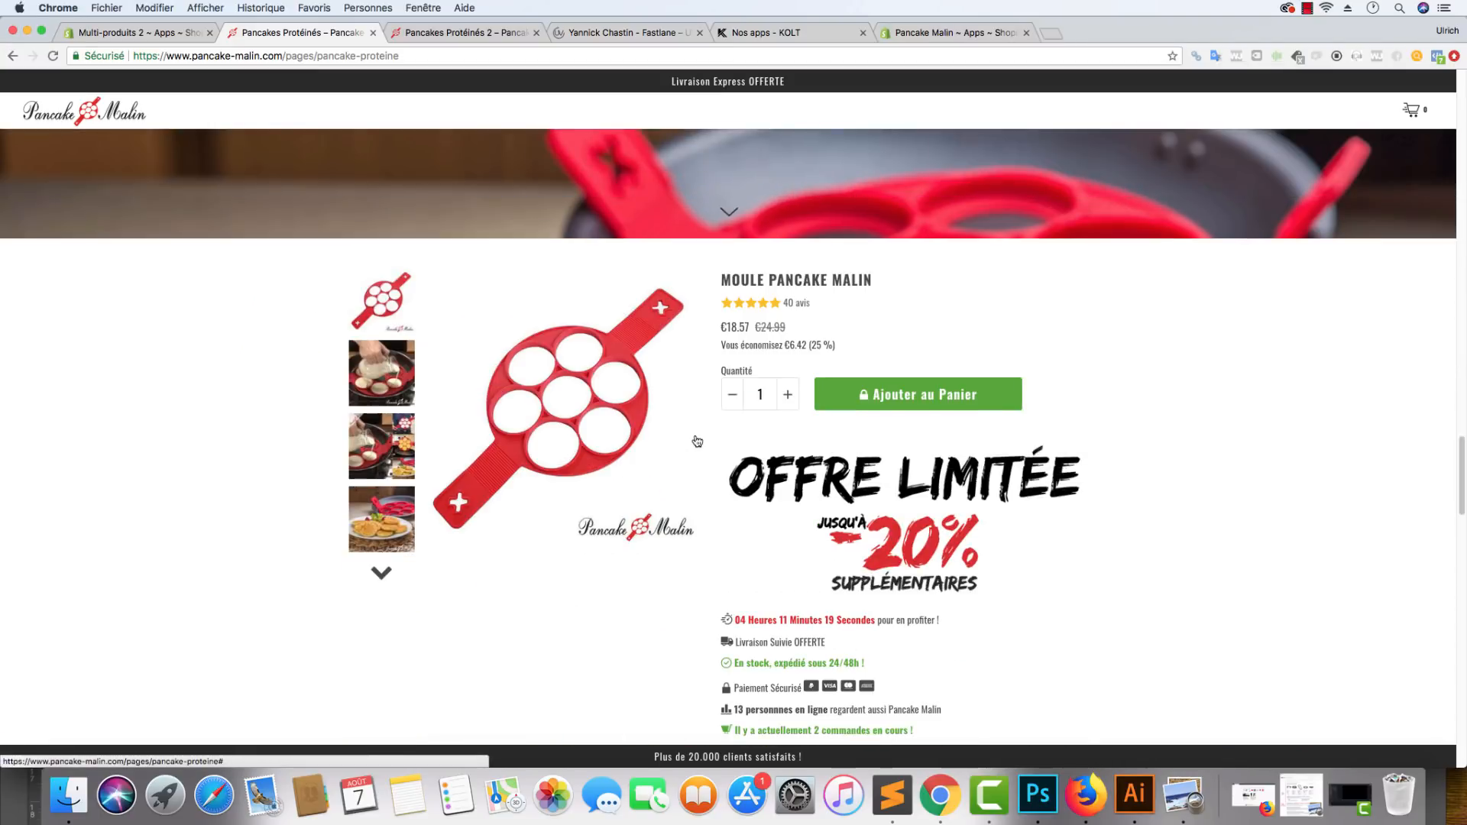
pyautogui.scroll(6, 695, 441)
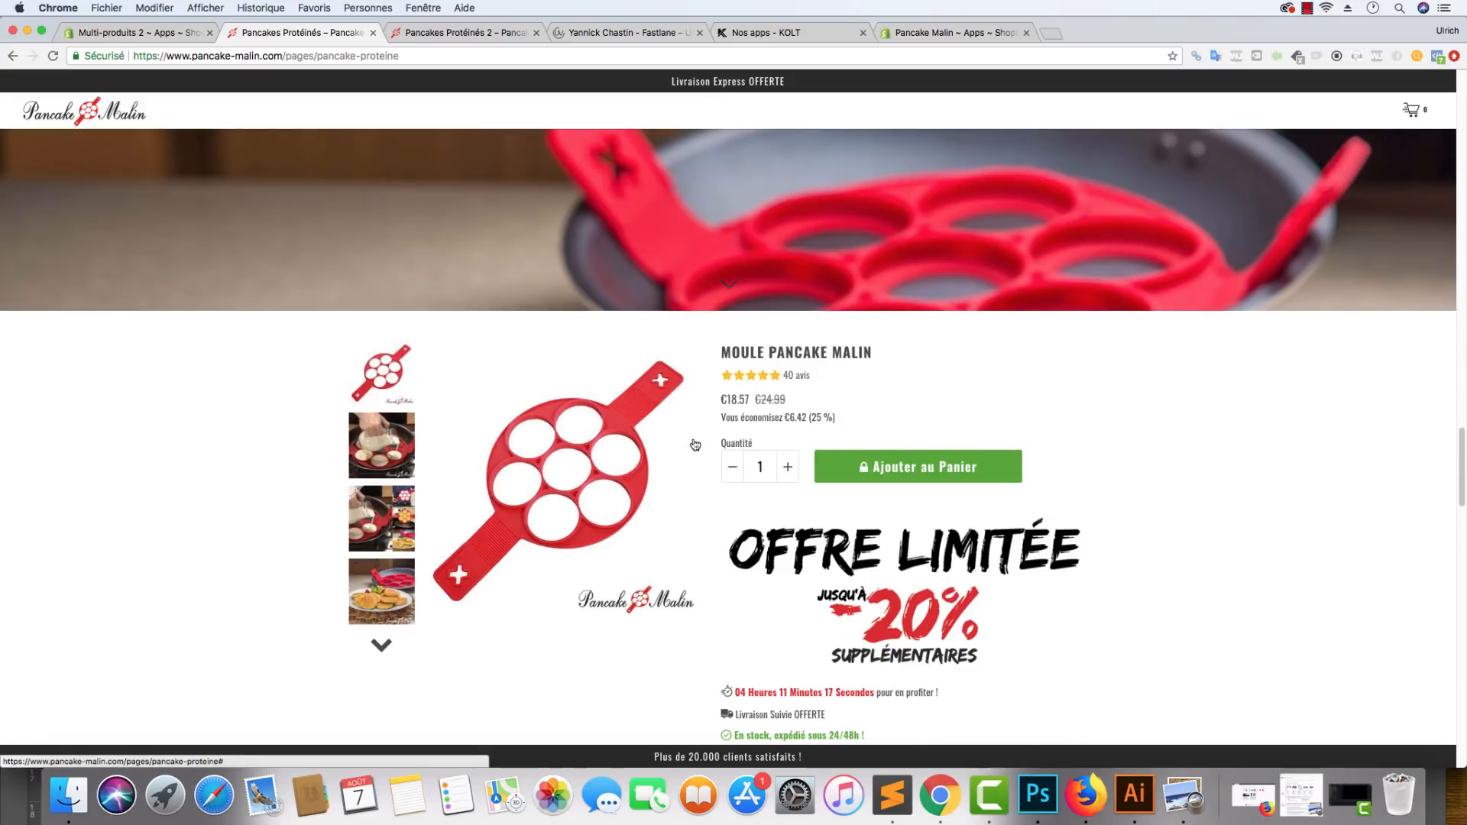
pyautogui.scroll(8, 716, 520)
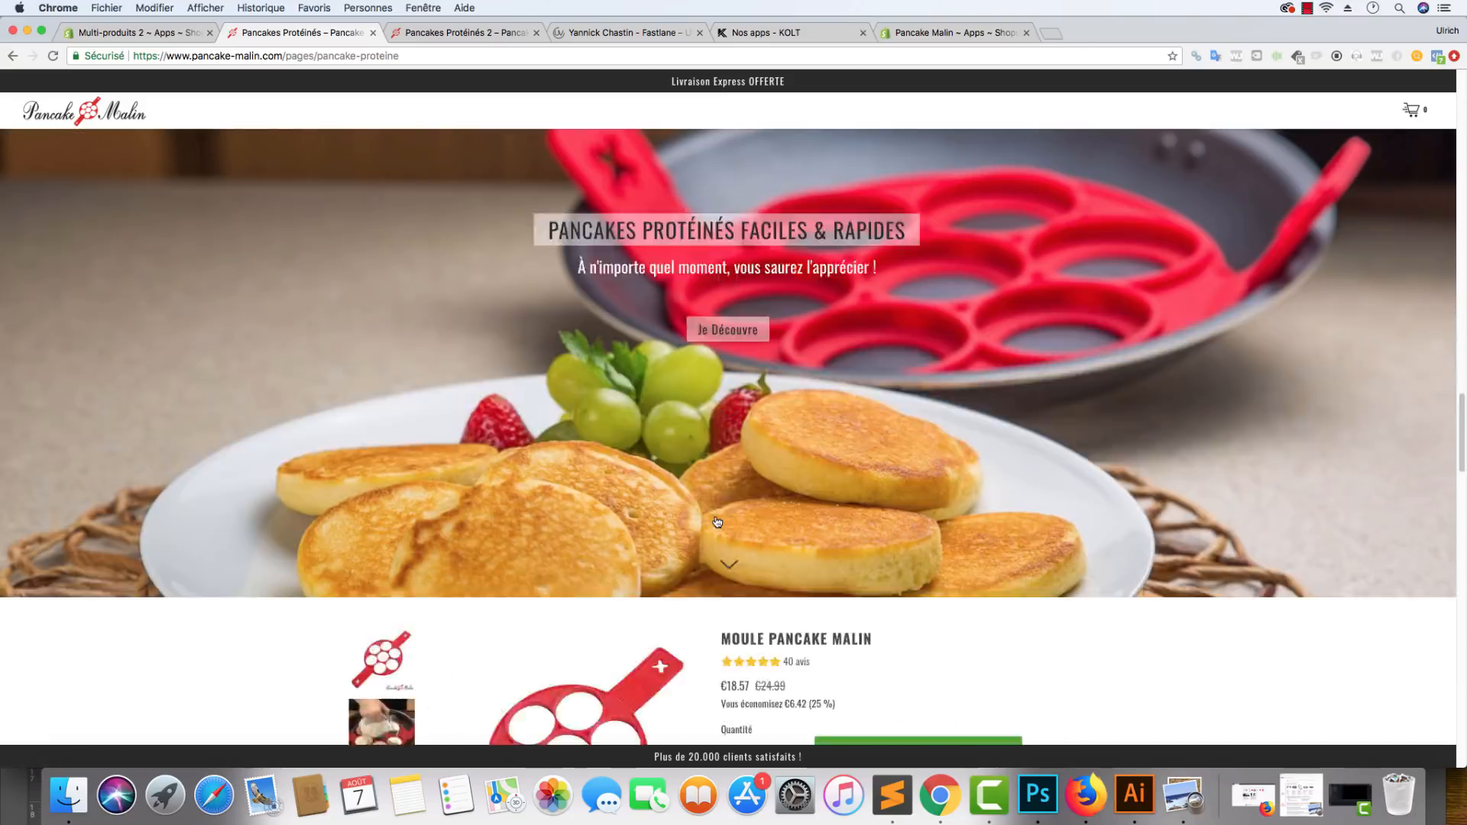
pyautogui.click(717, 520)
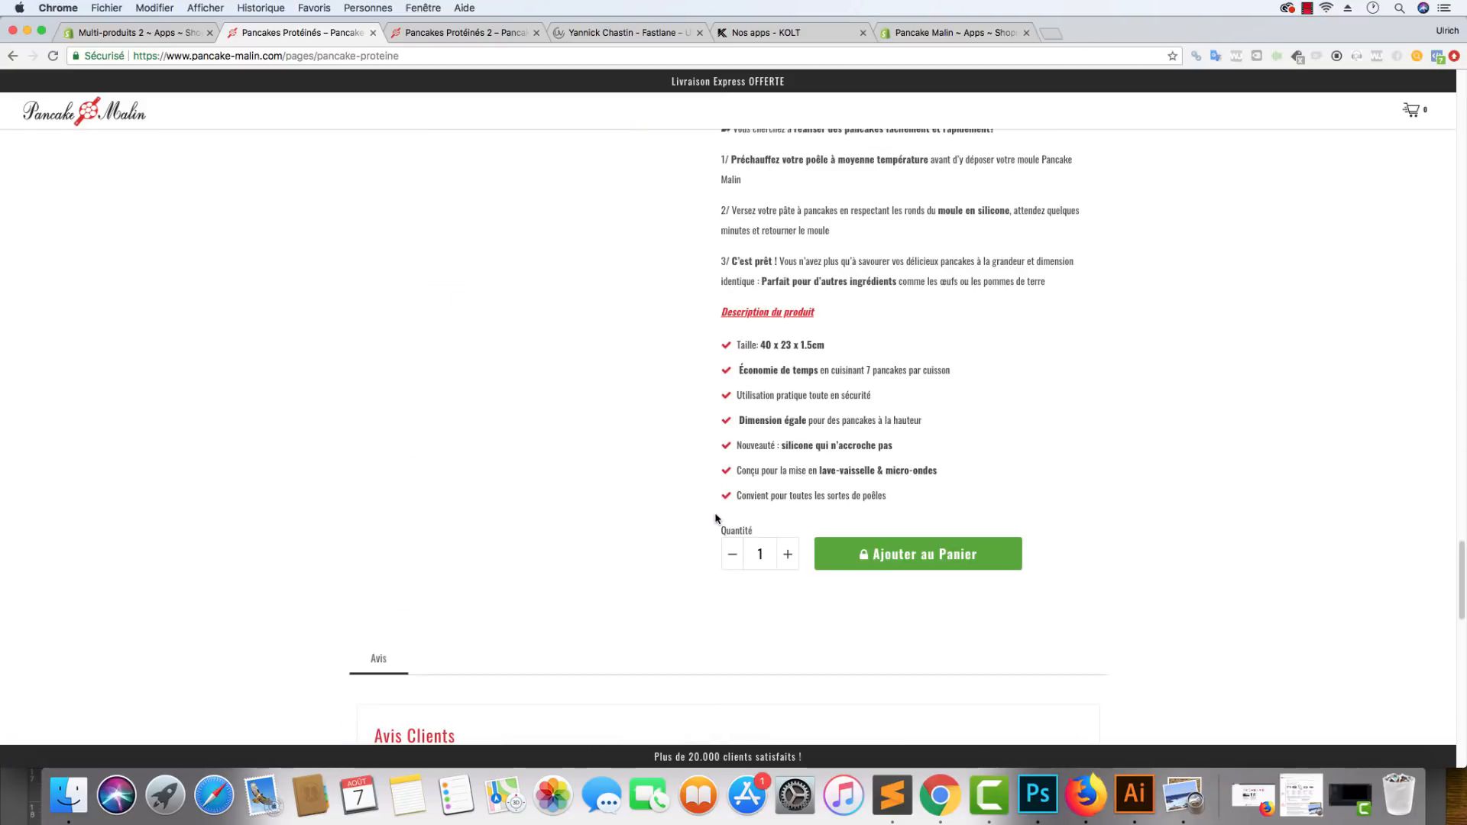
# Step: Examine the recette-proteine landing page from its banner through the three illustrated preparation steps to the Moule Pancake Malin link
pyautogui.click(498, 35)
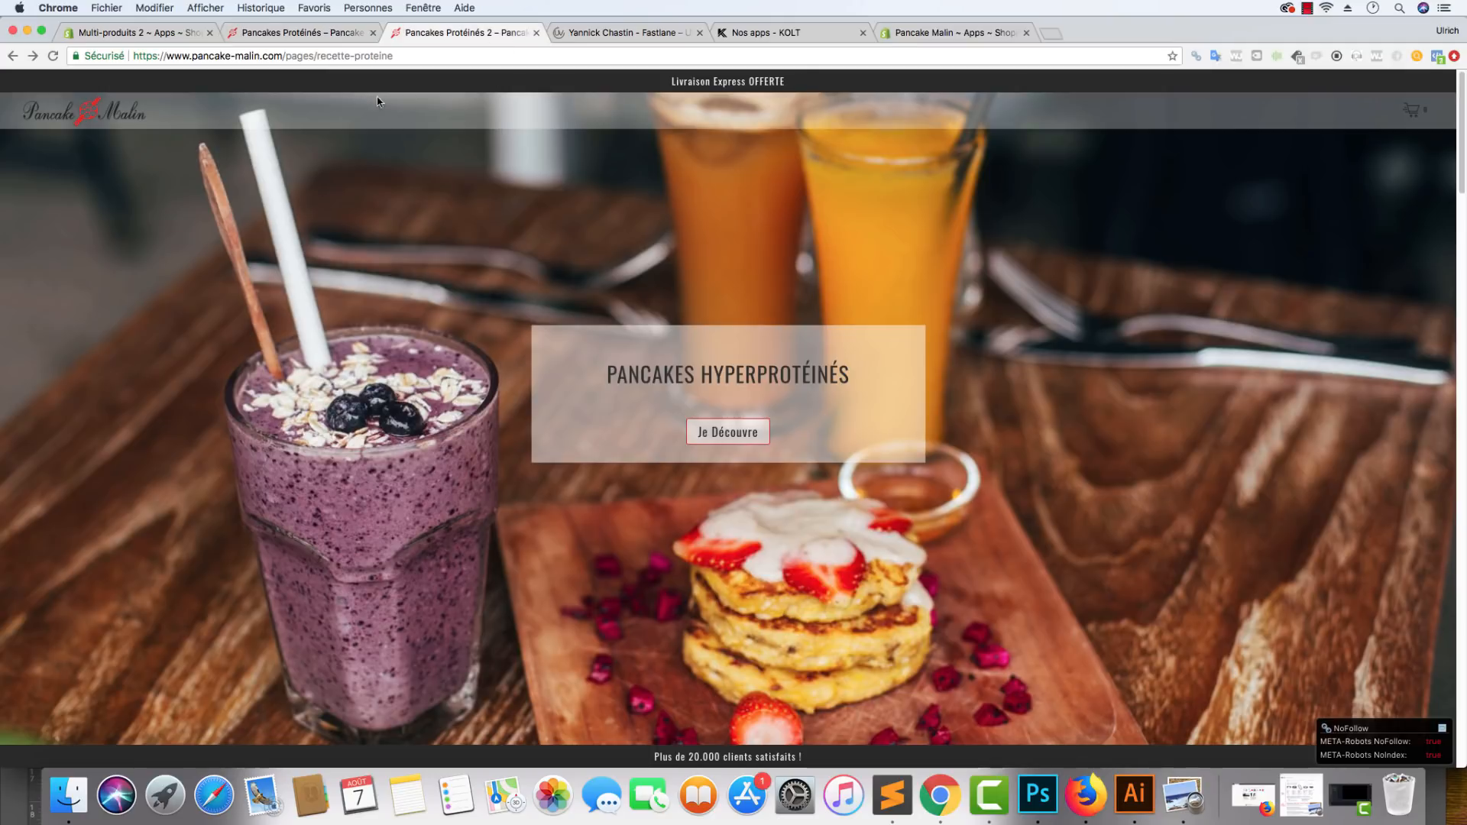
pyautogui.click(747, 434)
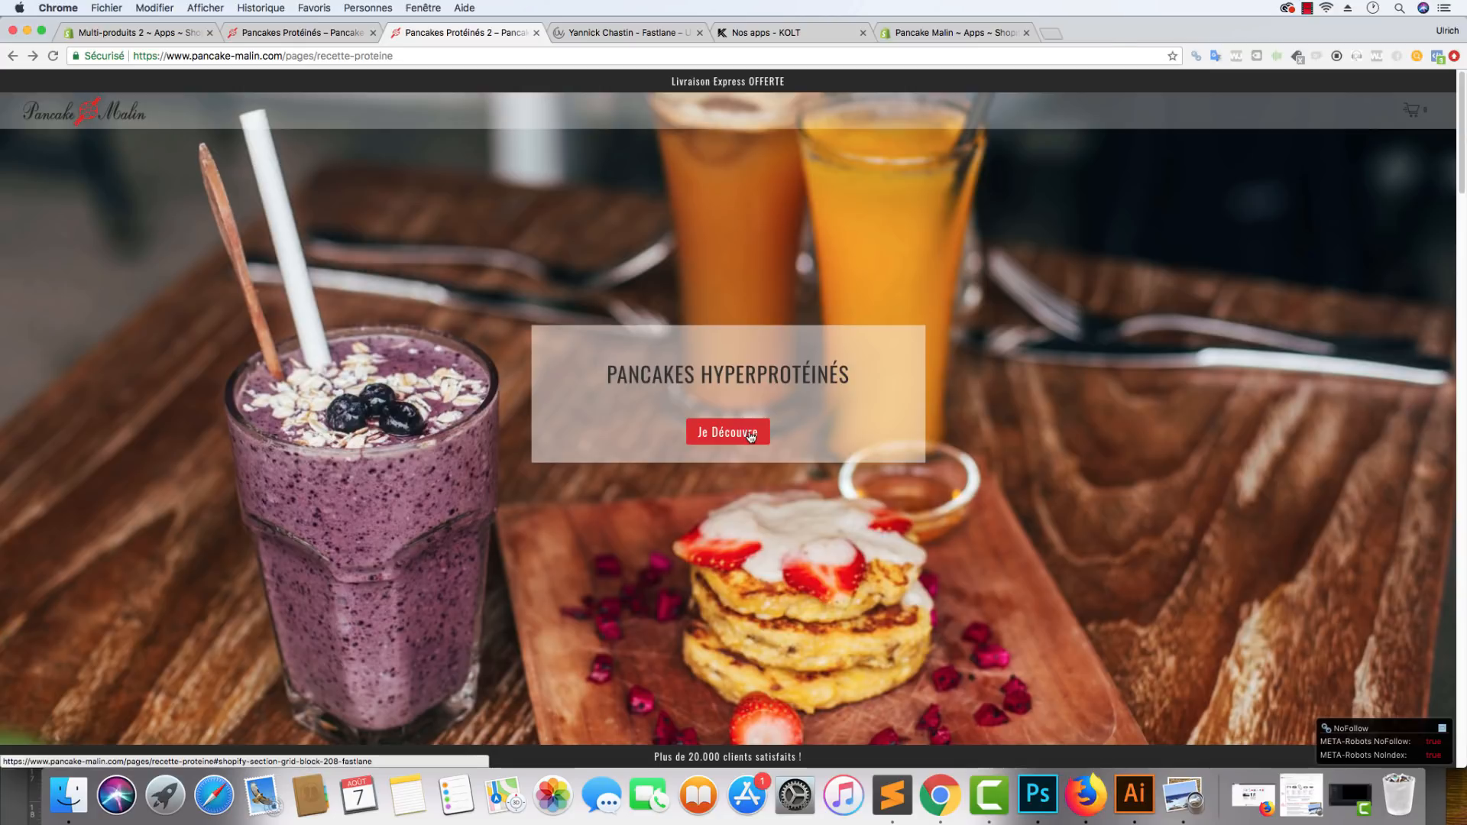
pyautogui.scroll(-20, 546, 475)
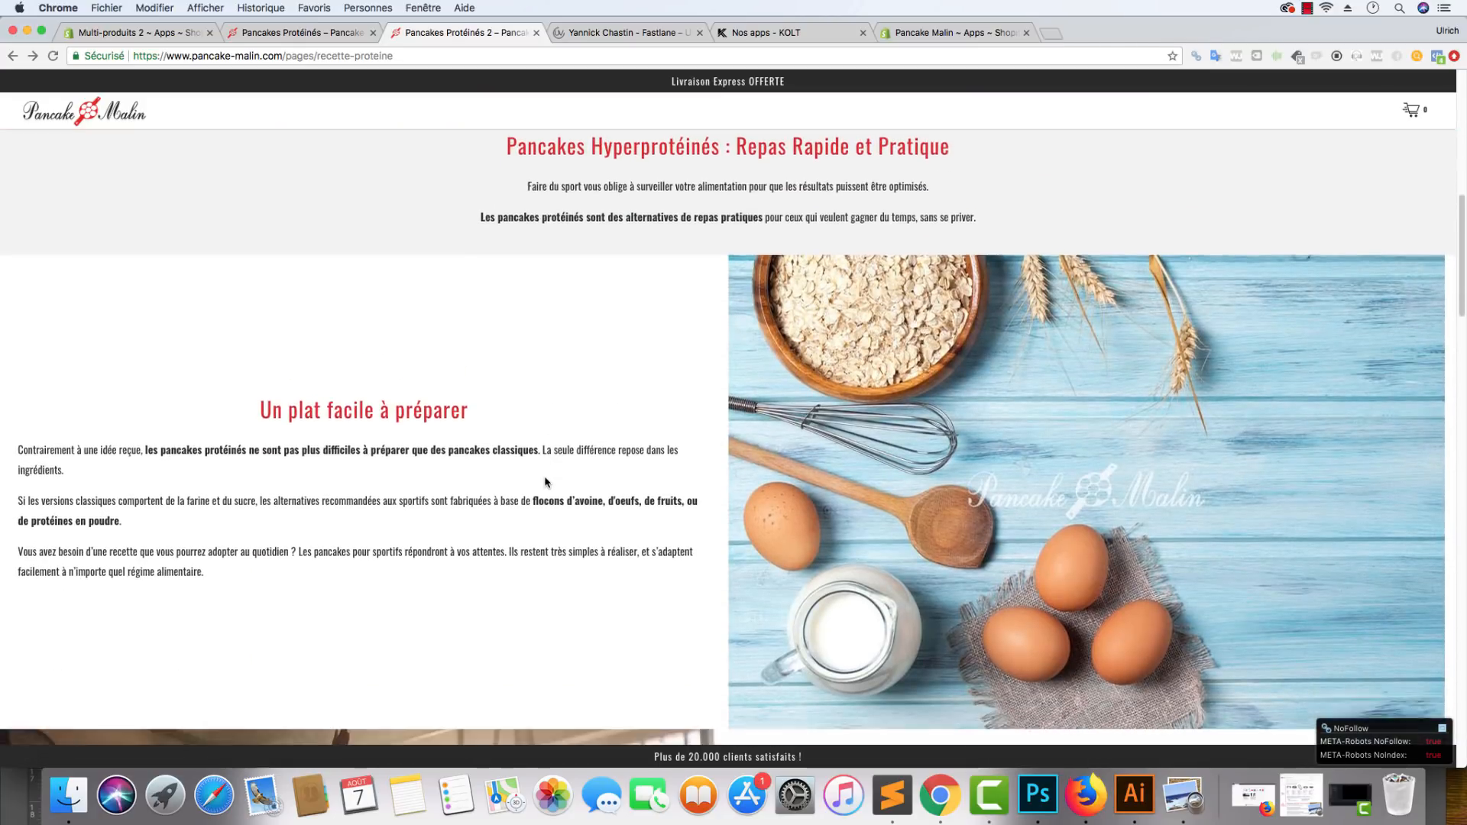
pyautogui.scroll(-3, 557, 480)
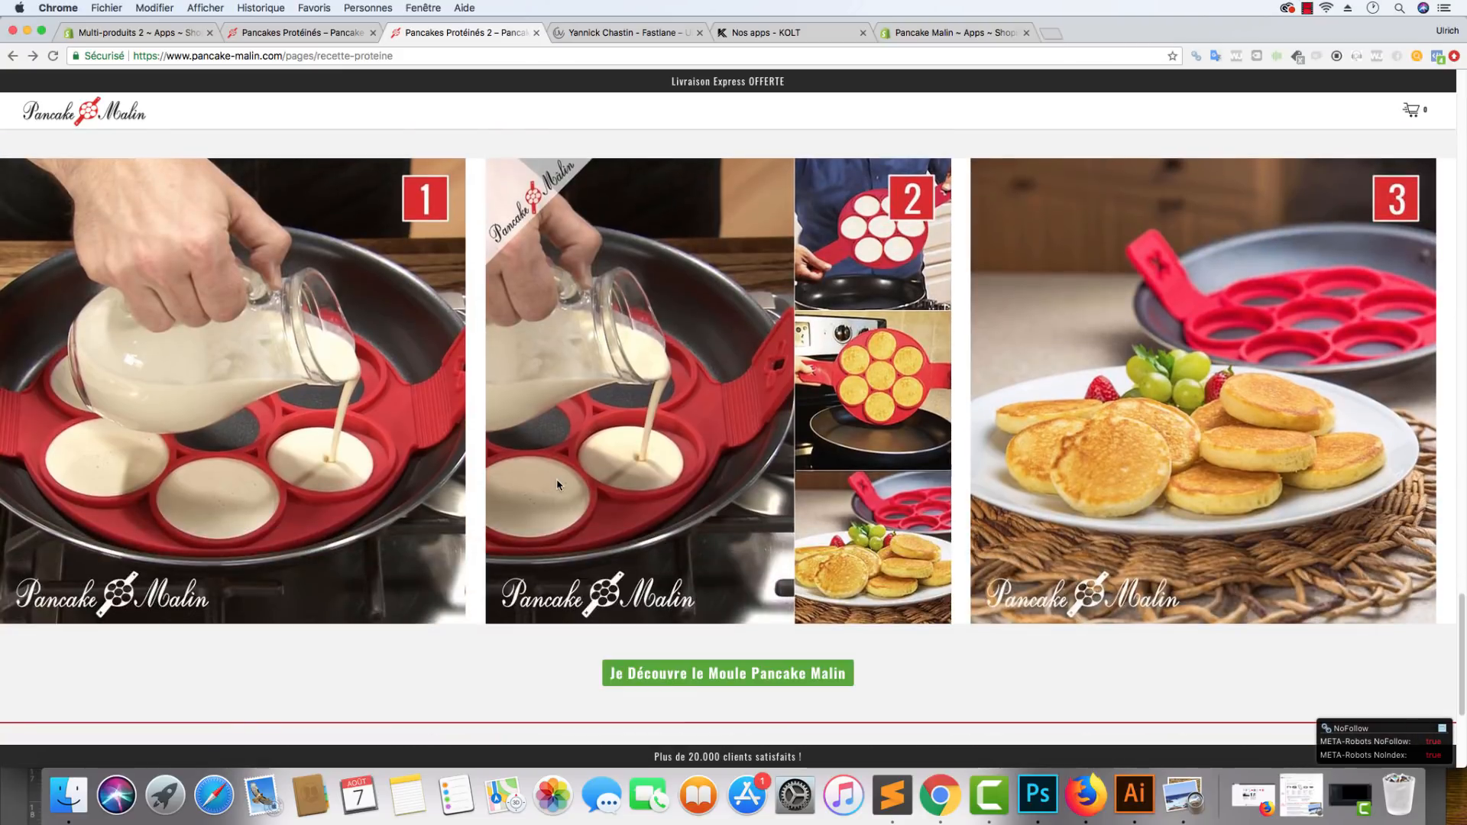
pyautogui.scroll(2, 558, 479)
pyautogui.scroll(1, 559, 479)
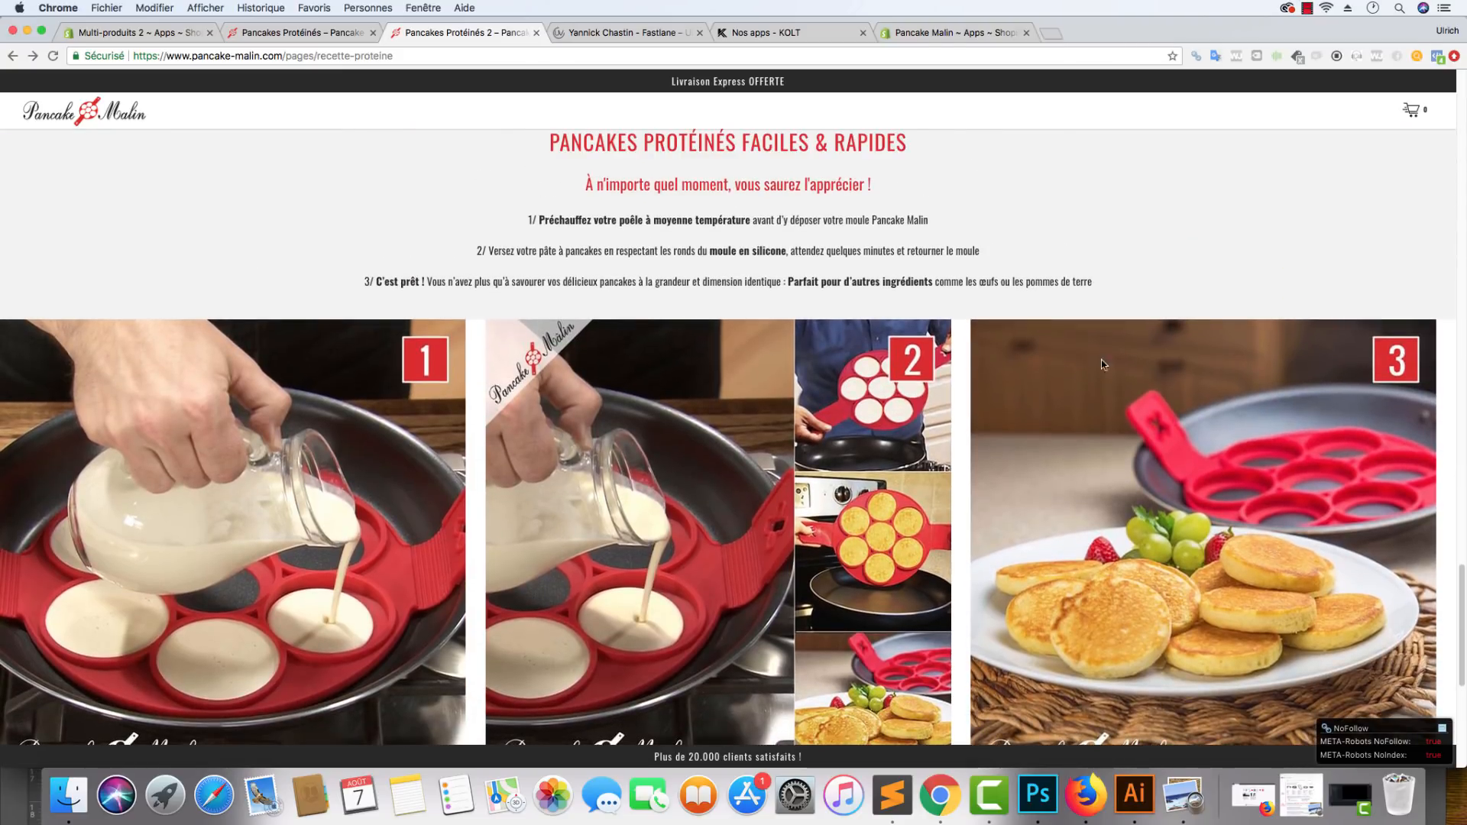
pyautogui.scroll(-5, 802, 302)
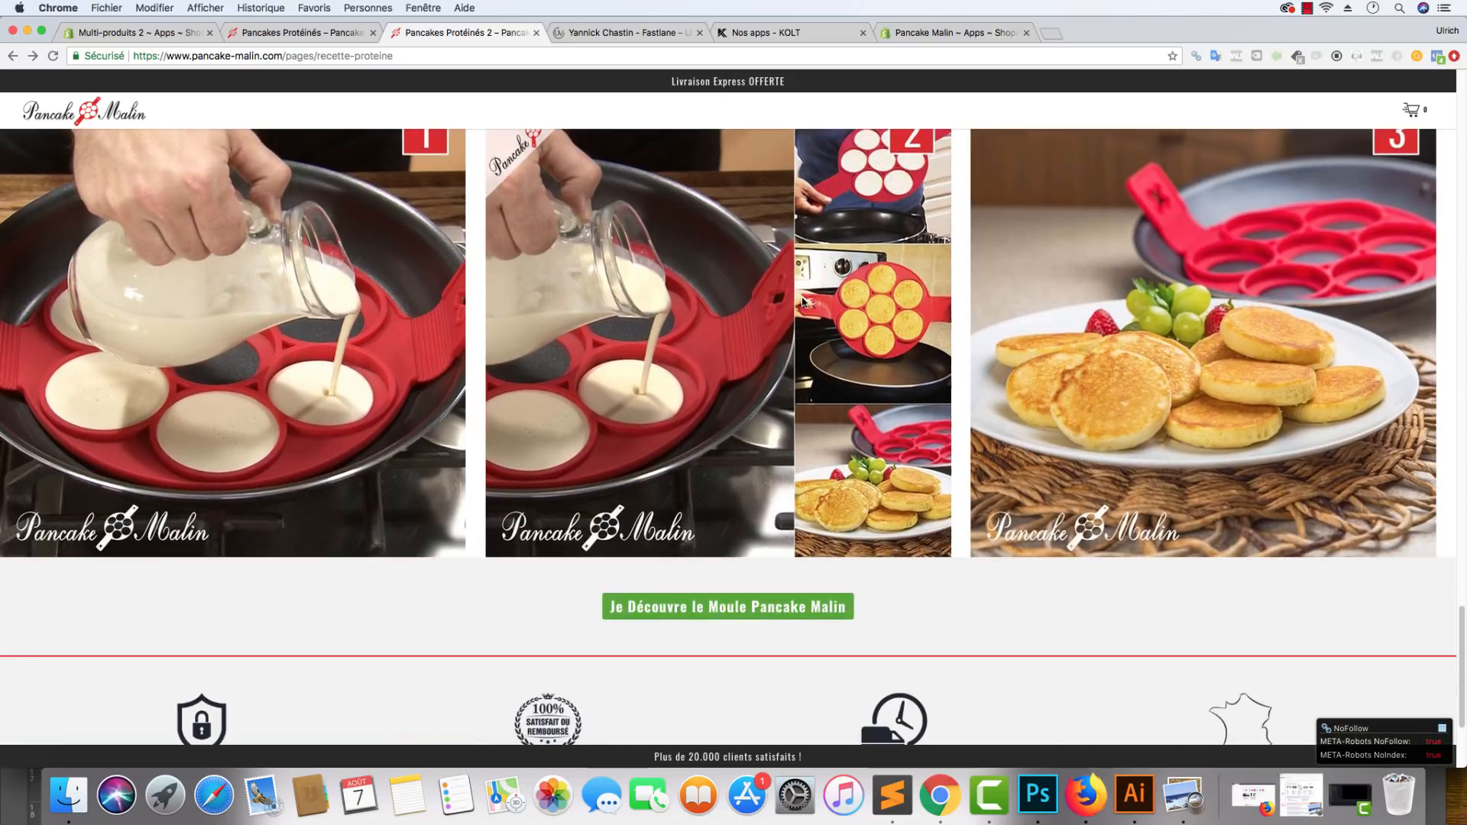
# Step: Follow the recipe page's link to the Moule Pancake Malin product page, and return to the recipe page's banner
pyautogui.click(665, 608)
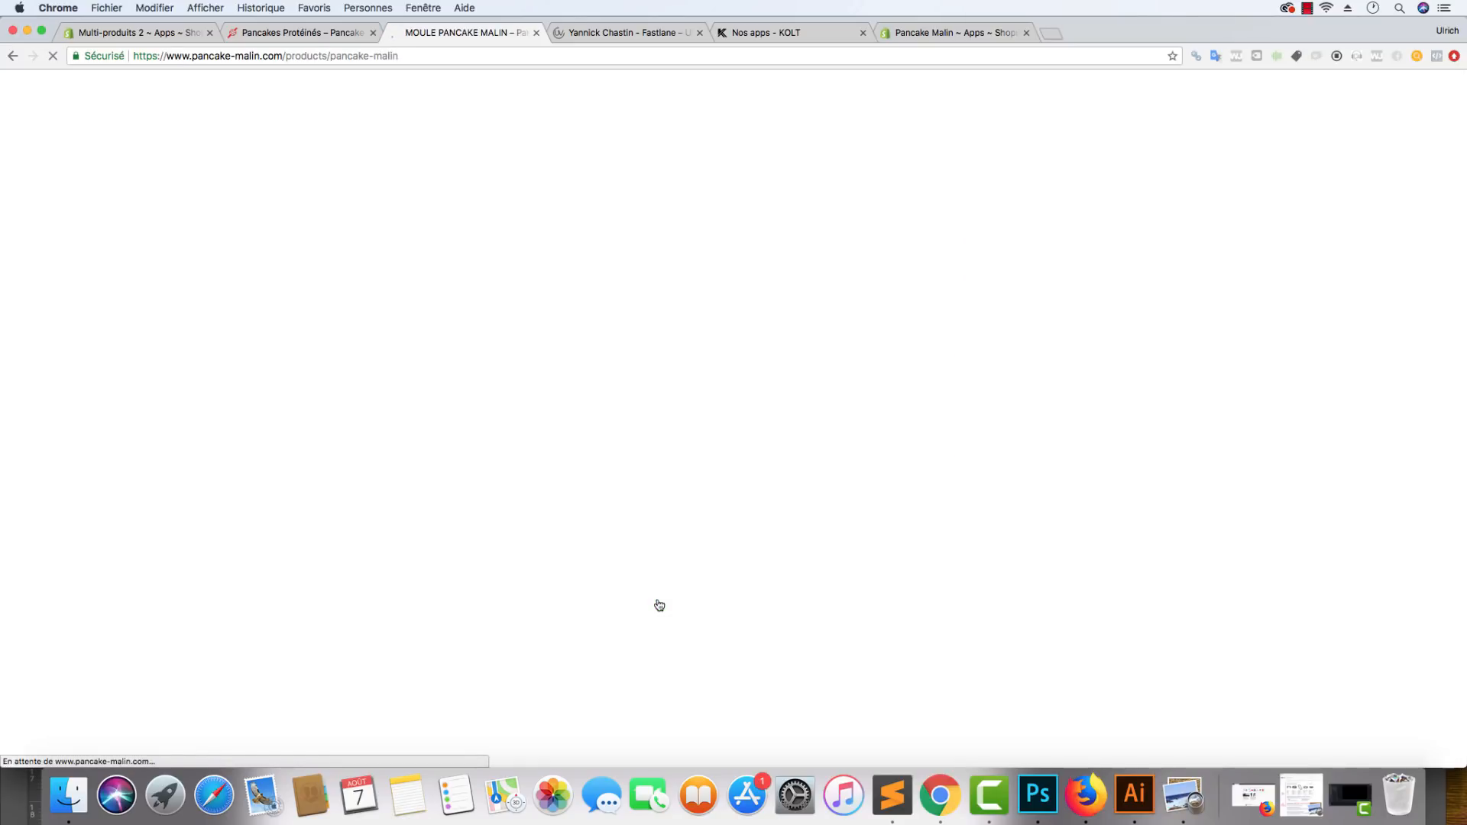
pyautogui.click(12, 58)
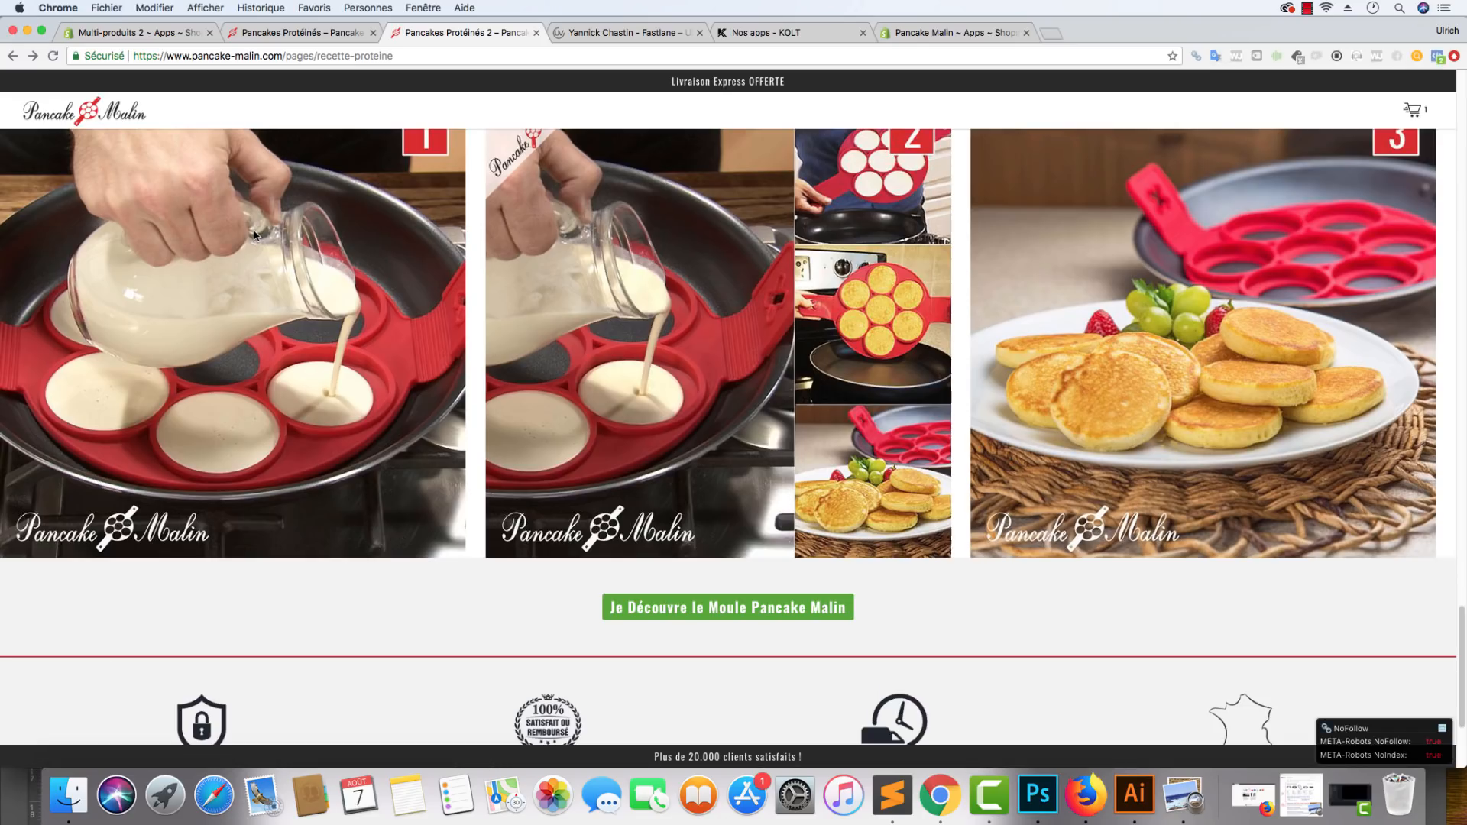
pyautogui.scroll(20, 314, 241)
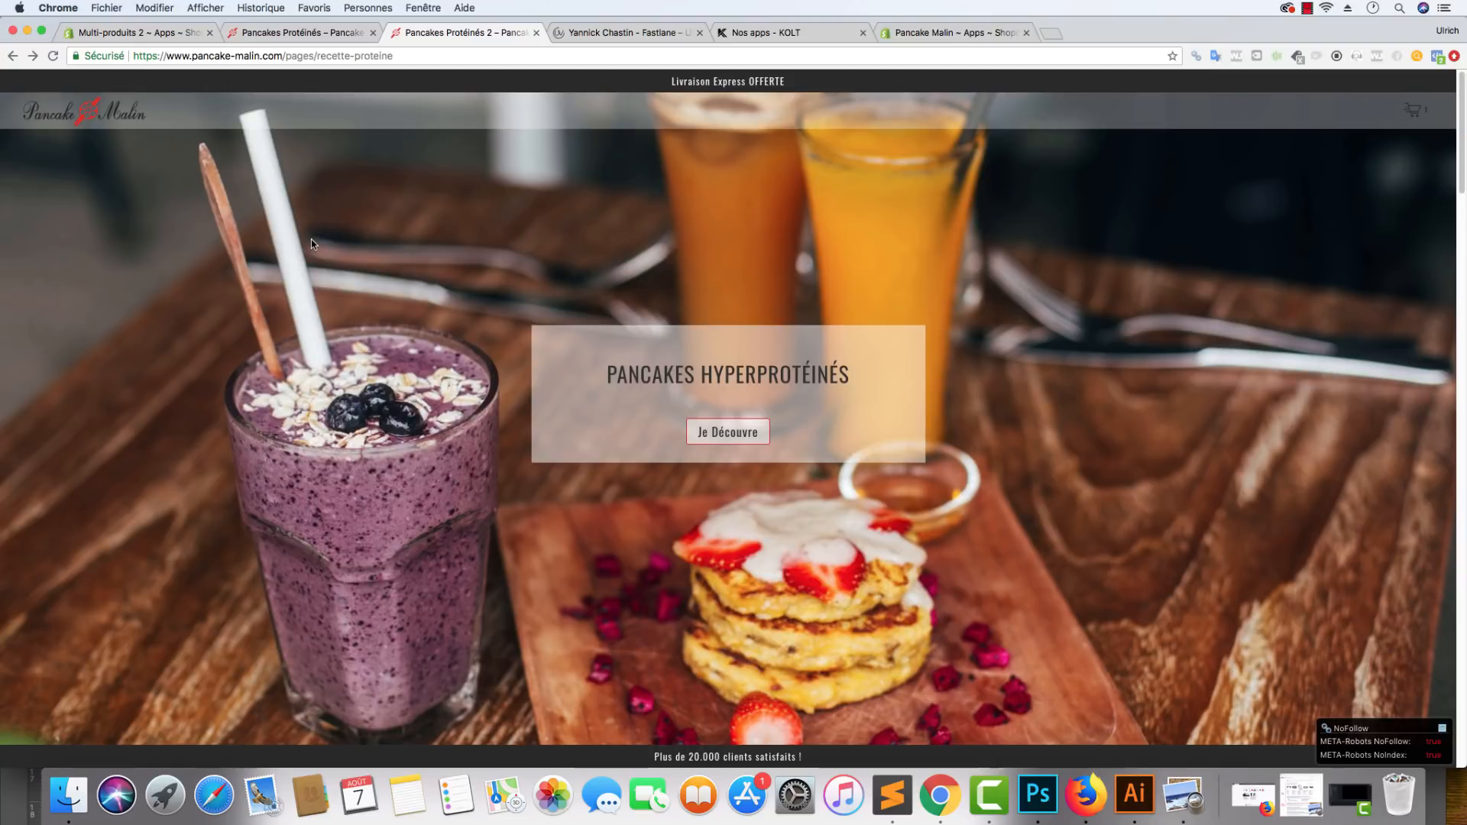
# Step: Review the recette-proteine page again from its payment and delivery guarantees back up to the opening banner
pyautogui.scroll(-20, 447, 340)
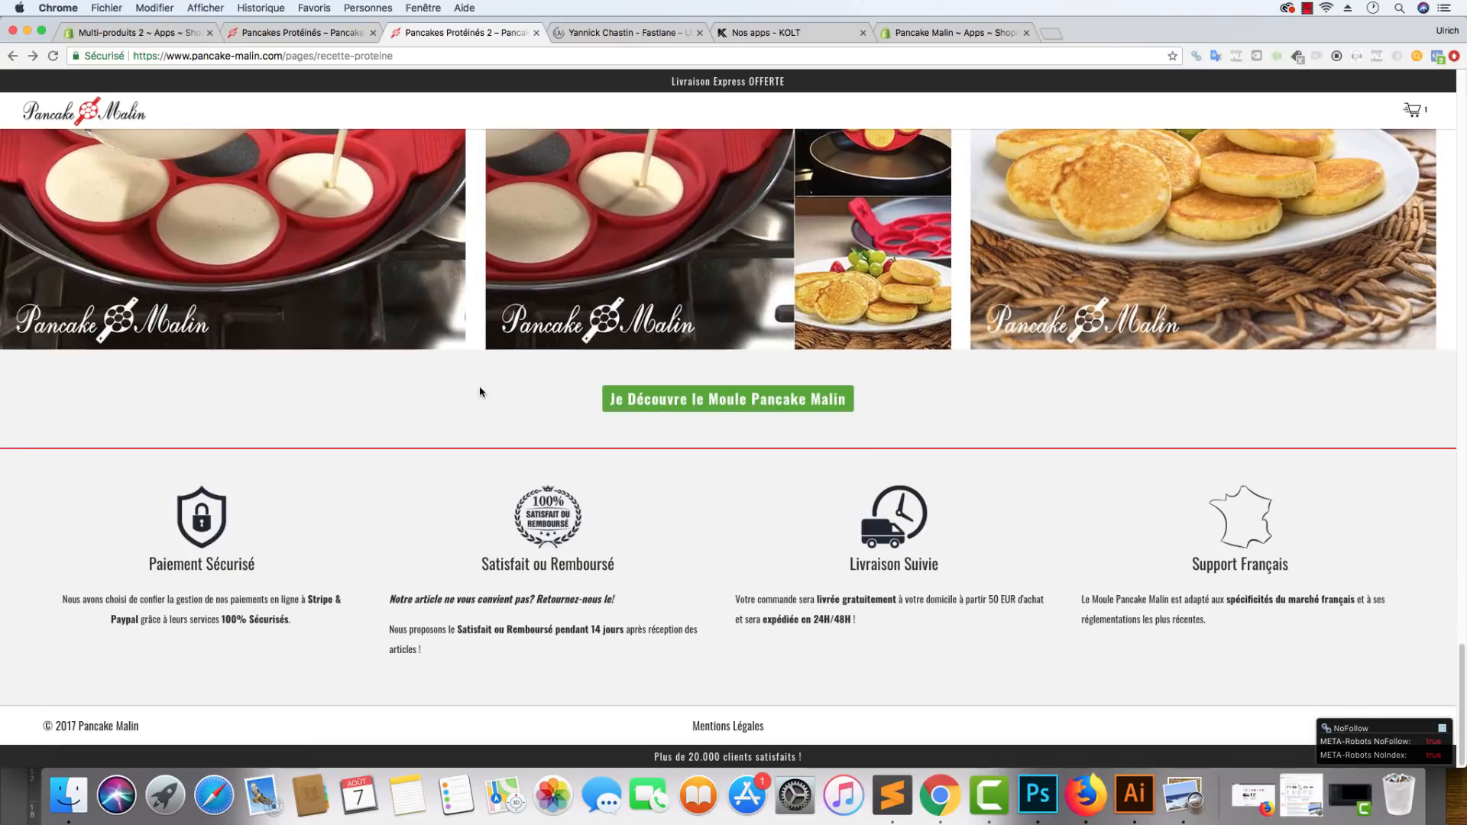
pyautogui.scroll(5, 482, 392)
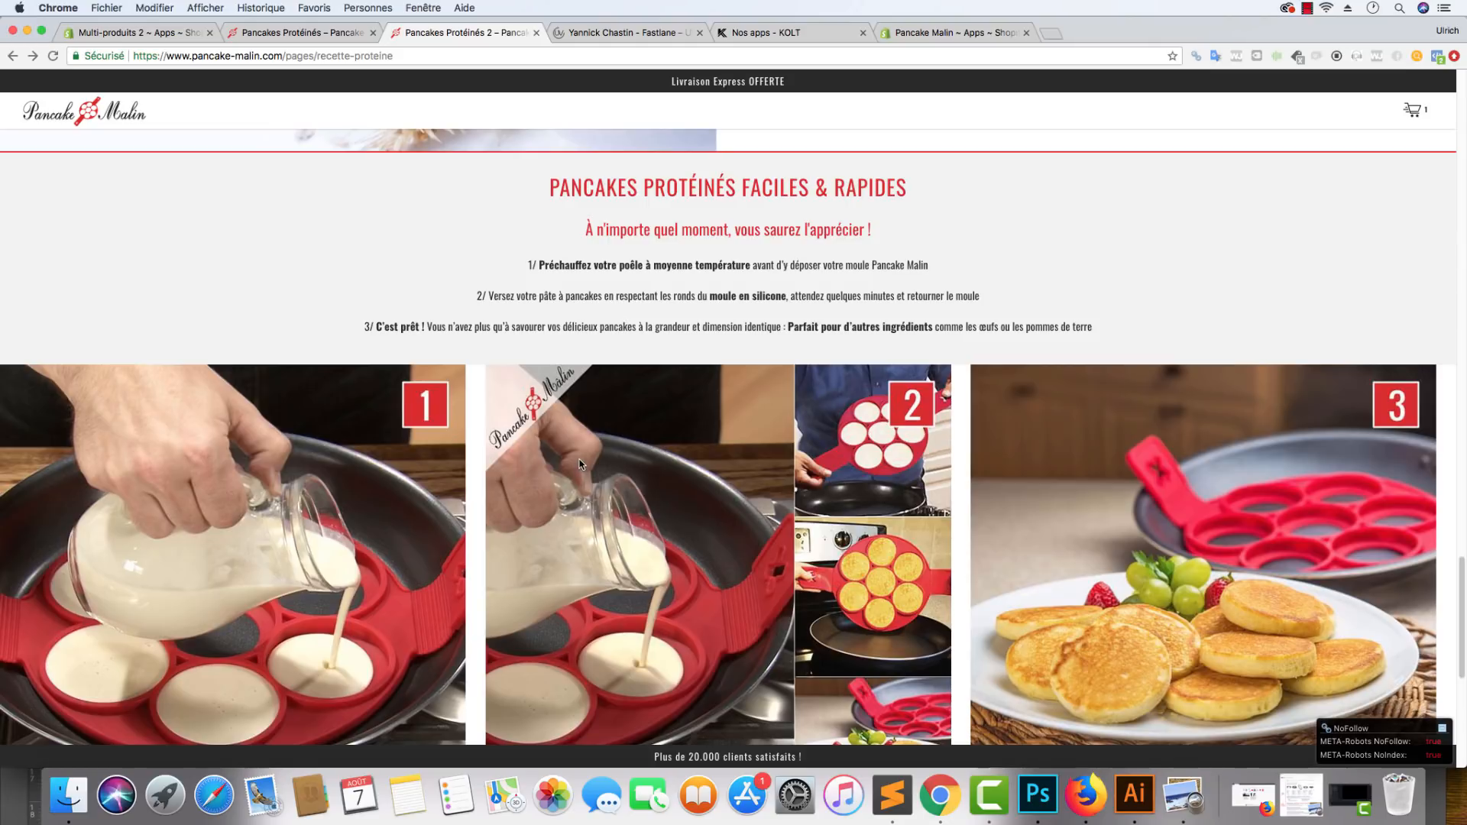
pyautogui.scroll(15, 581, 464)
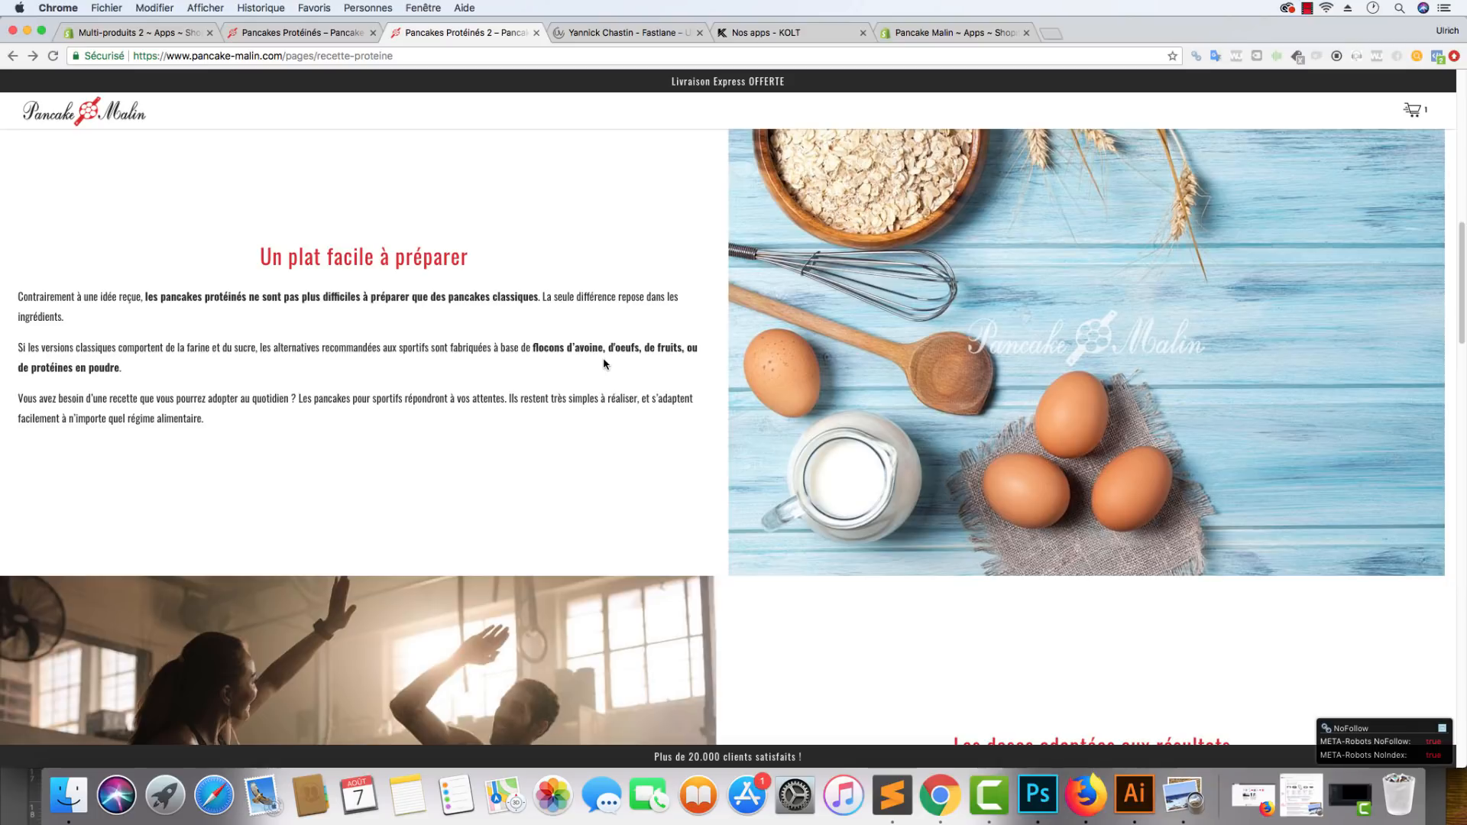
pyautogui.scroll(10, 603, 363)
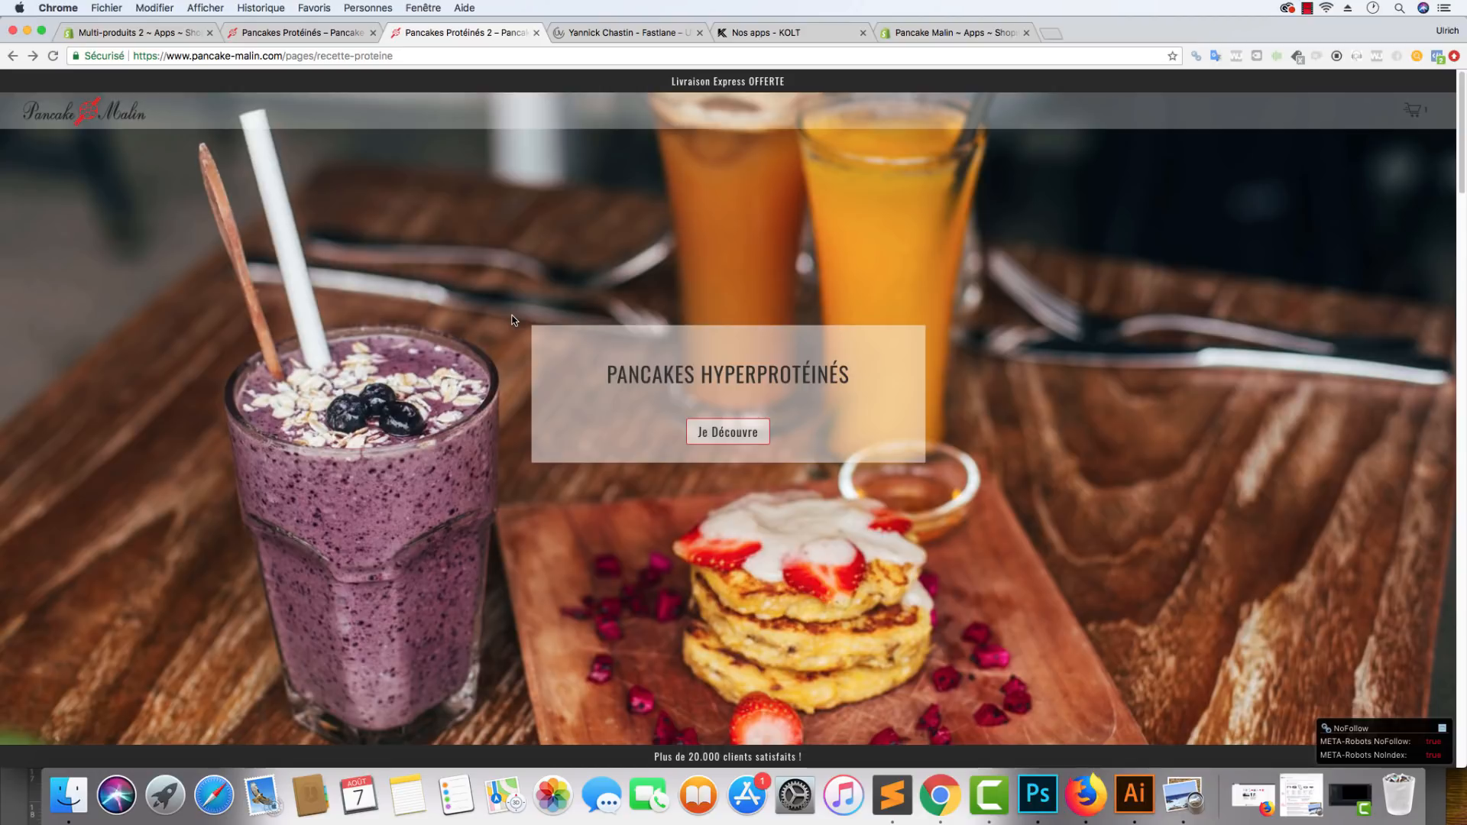
# Step: Go through the recette-proteine page to its Moule Pancake Malin link, visit the product page, and return to the recipe page's introduction
pyautogui.scroll(-20, 458, 314)
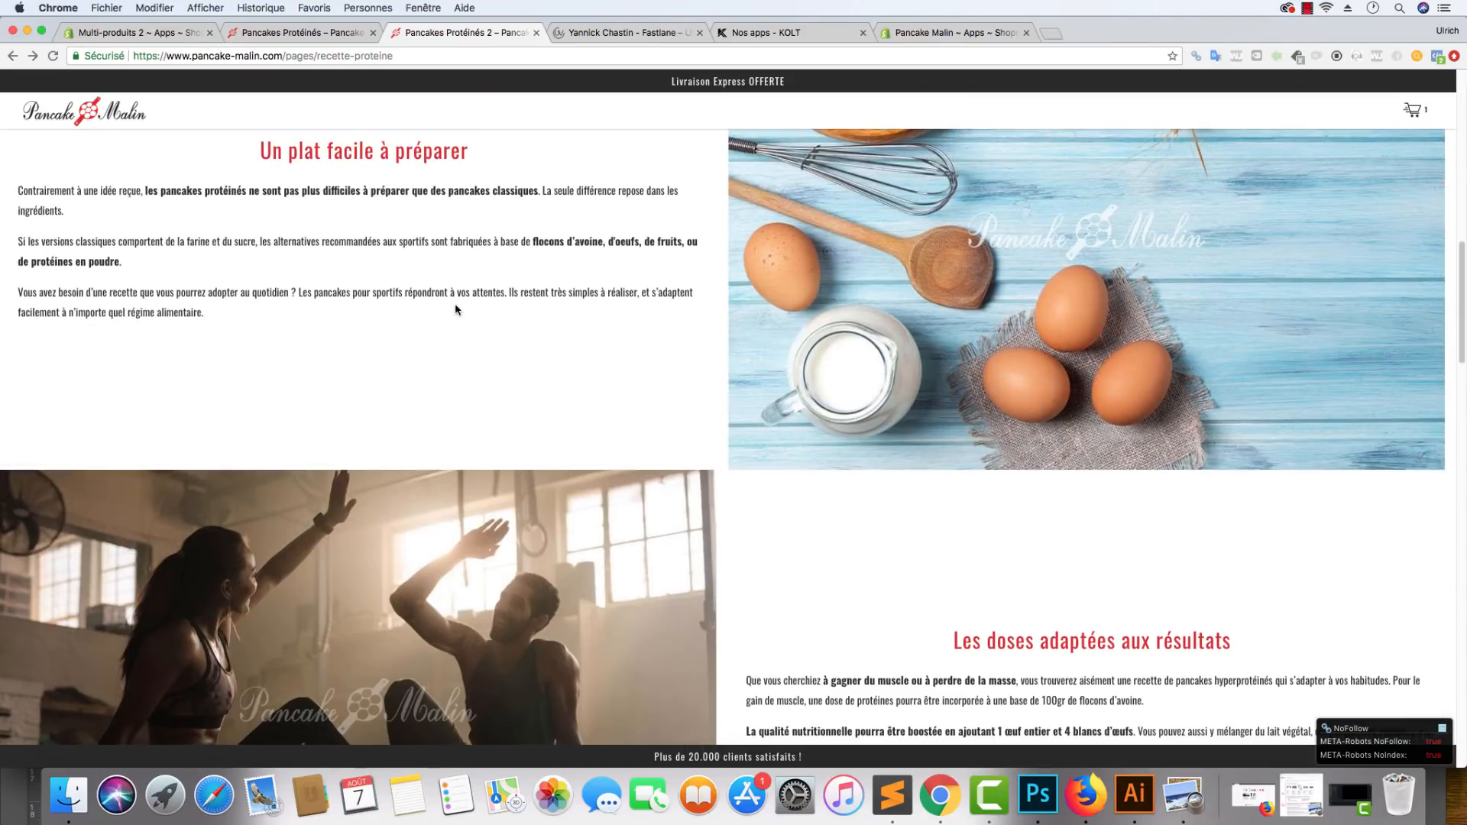
pyautogui.scroll(-15, 456, 314)
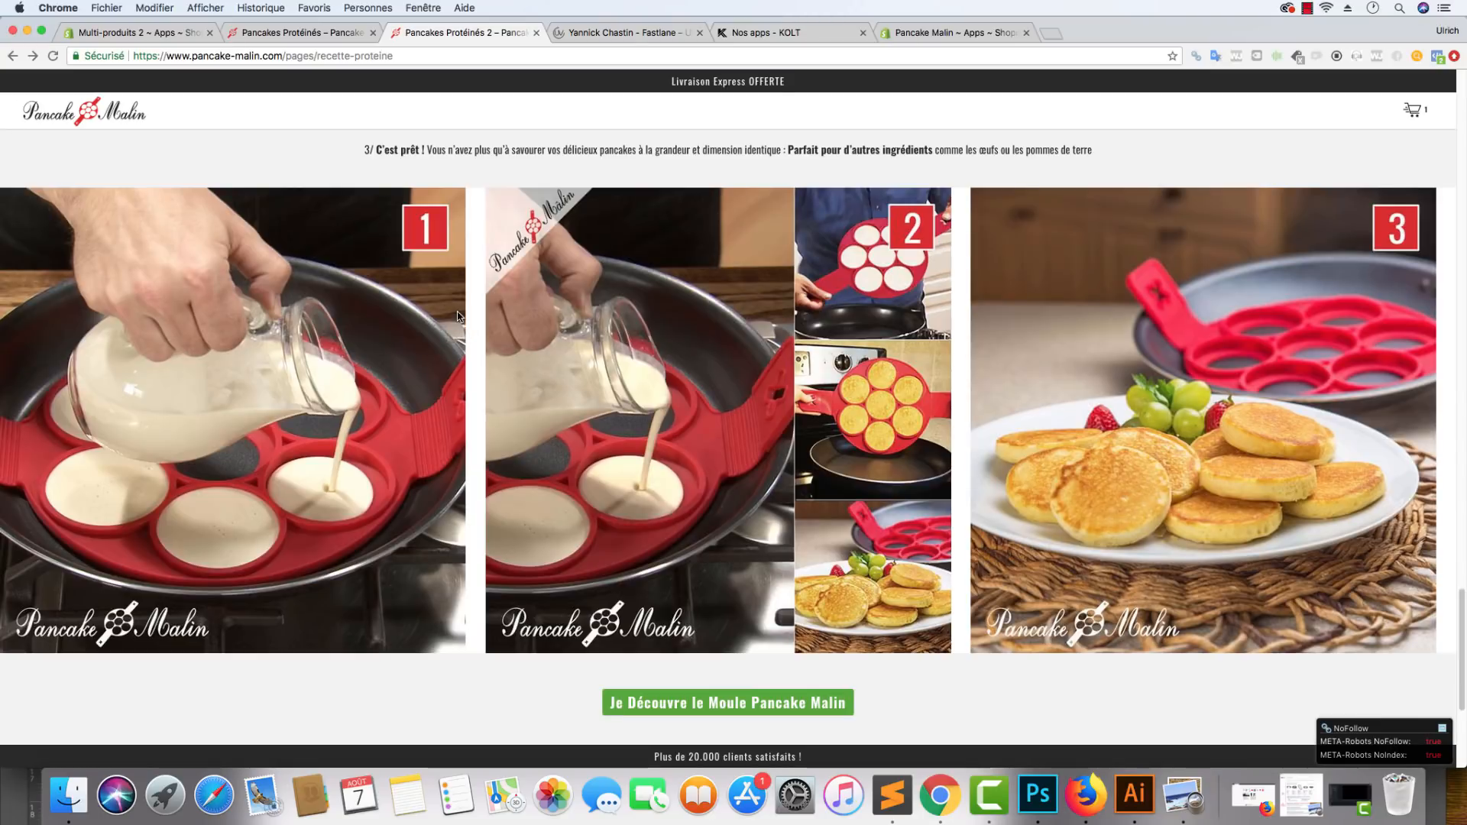
pyautogui.scroll(-3, 564, 389)
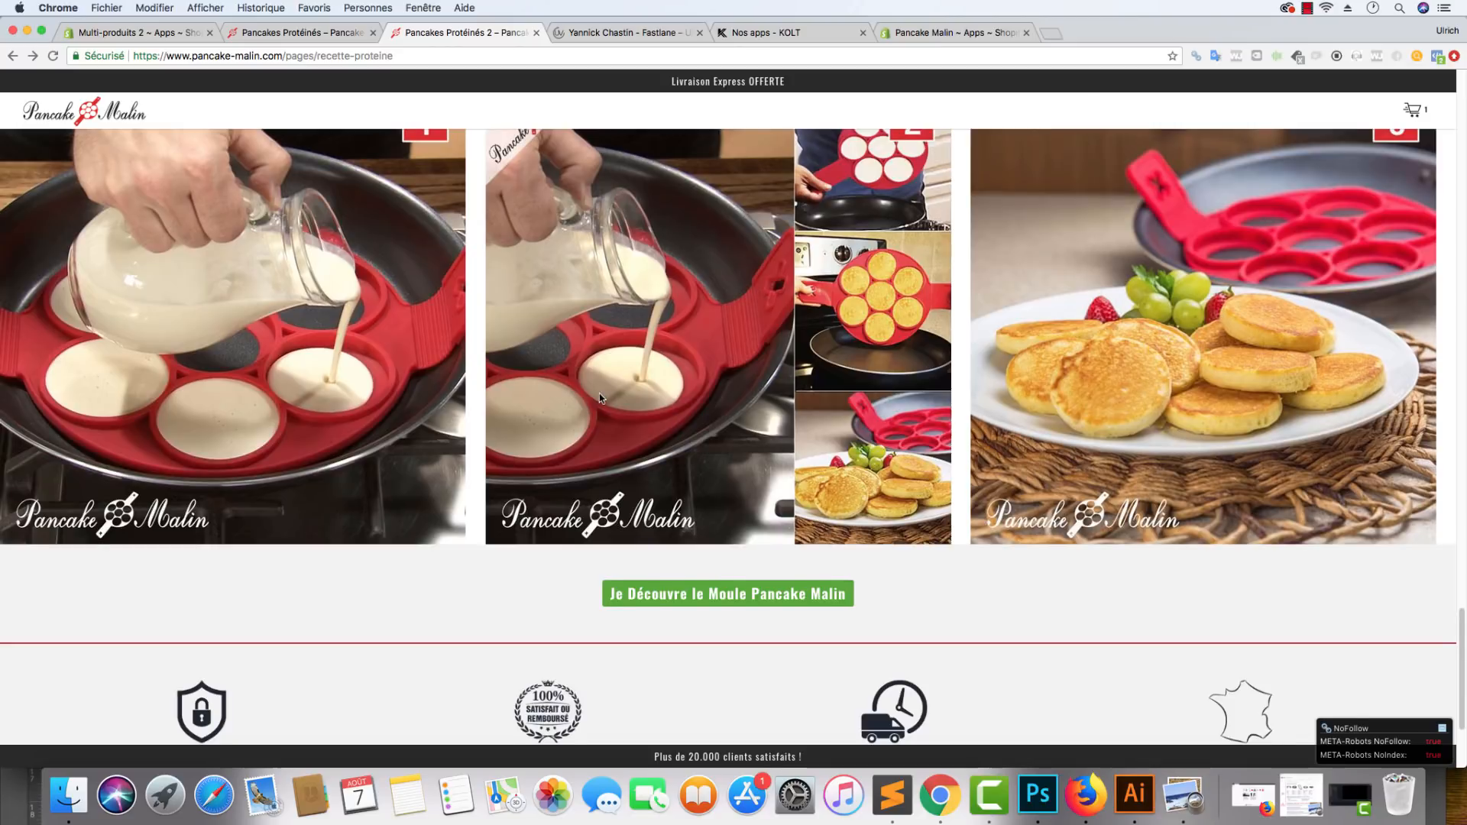
pyautogui.click(755, 598)
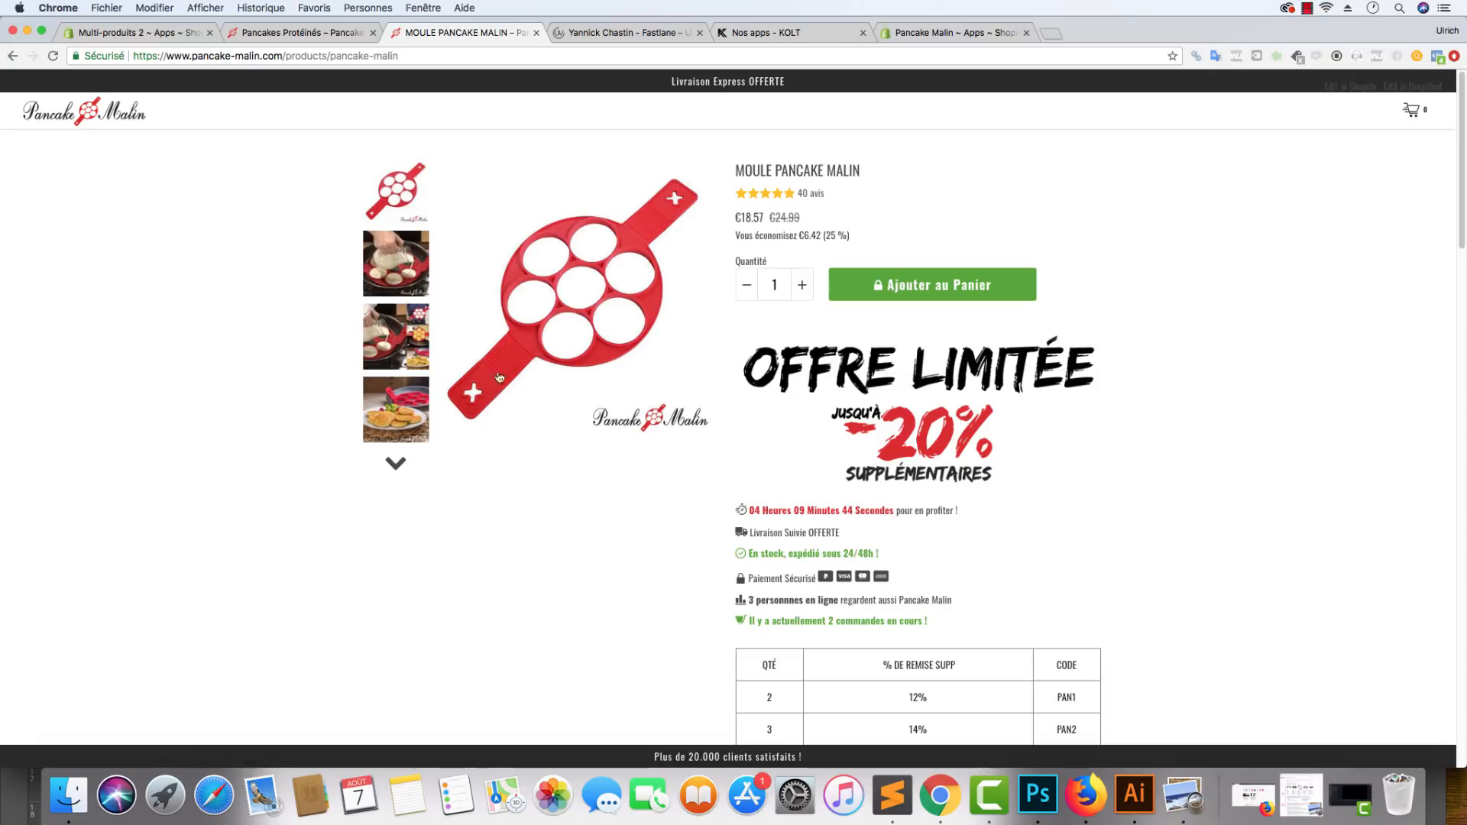
pyautogui.click(13, 55)
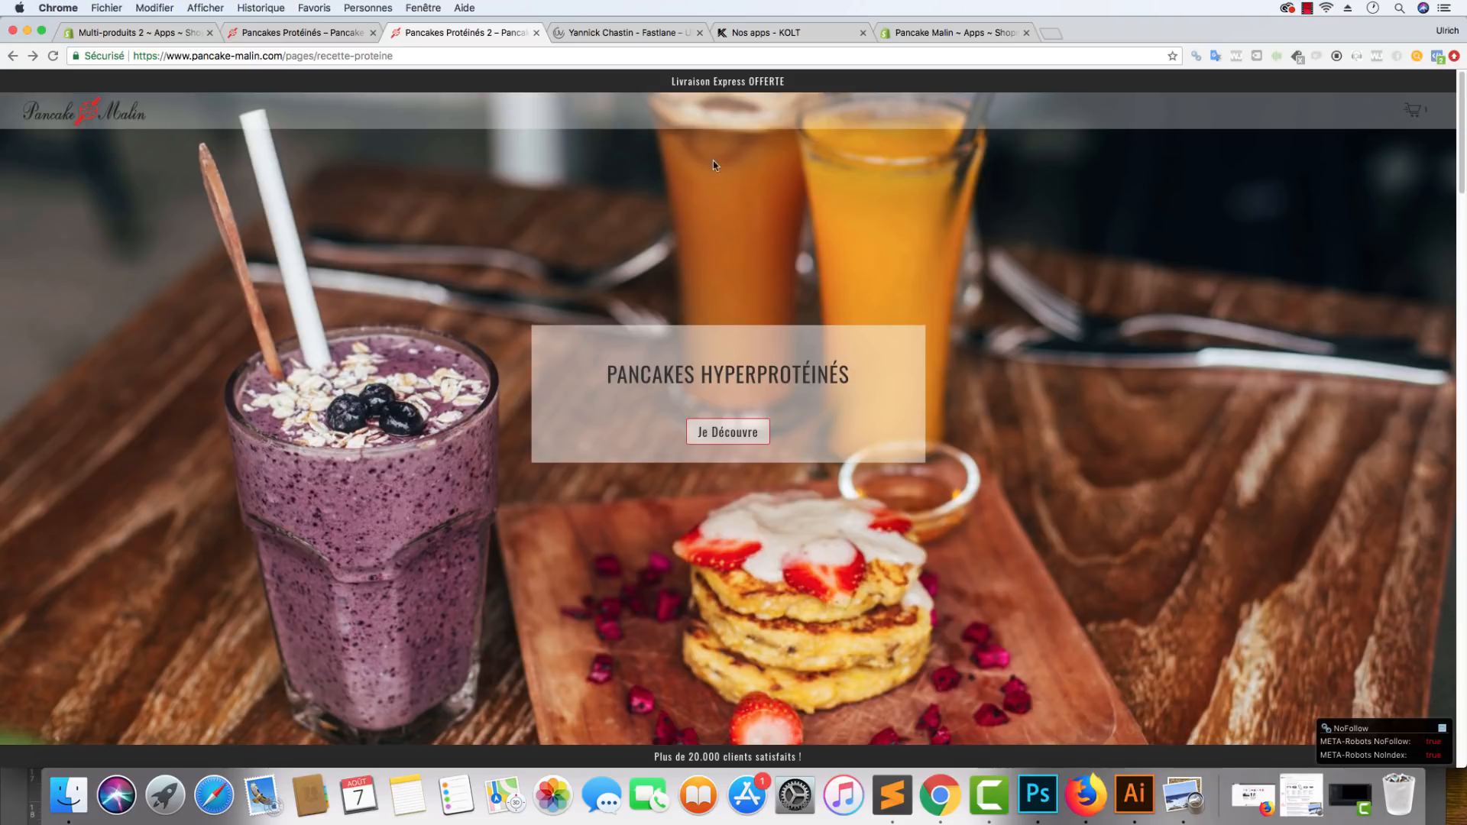
pyautogui.scroll(-8, 580, 359)
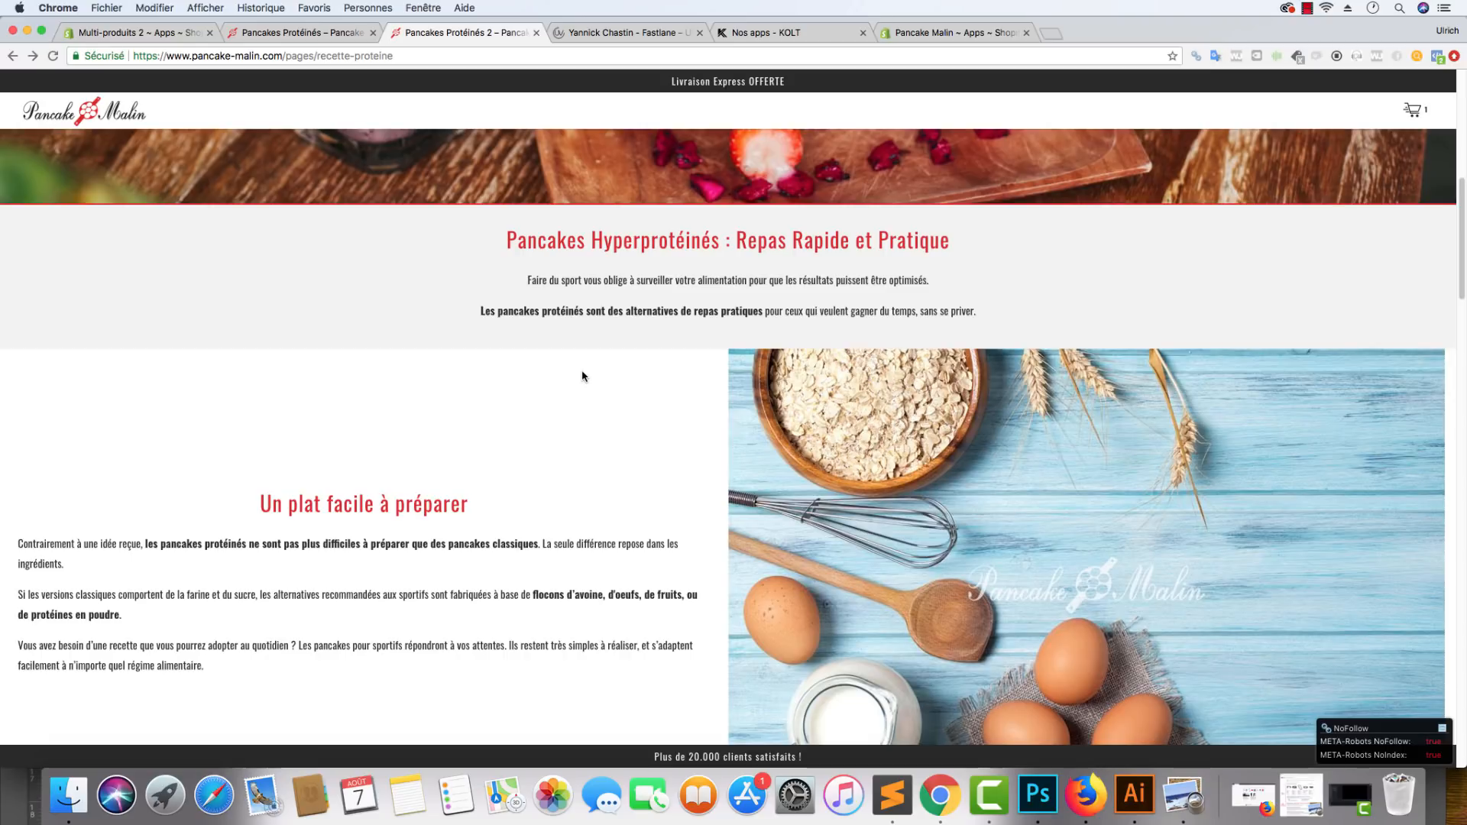
# Step: View the Thème Shopify Fastlane sales page, follow its purchase link to the one-licence order form, and return to the sales page
pyautogui.click(668, 33)
pyautogui.click(719, 109)
pyautogui.press('super+l')
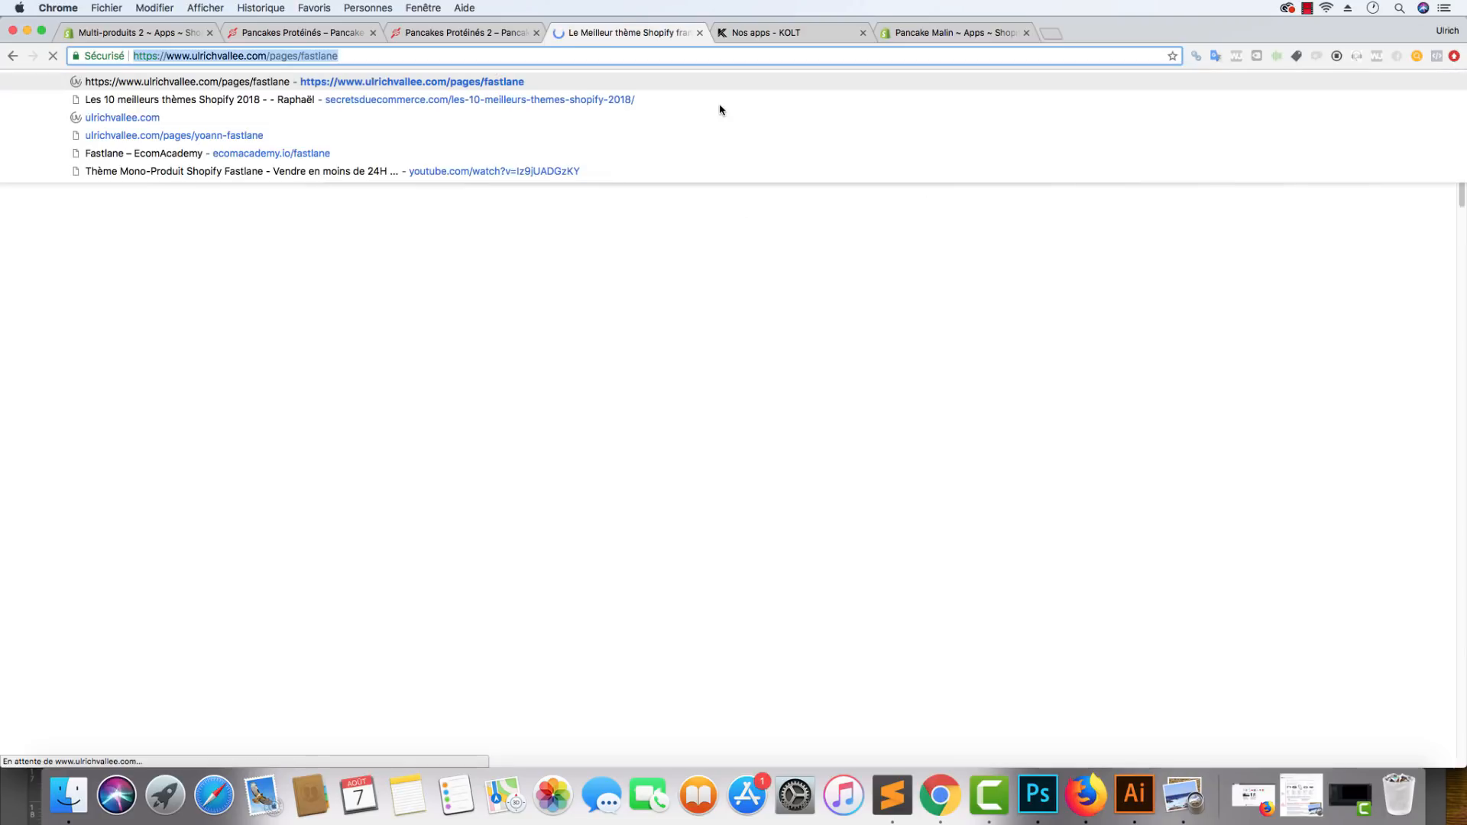
pyautogui.click(675, 285)
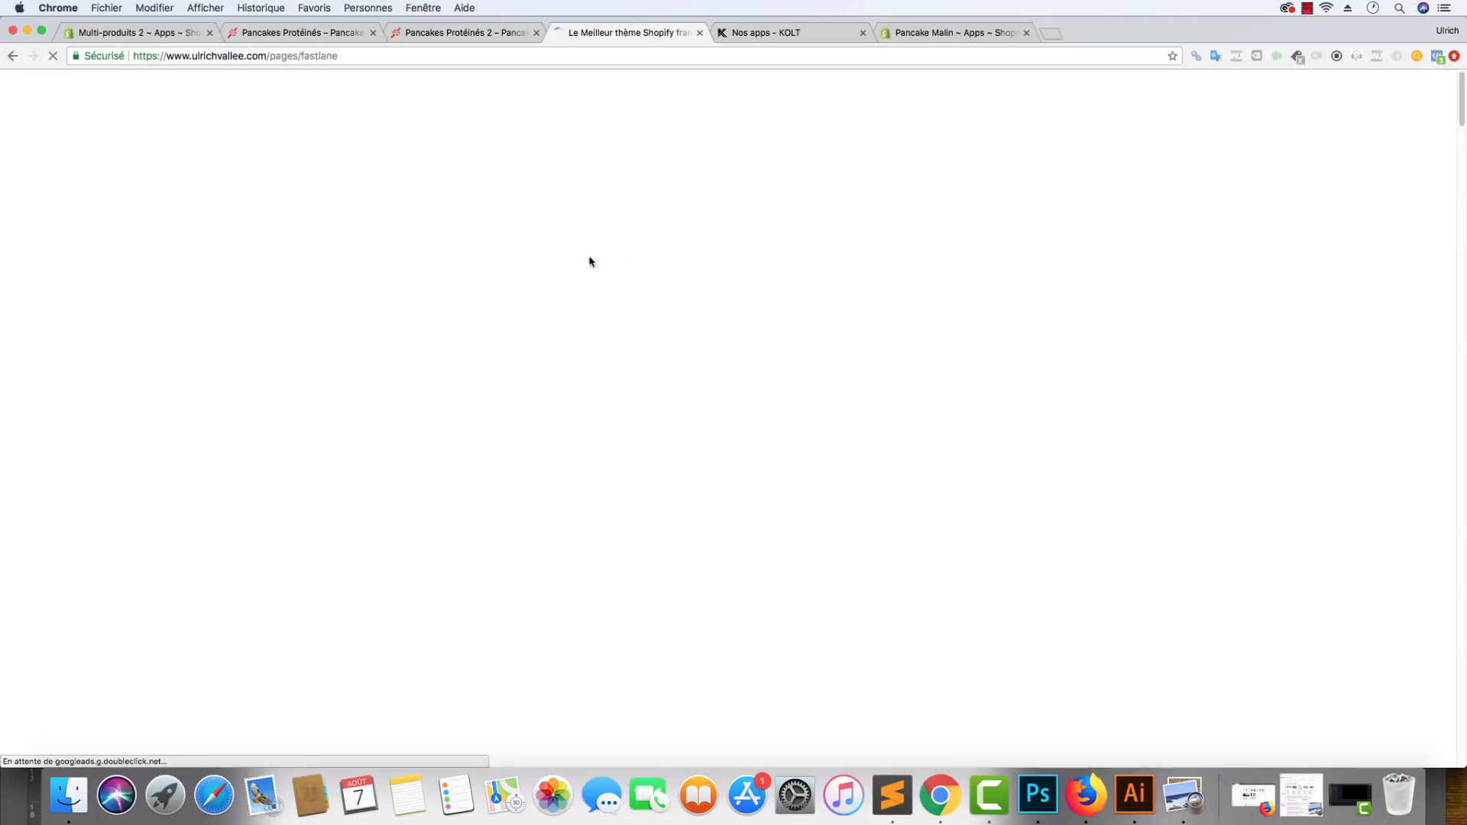
pyautogui.scroll(-10, 468, 370)
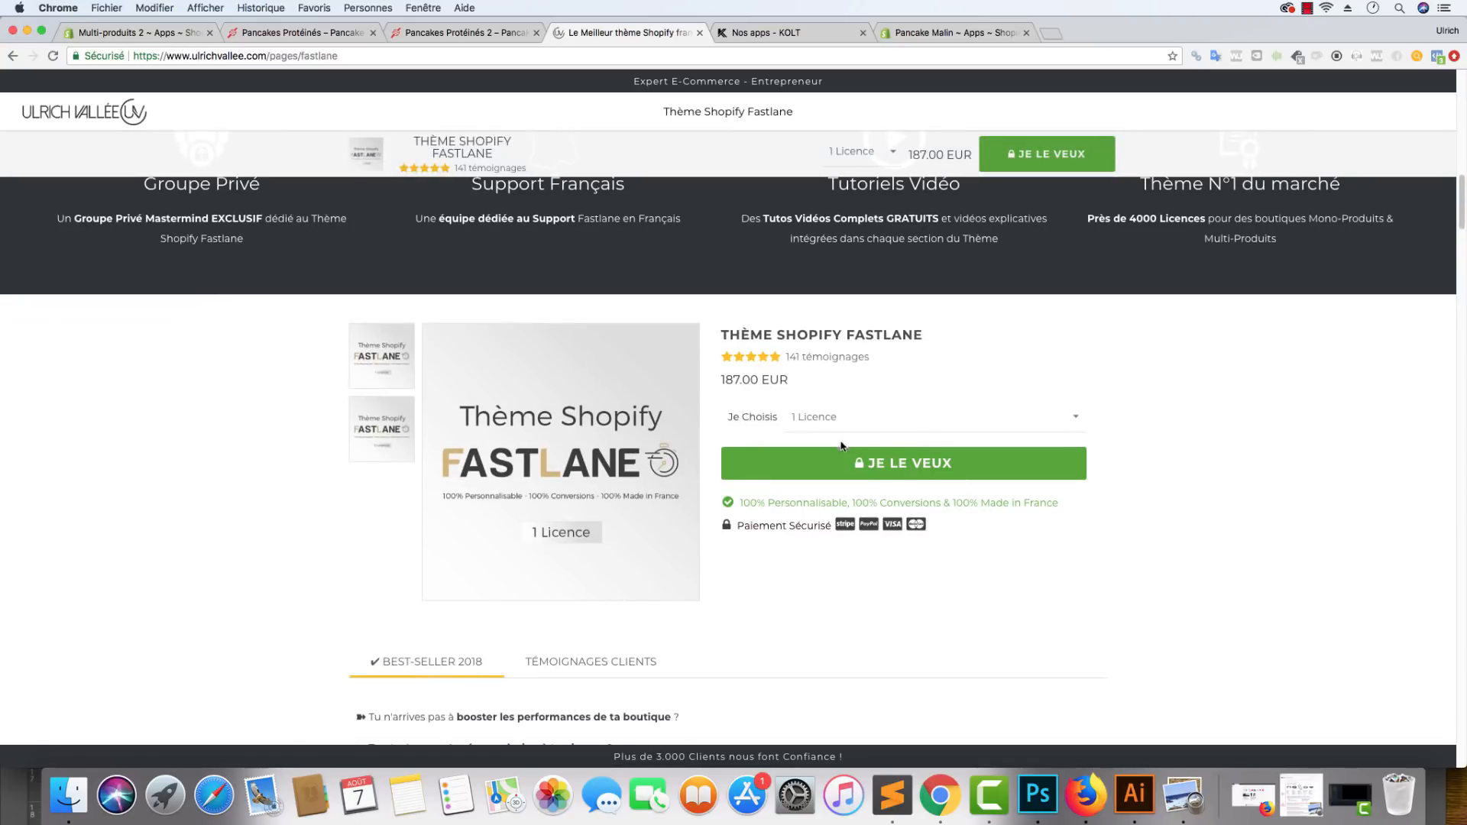
pyautogui.click(841, 463)
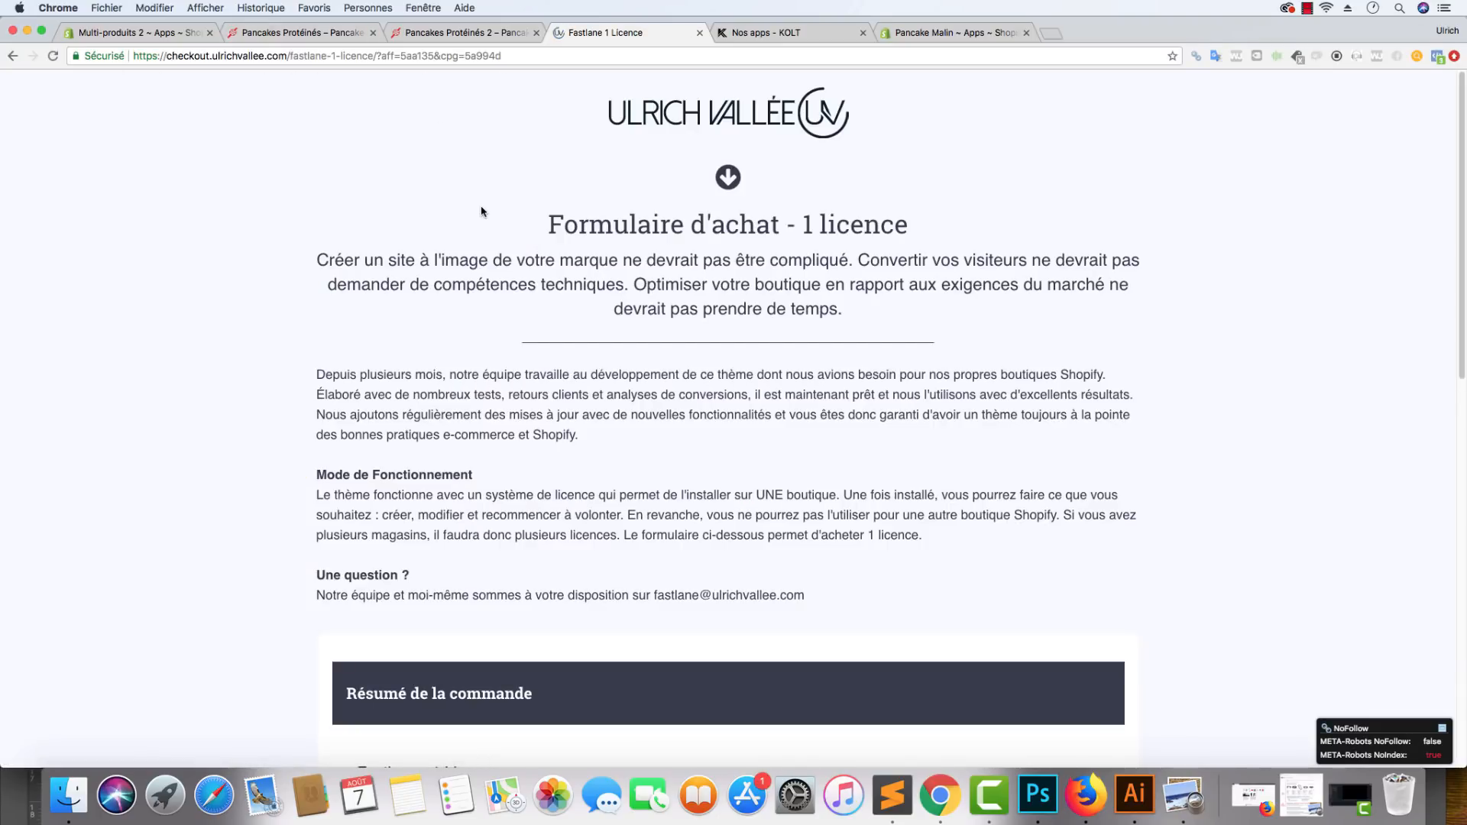
pyautogui.click(12, 55)
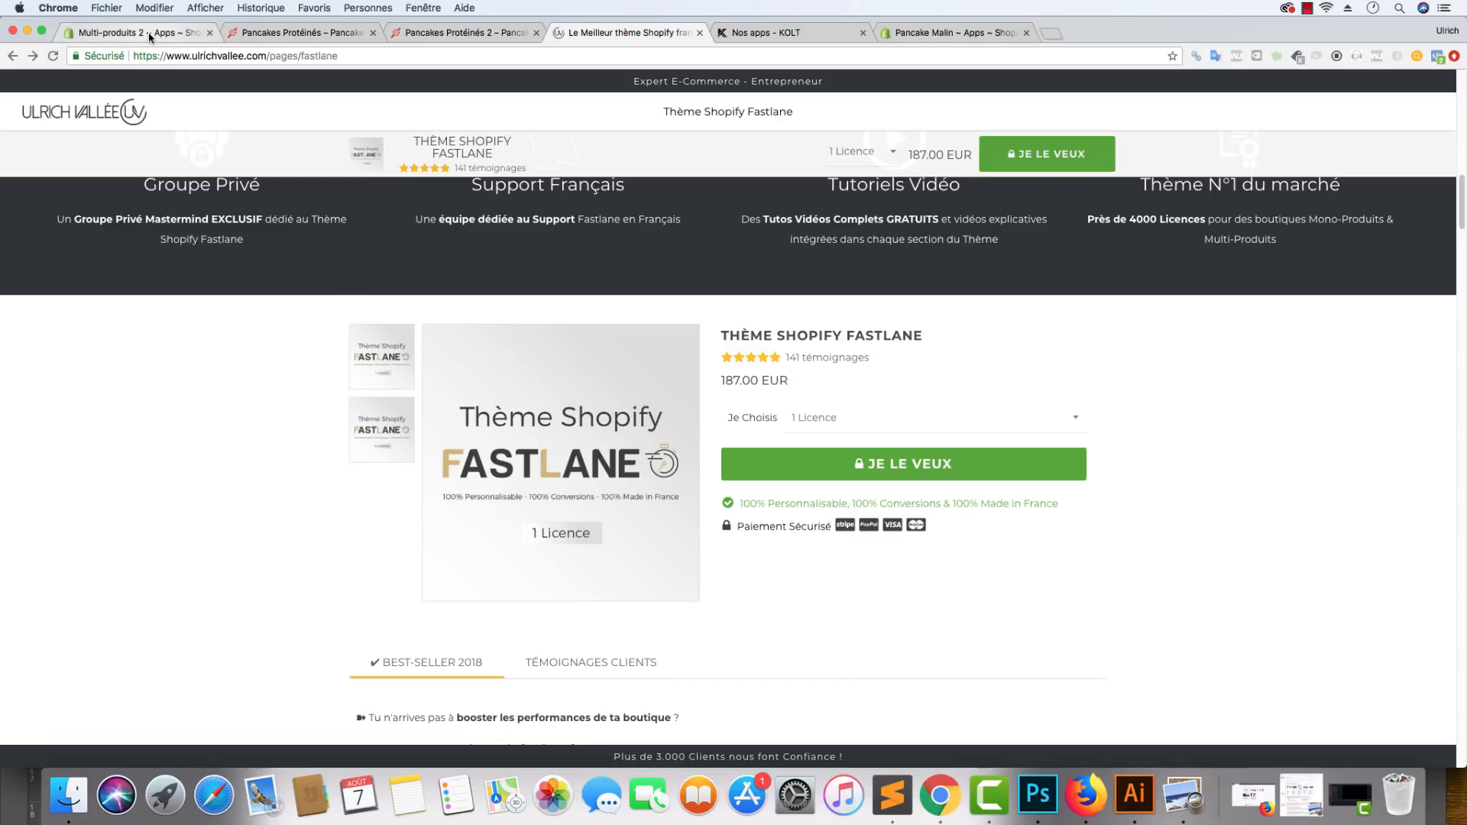
# Step: Open the Fastlane Funnel app's dashboard in the Pancake Malin store admin
pyautogui.click(933, 33)
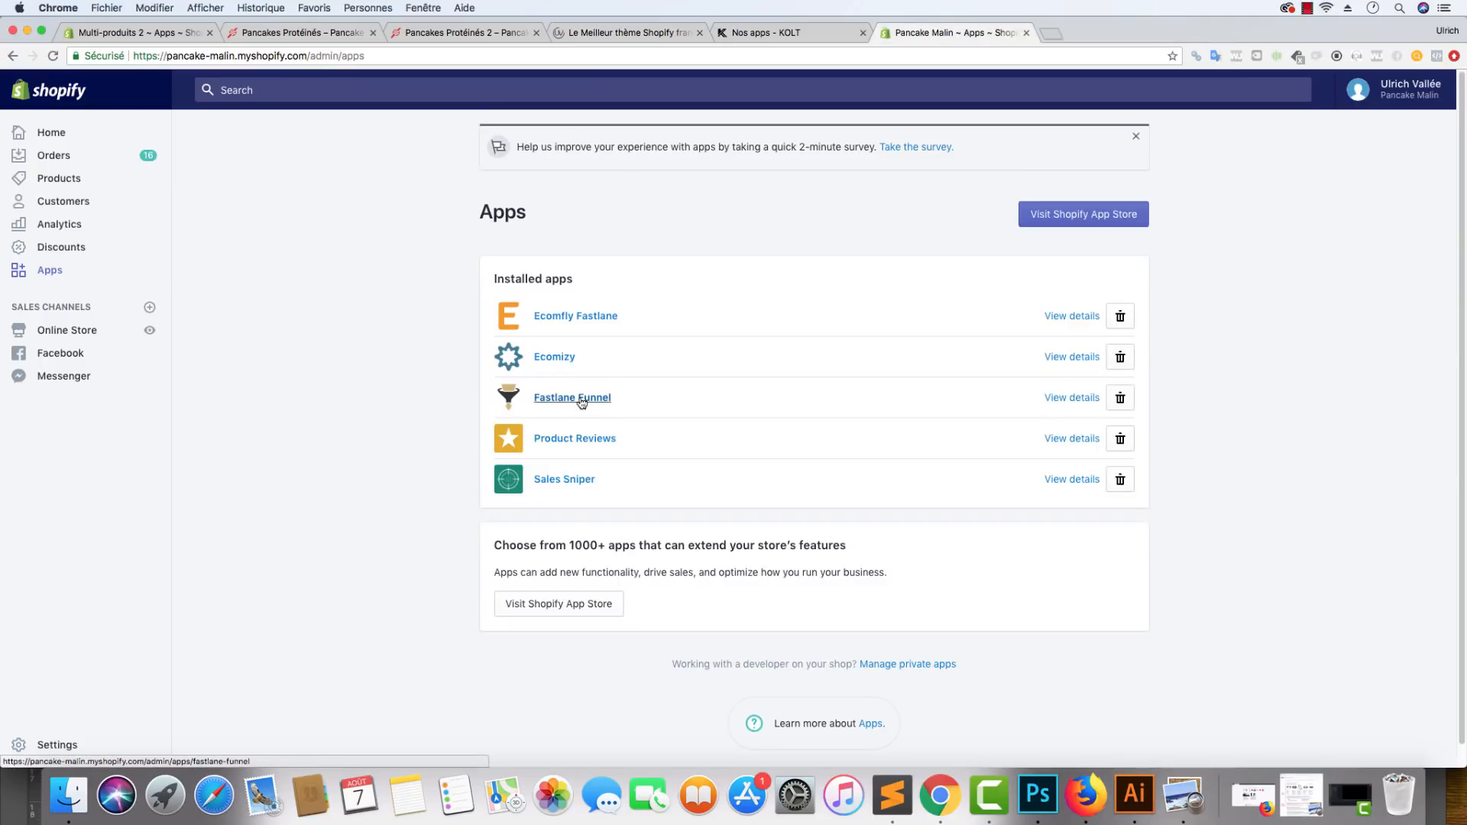
pyautogui.click(582, 402)
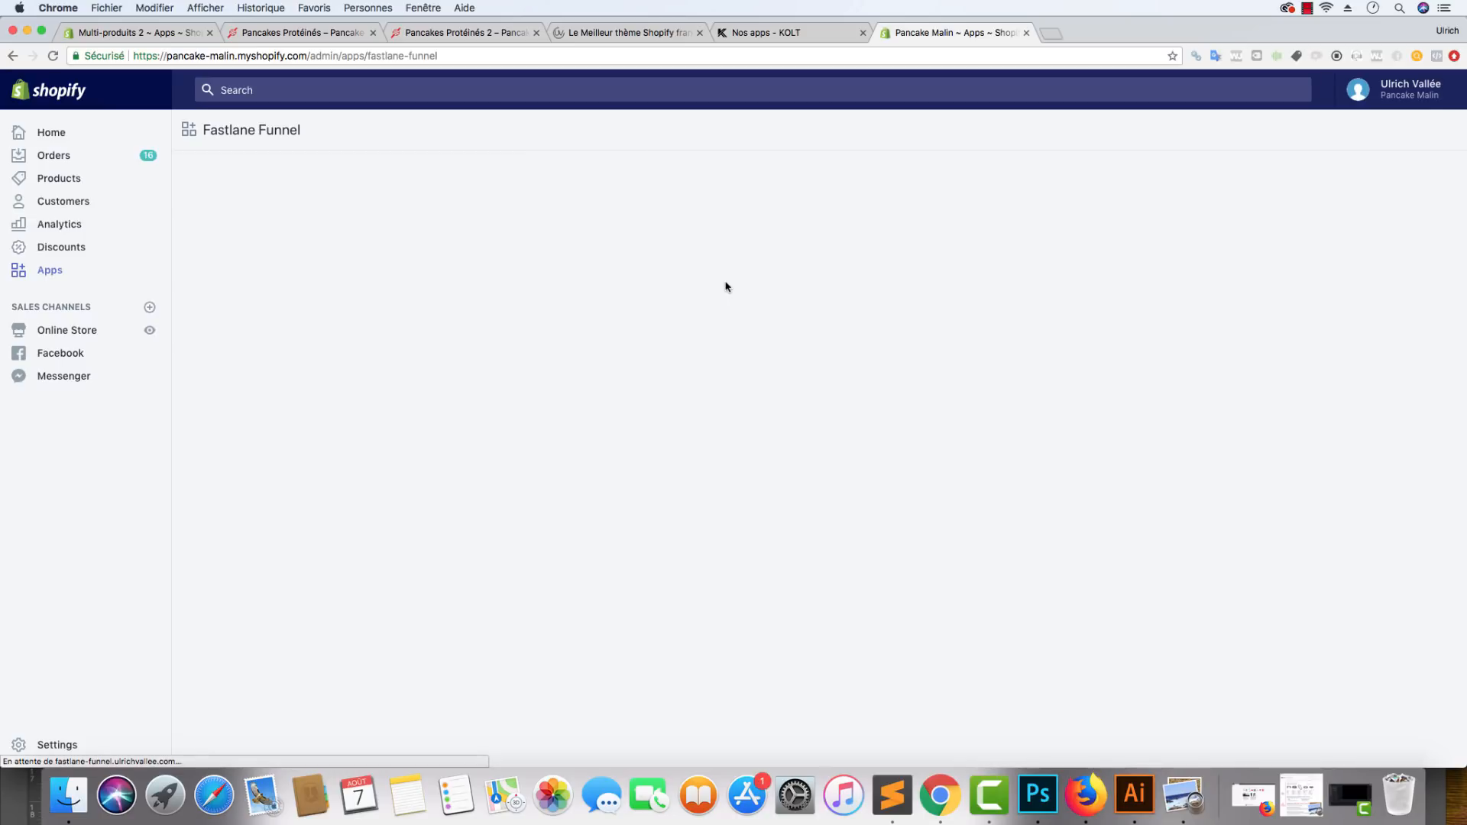
pyautogui.click(298, 39)
pyautogui.click(432, 37)
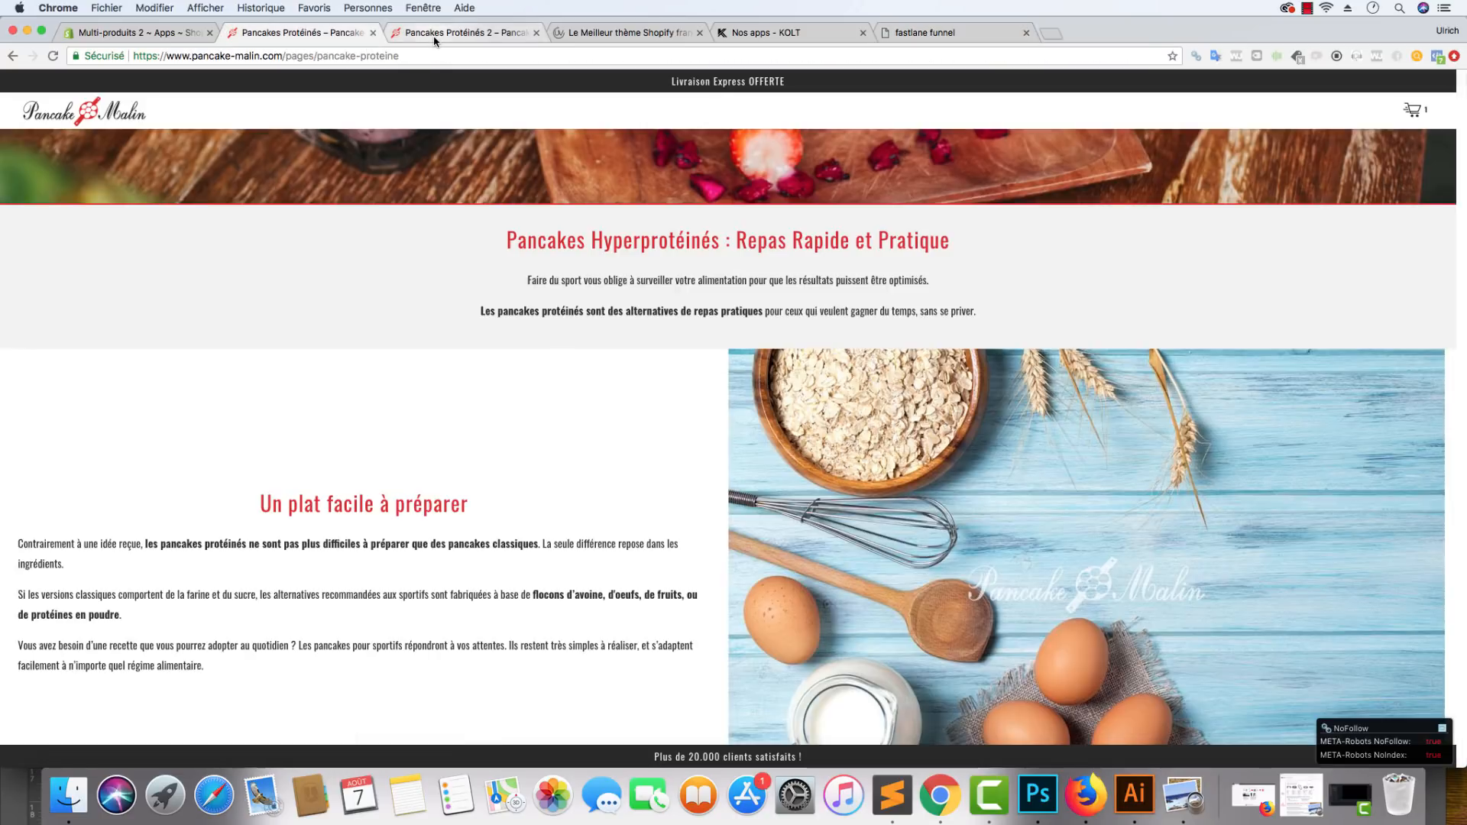
pyautogui.click(917, 33)
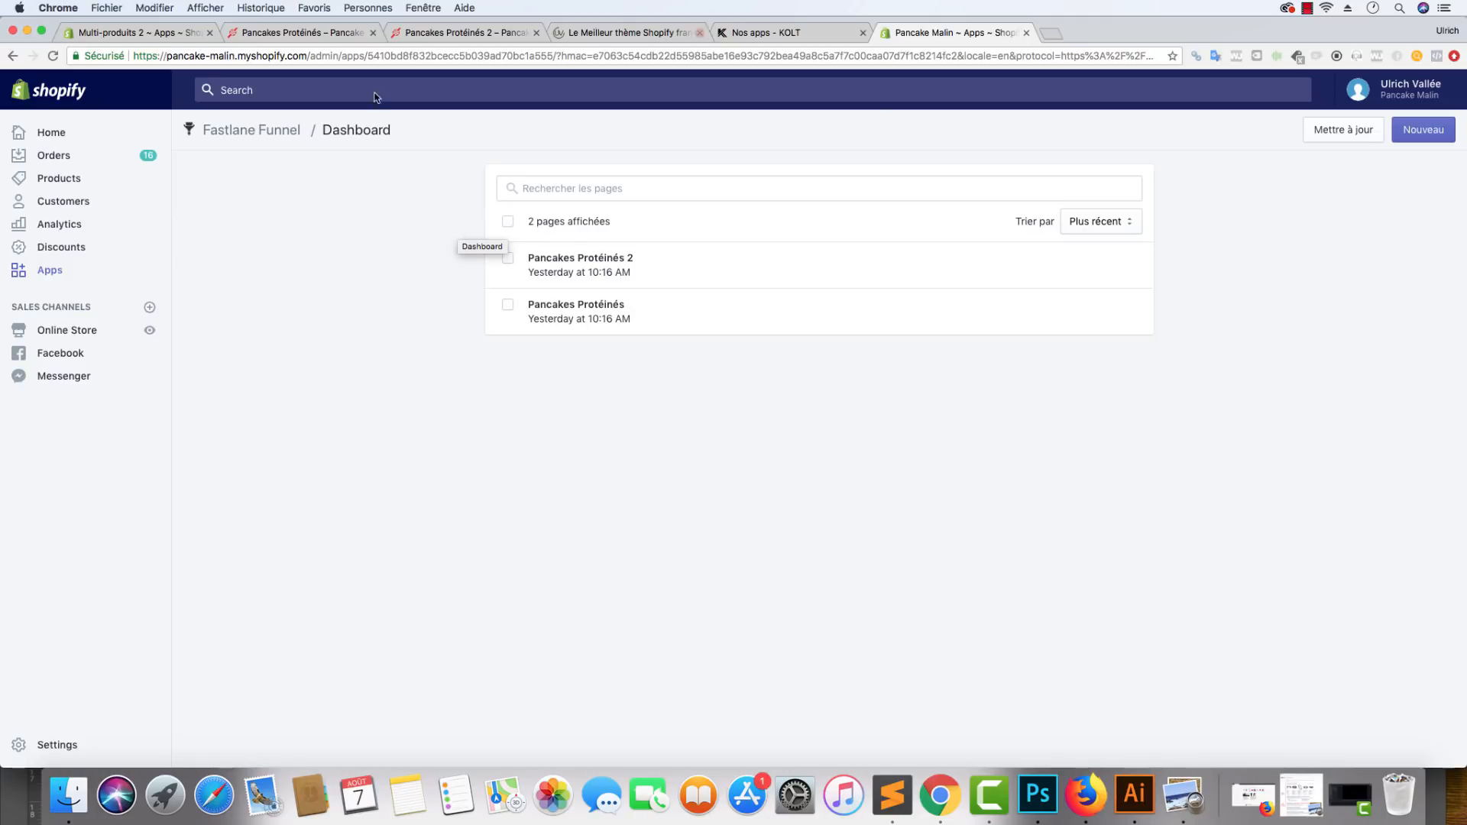
pyautogui.moveTo(603, 321)
# Step: Create a new funnel page titled "Pancake pour les mamans" with the URL handle "pour-les-mamans"
pyautogui.click(1412, 136)
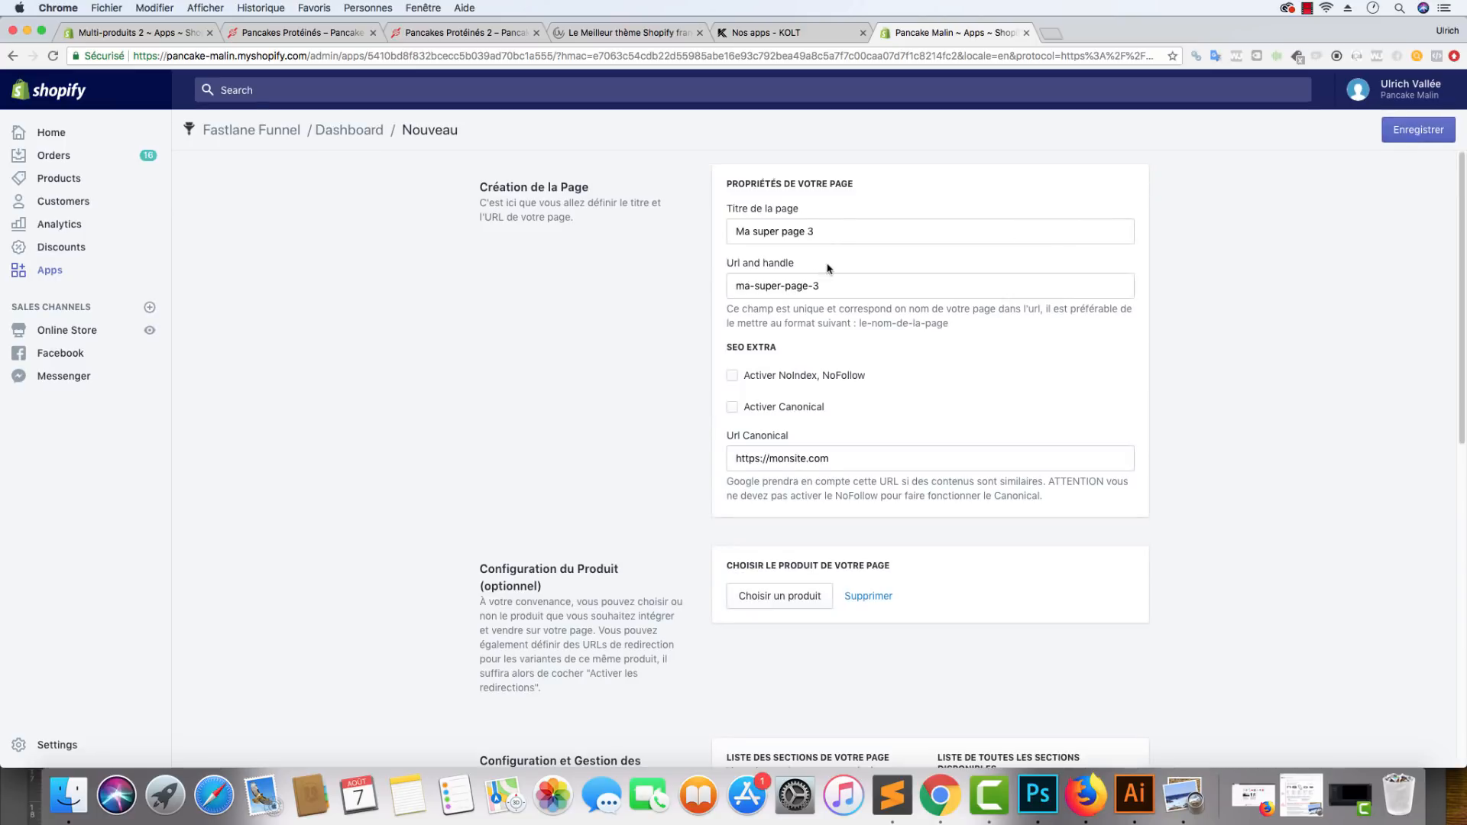
pyautogui.click(838, 233)
pyautogui.press('BackSpace')
pyautogui.press('BackSpace')
pyautogui.press('BackSpace')
pyautogui.press('BackSpace')
pyautogui.press('BackSpace')
pyautogui.press('BackSpace')
pyautogui.press('BackSpace')
pyautogui.press('BackSpace')
pyautogui.press('BackSpace')
pyautogui.press('BackSpace')
pyautogui.press('BackSpace')
pyautogui.press('BackSpace')
pyautogui.press('BackSpace')
pyautogui.press('BackSpace')
pyautogui.press('BackSpace')
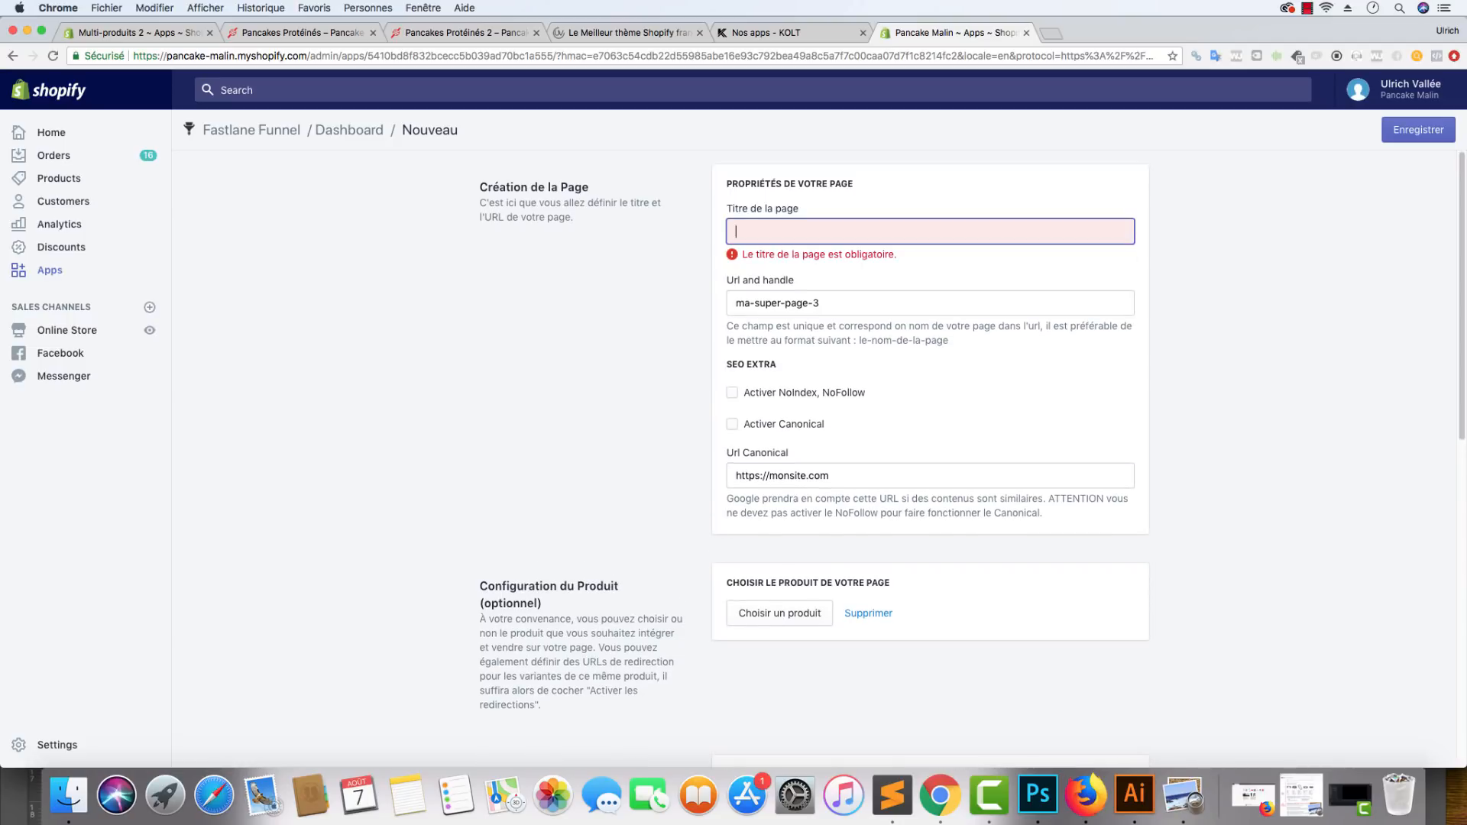
pyautogui.write('Pancake')
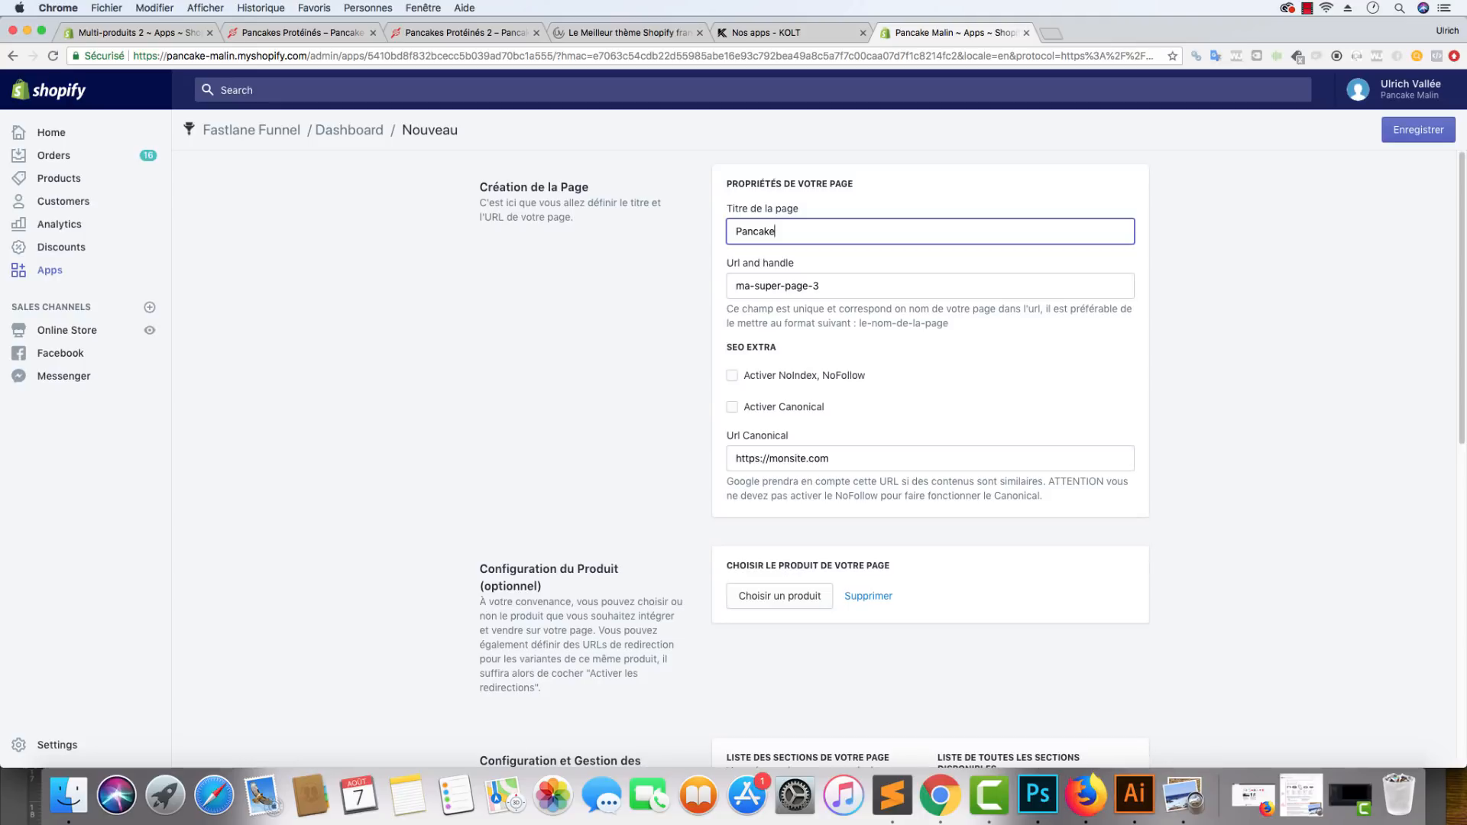
pyautogui.click(732, 375)
pyautogui.click(731, 376)
pyautogui.click(799, 239)
pyautogui.write('pour les mamans')
pyautogui.press('Tab')
pyautogui.write('pour')
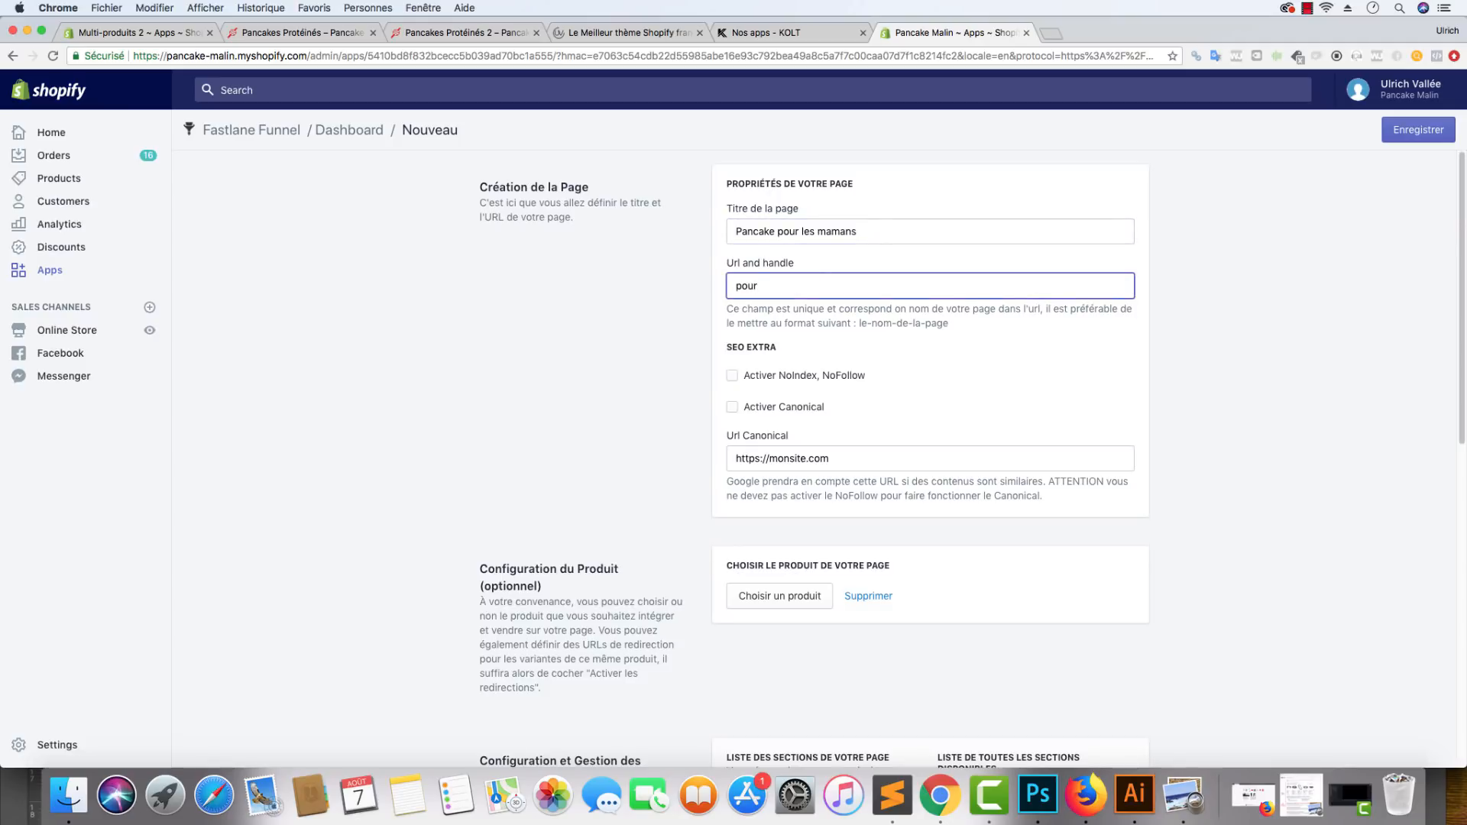
pyautogui.write('-les-mamans')
# Step: Enable the Canonical option in the new page's SEO Extra settings, with NoIndex, NoFollow left off
pyautogui.moveTo(798, 351); pyautogui.dragTo(708, 351)
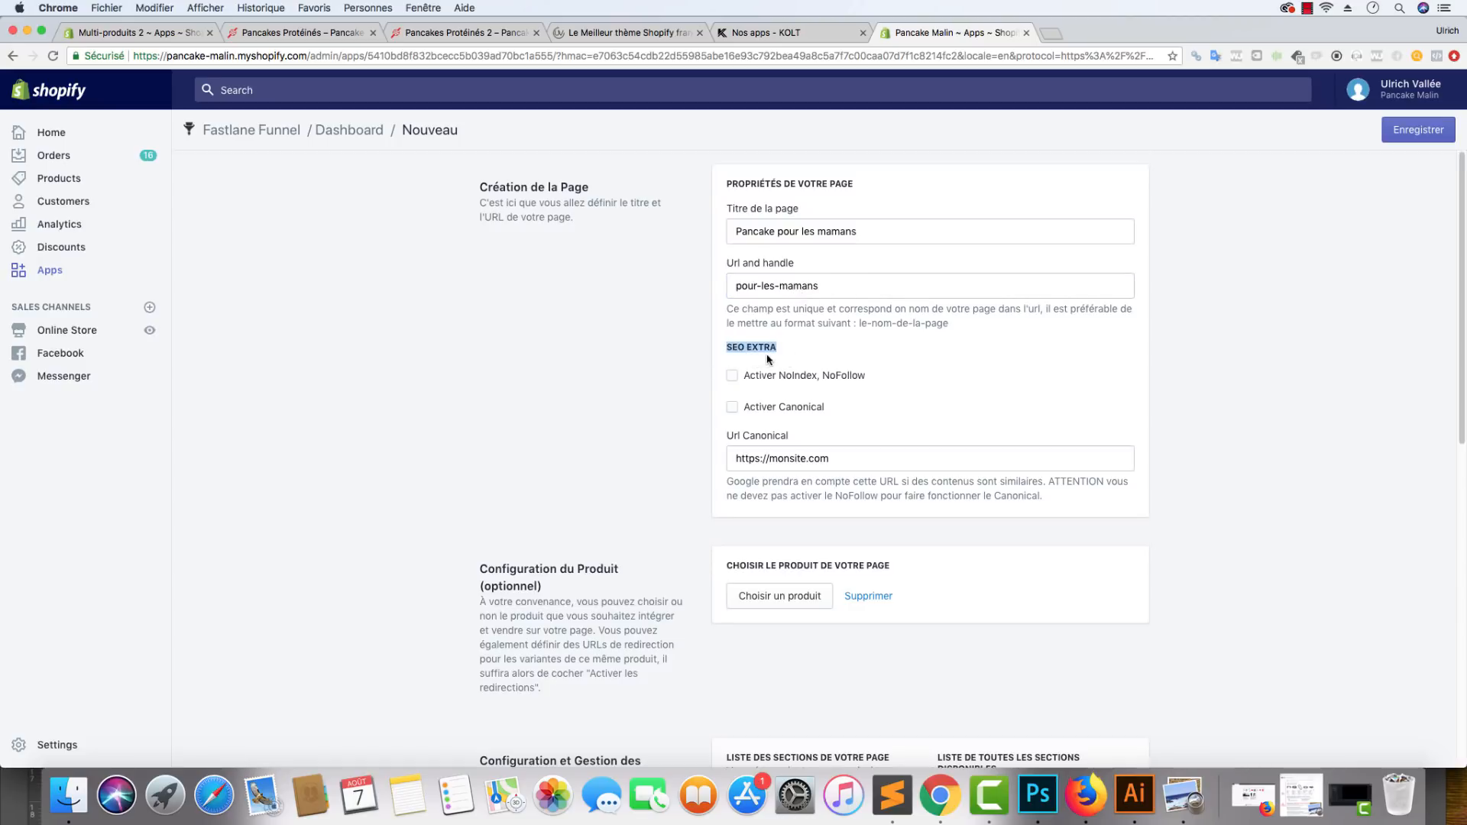
pyautogui.click(773, 377)
pyautogui.click(752, 409)
# Step: Compare the pancake-proteine and recette-proteine landing pages as an example of similar content
pyautogui.click(305, 33)
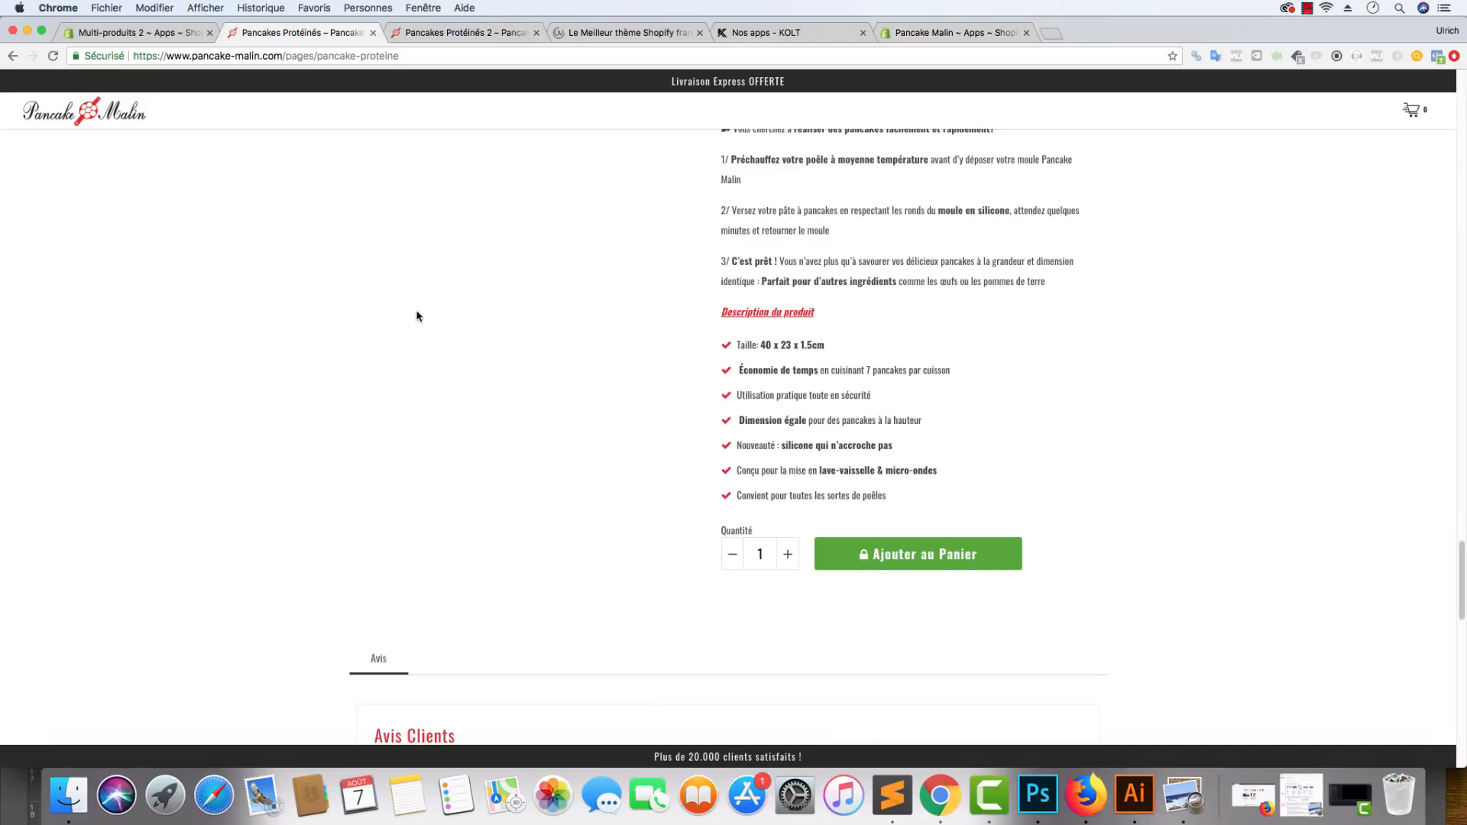
pyautogui.scroll(-5, 418, 317)
pyautogui.scroll(20, 424, 322)
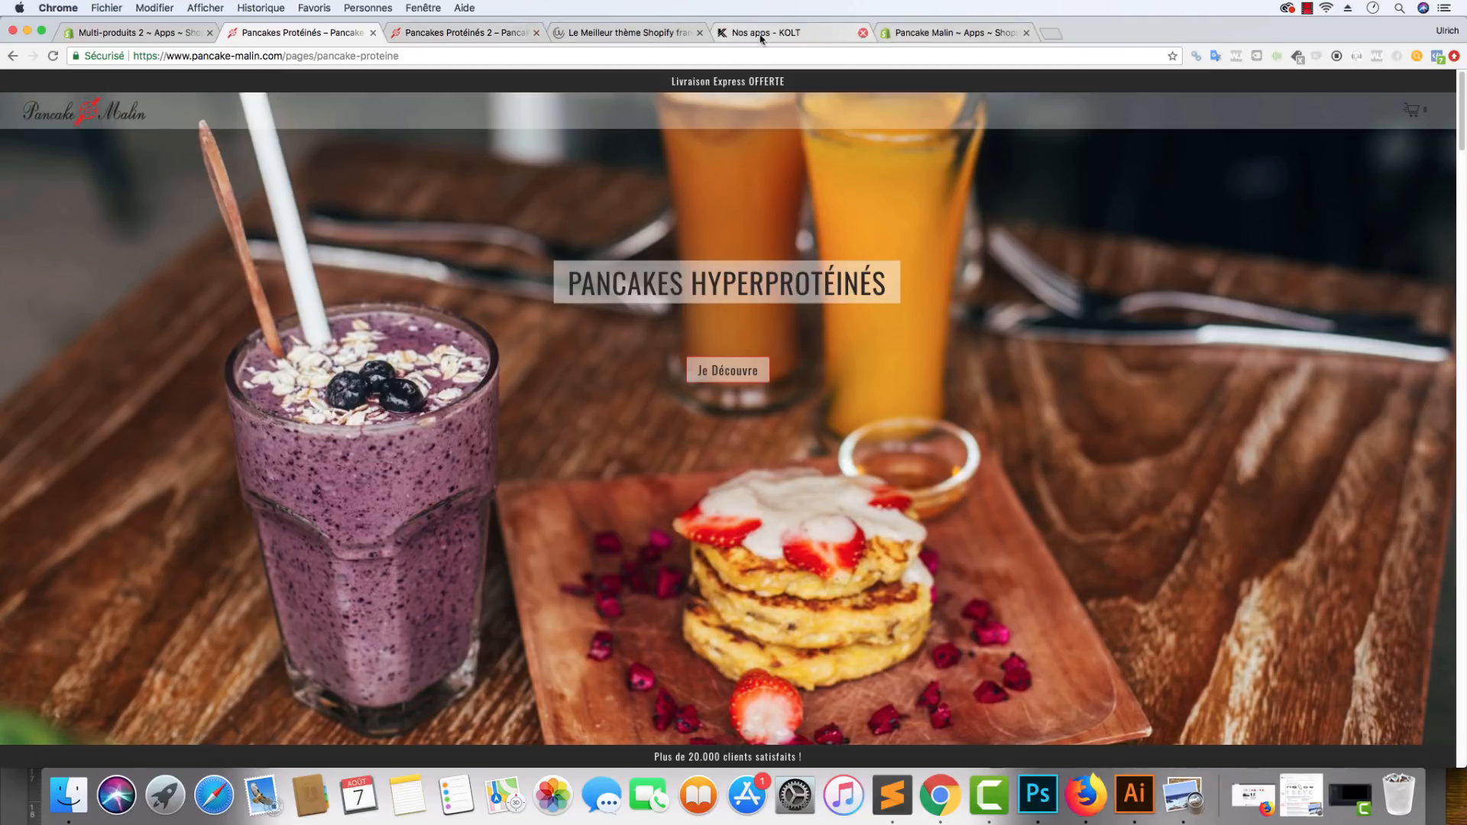
pyautogui.click(519, 32)
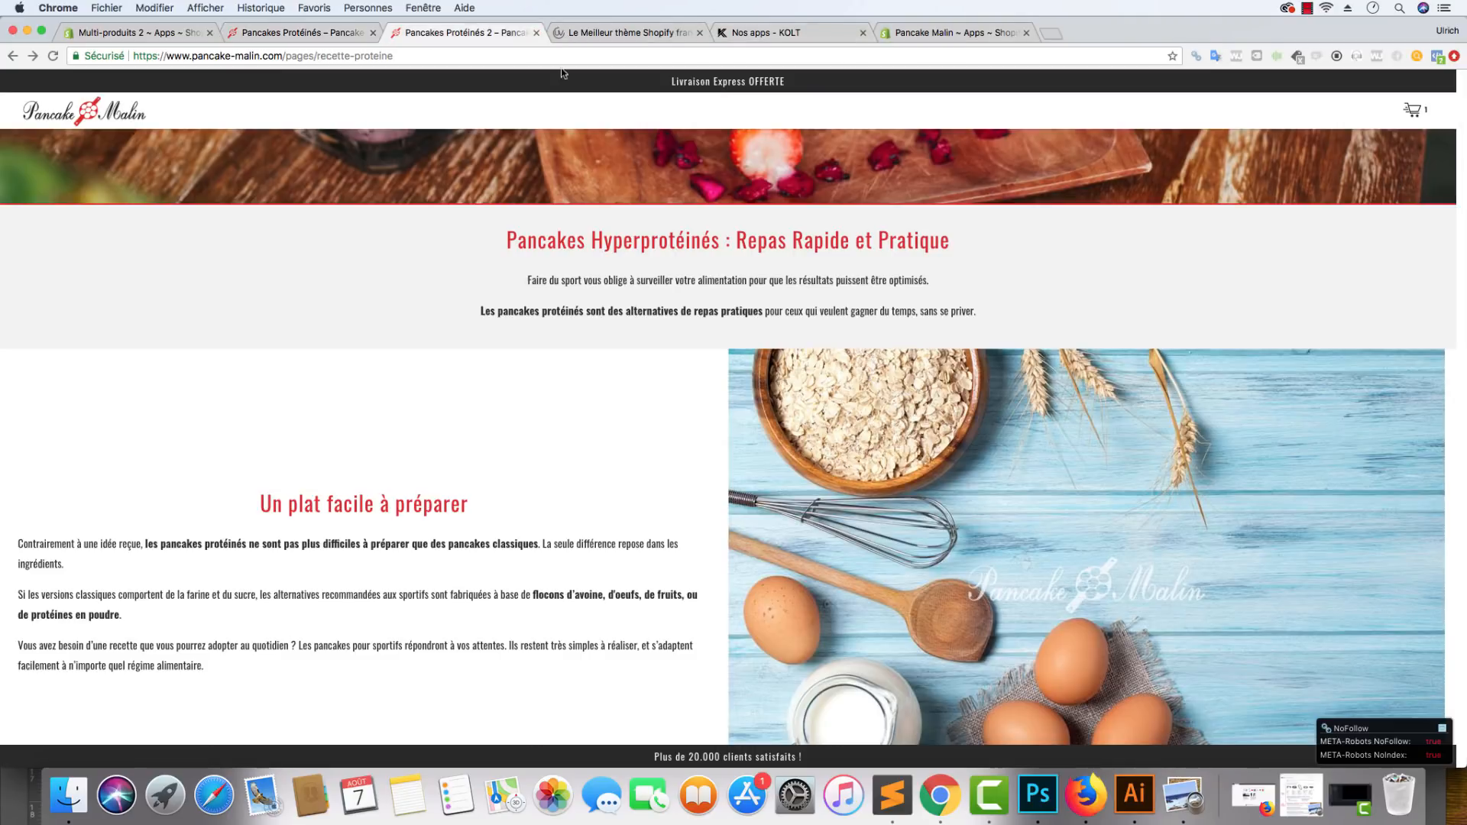
pyautogui.click(309, 32)
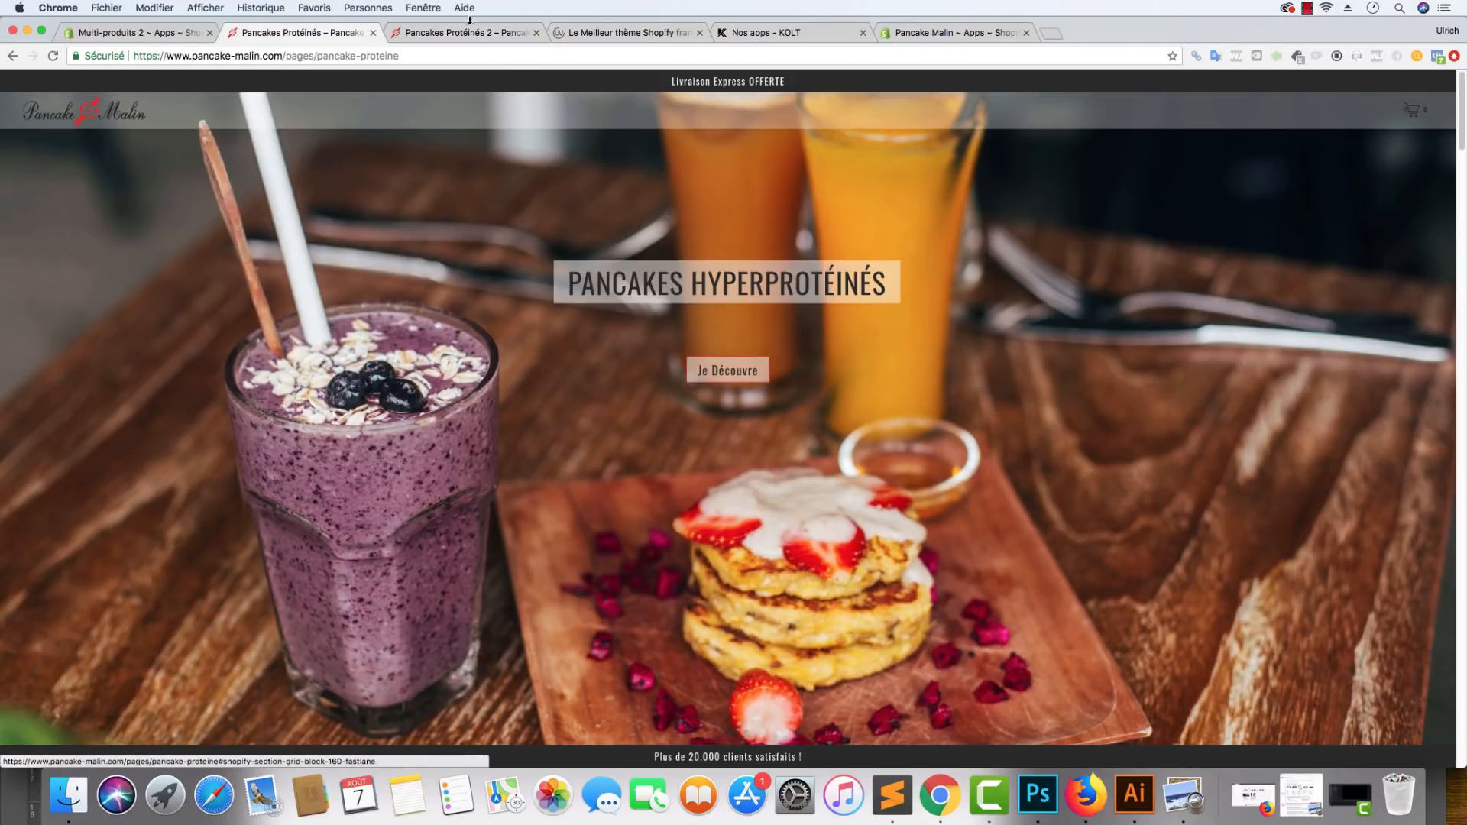
pyautogui.click(467, 33)
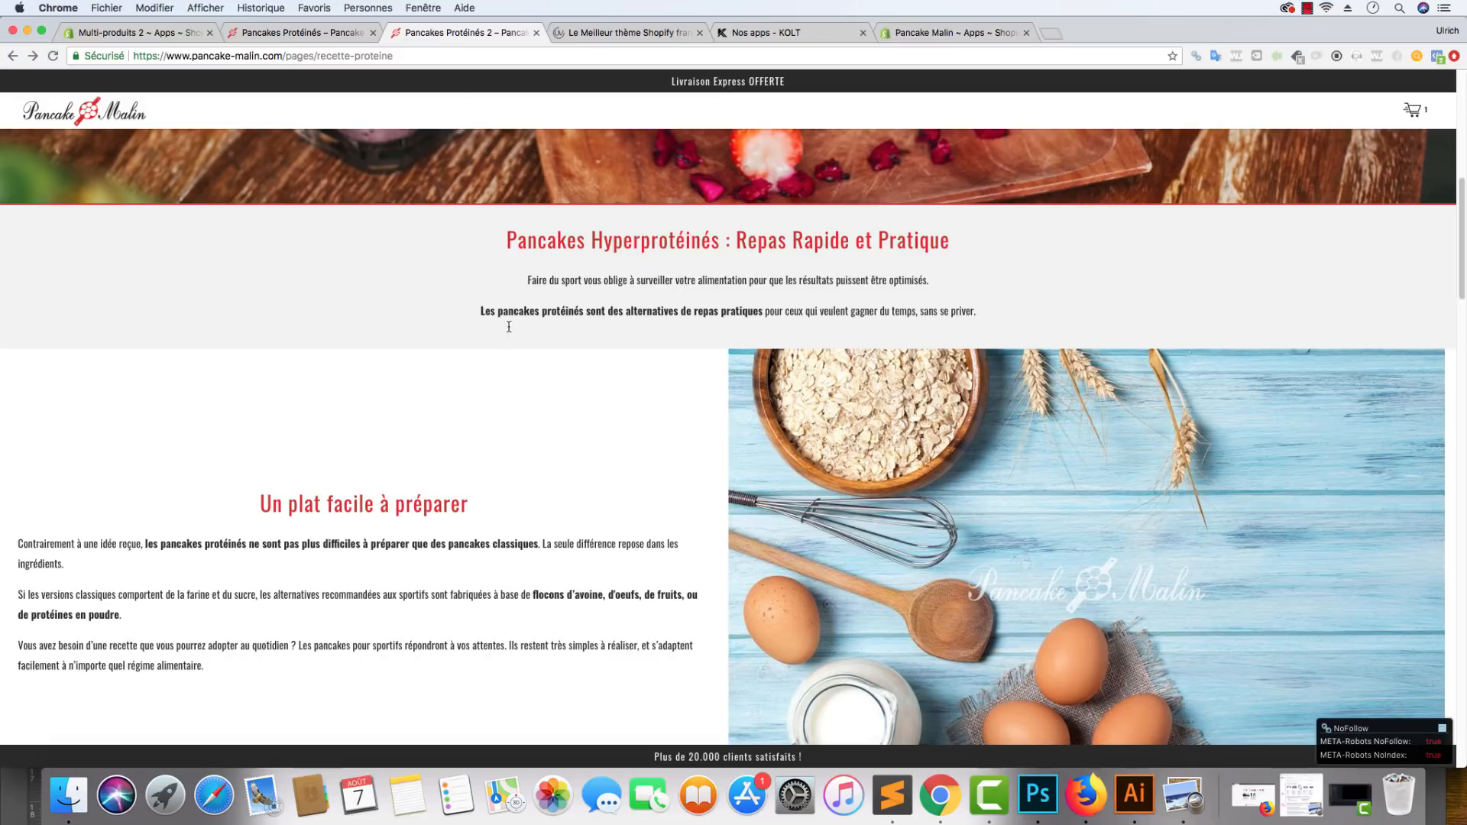
pyautogui.click(328, 33)
pyautogui.rightClick(327, 56)
pyautogui.press('super+c')
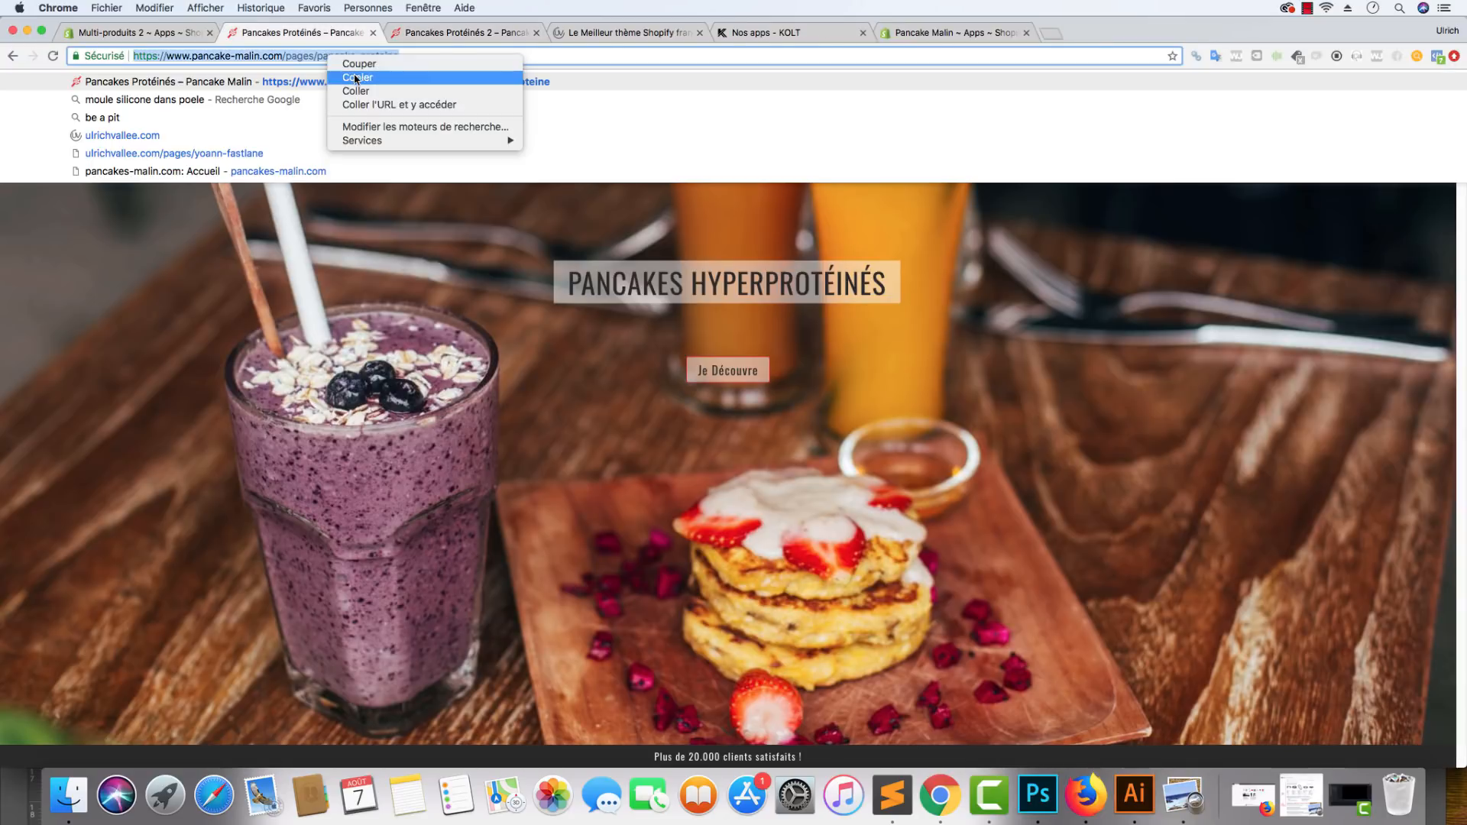
pyautogui.click(359, 77)
pyautogui.click(955, 32)
pyautogui.moveTo(831, 458); pyautogui.dragTo(466, 457)
pyautogui.press('super+v')
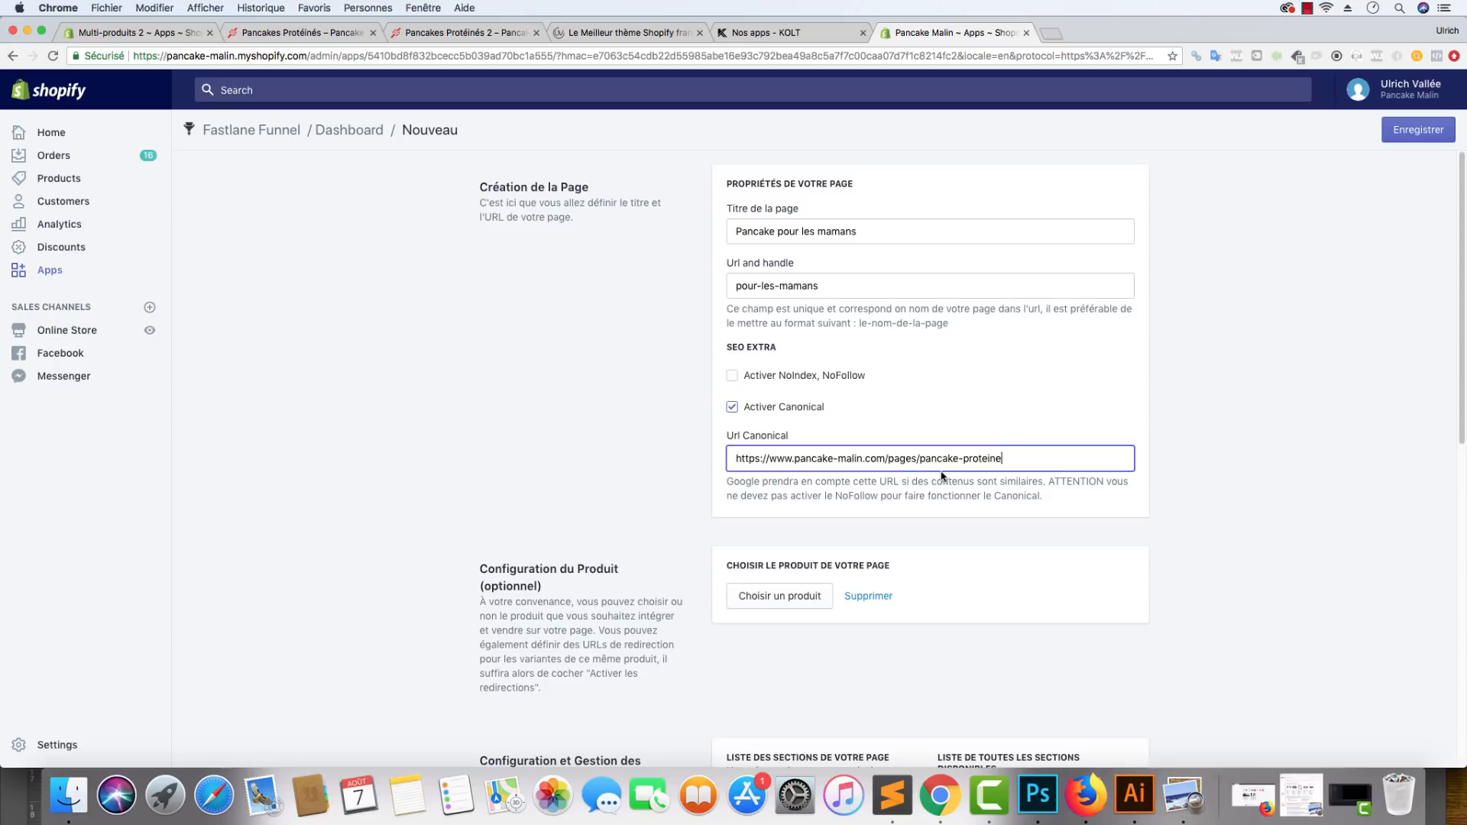
pyautogui.click(642, 458)
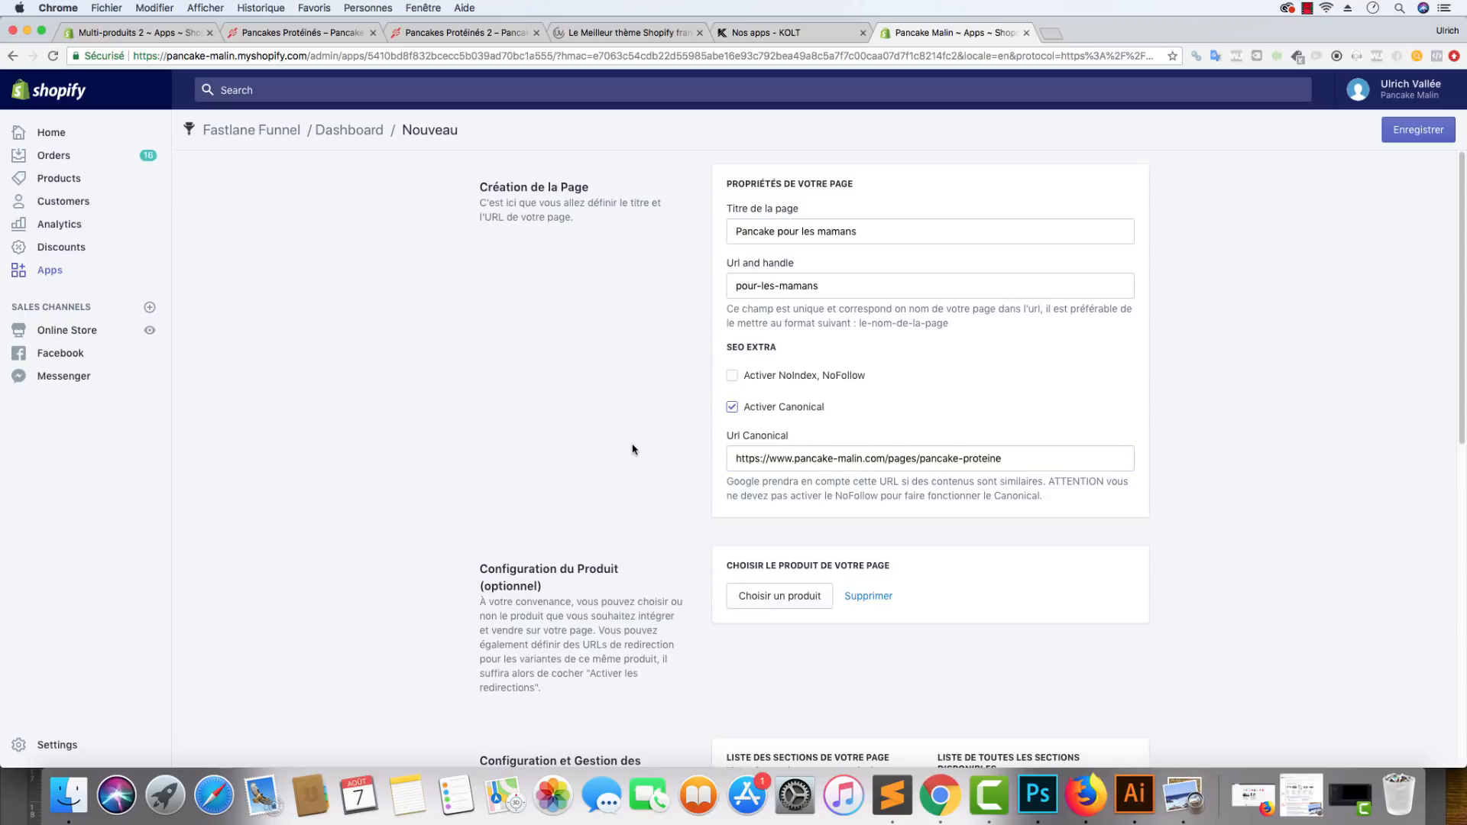
# Step: Disable the new page's Canonical option and clear its canonical URL
pyautogui.click(784, 409)
pyautogui.moveTo(1023, 457); pyautogui.dragTo(481, 457)
pyautogui.press('BackSpace')
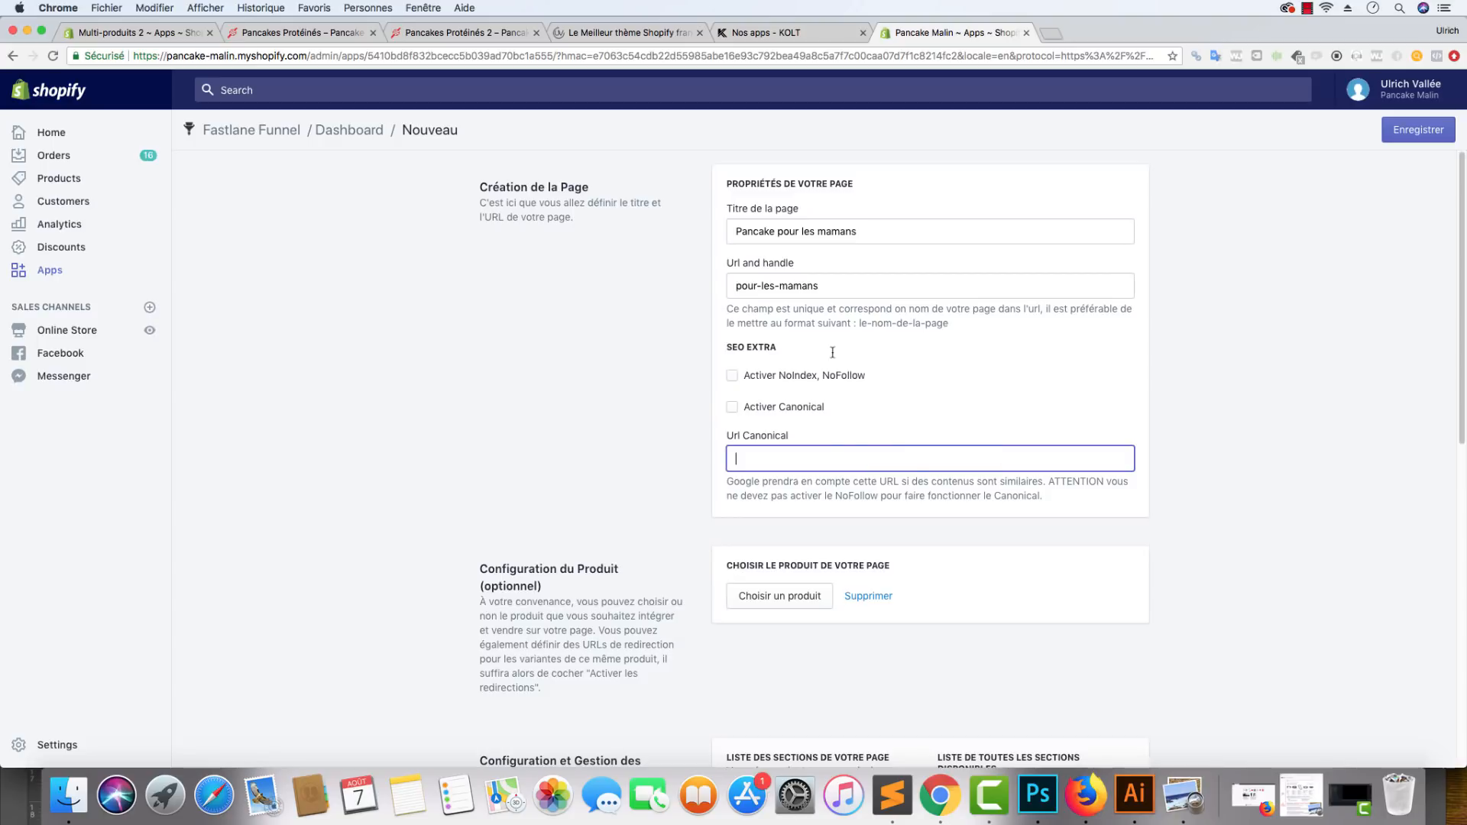
# Step: Assign MOULE PANCAKE MALIN as the new page's product
pyautogui.scroll(-3, 650, 512)
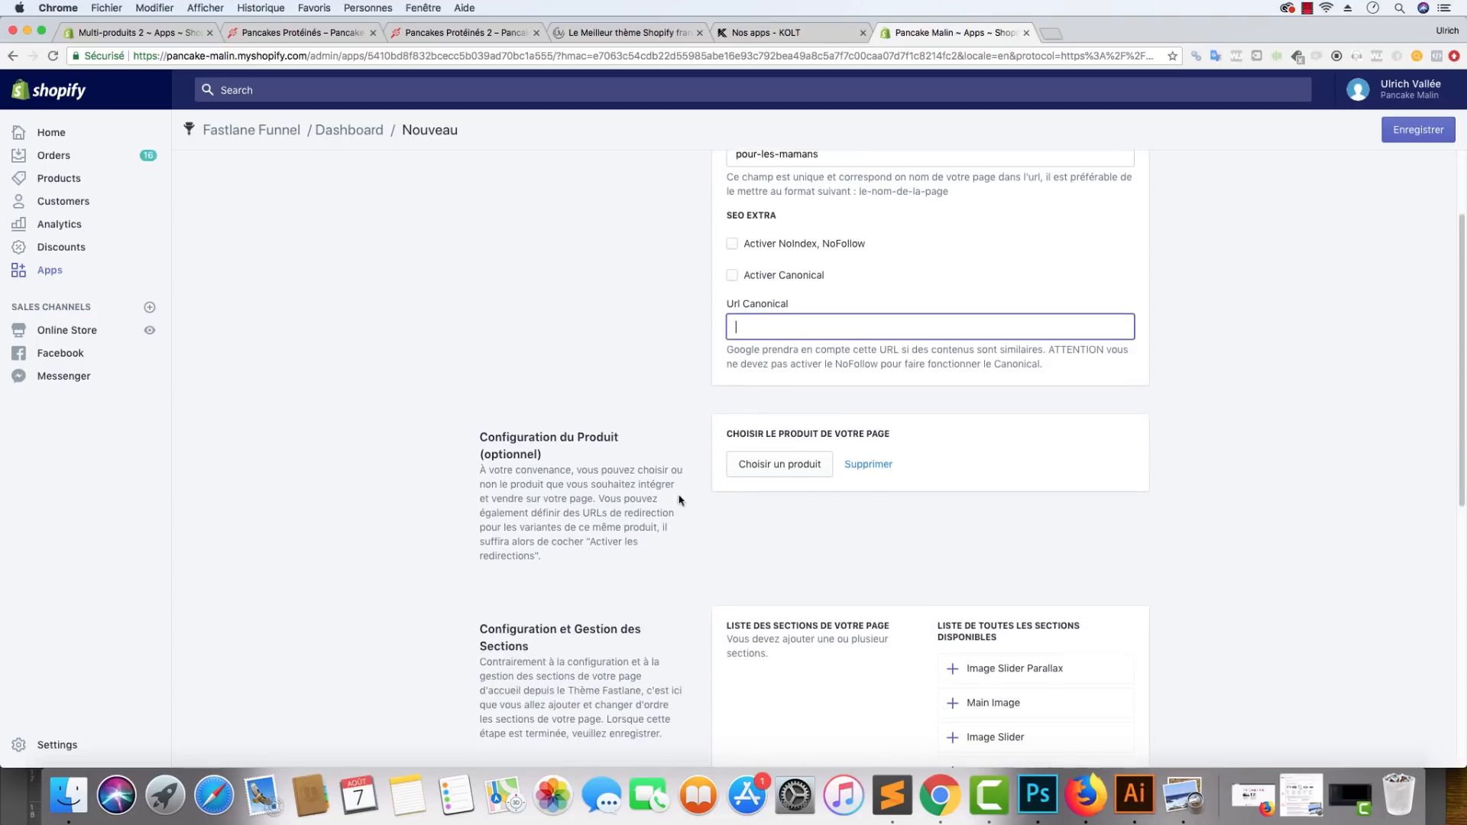
pyautogui.click(815, 474)
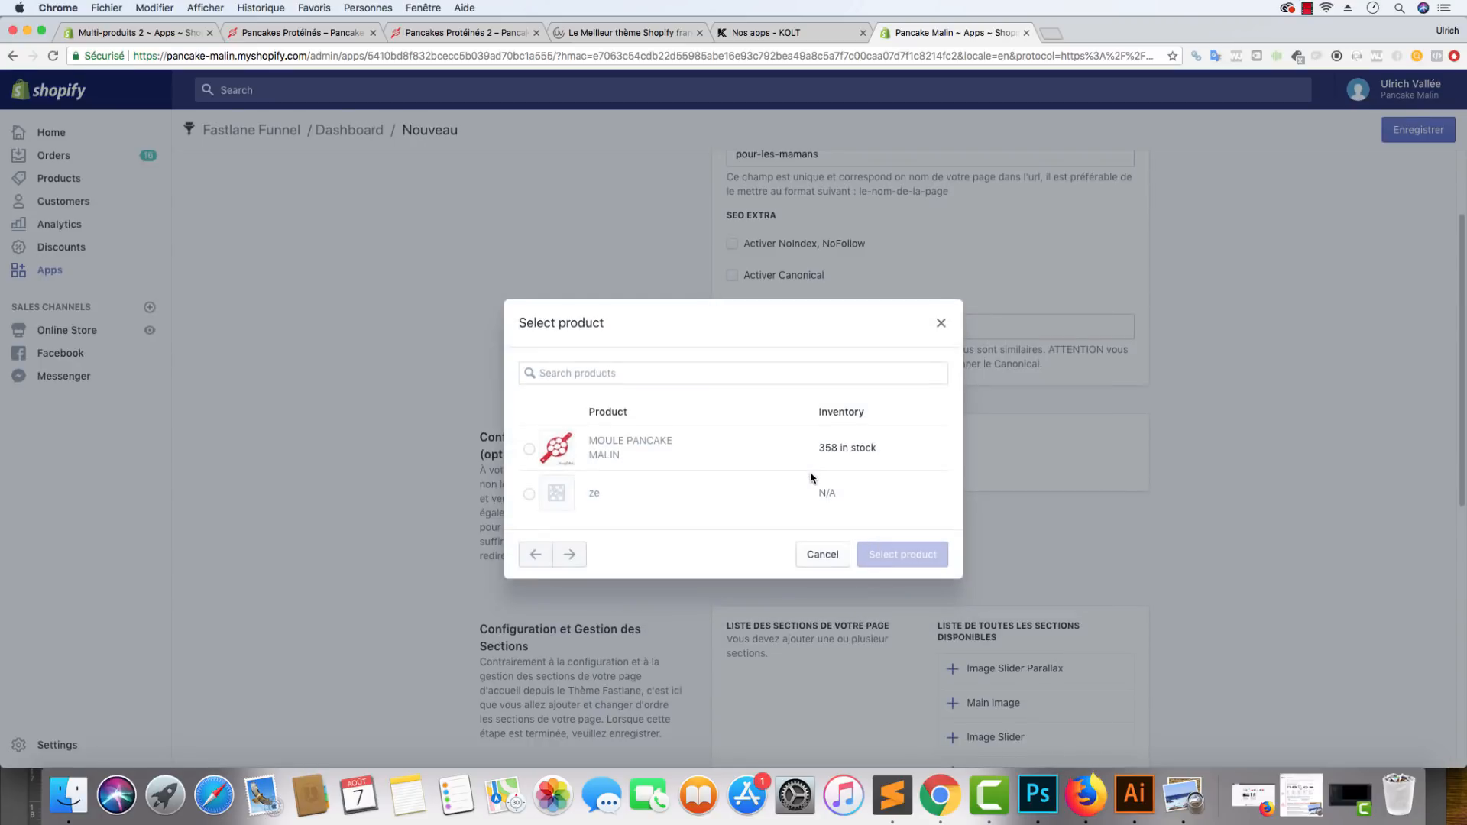
pyautogui.click(630, 443)
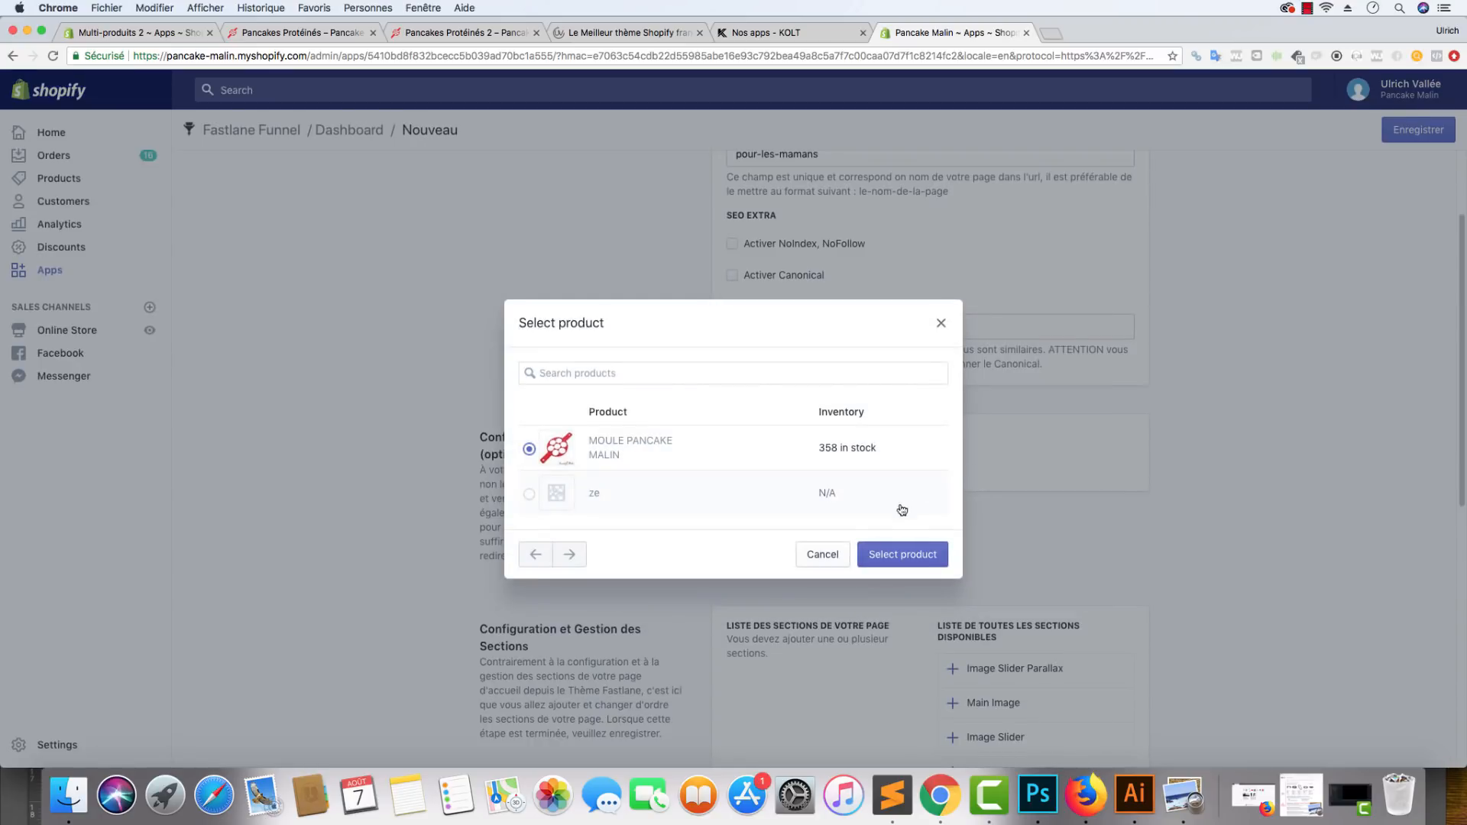
pyautogui.click(913, 554)
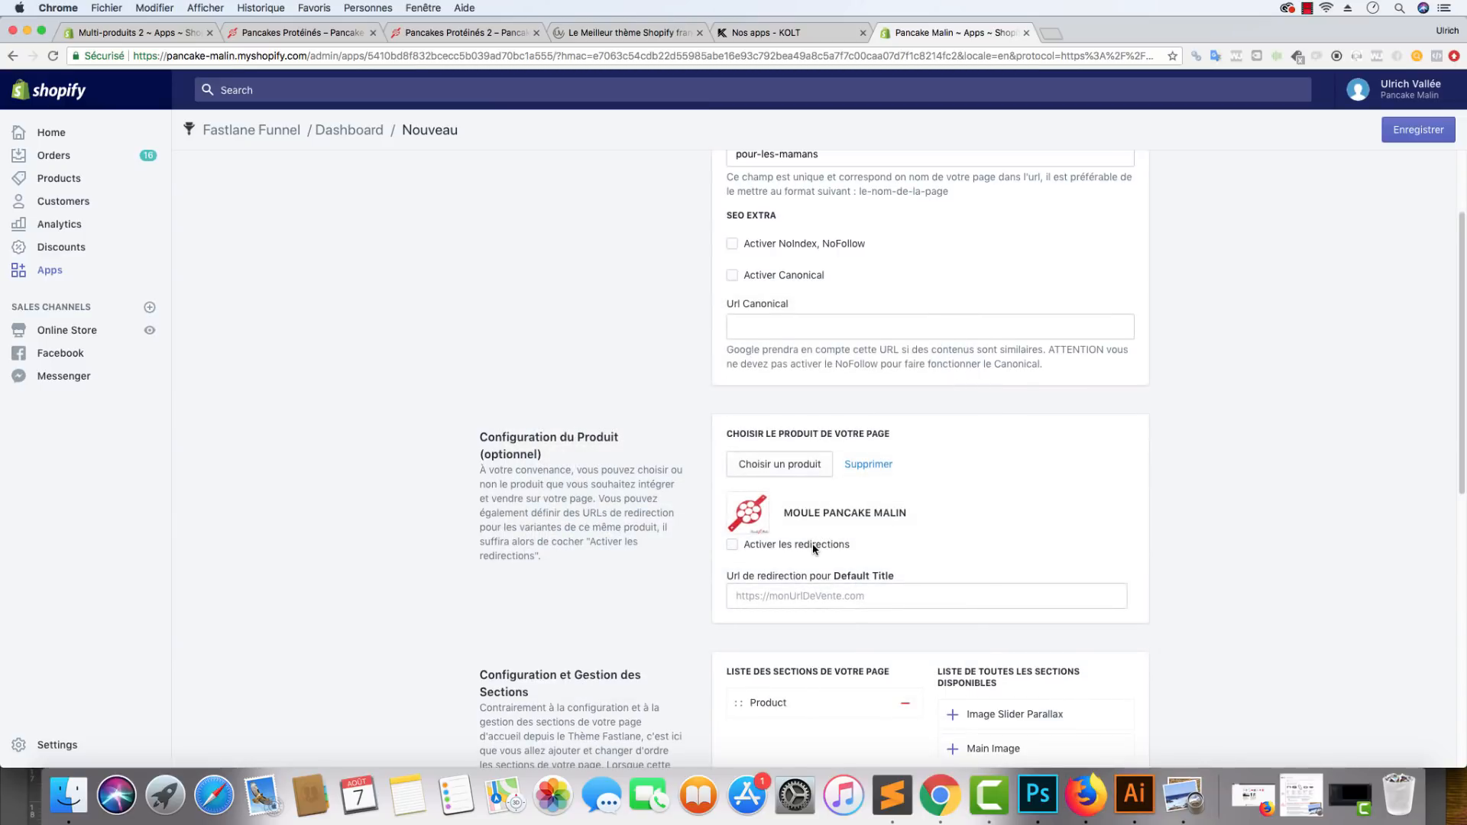
# Step: View the Fastlane theme sales page's product offer and KOLT's page of Shopify apps
pyautogui.click(611, 32)
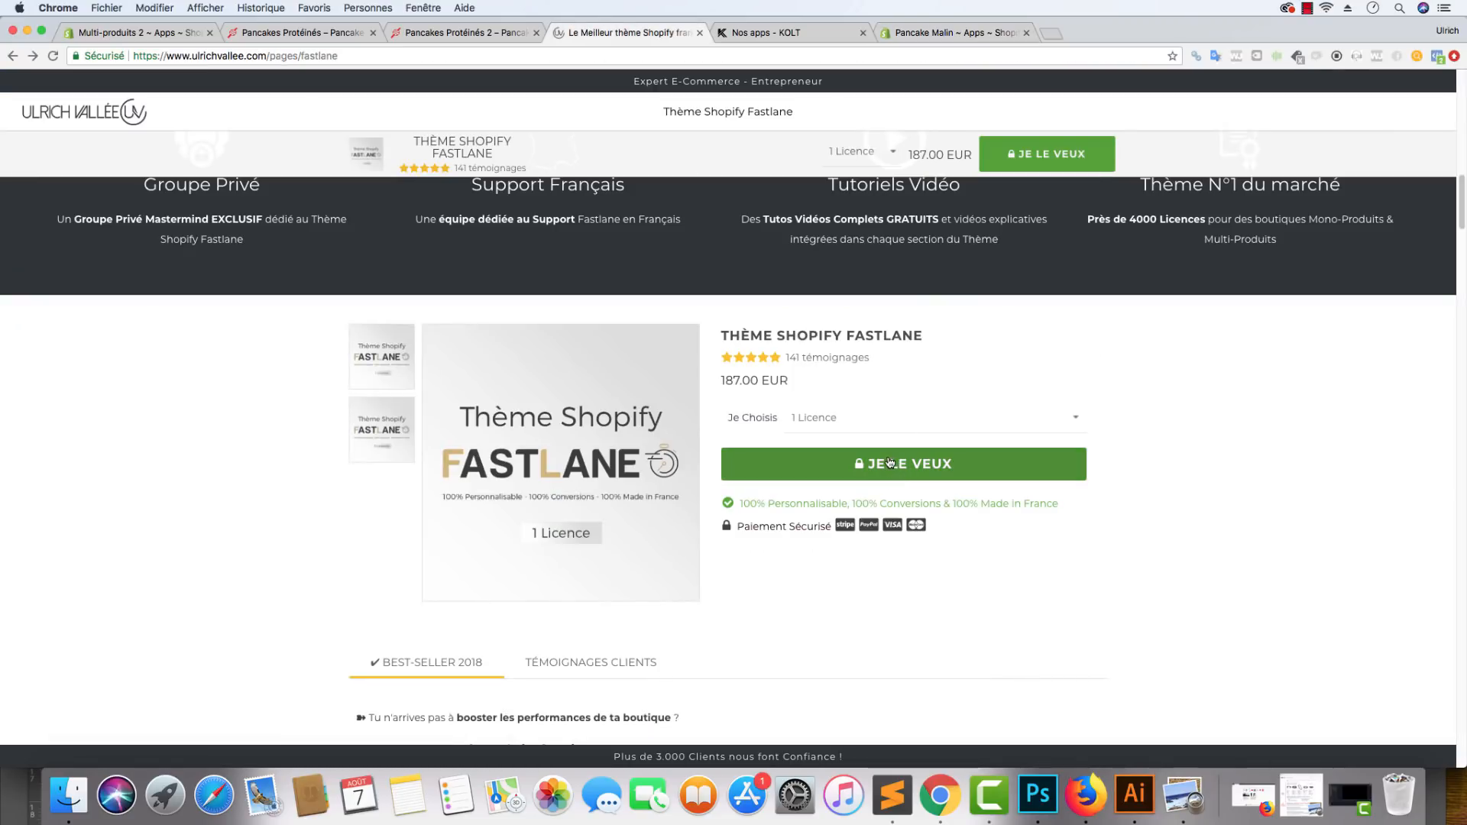
pyautogui.click(720, 35)
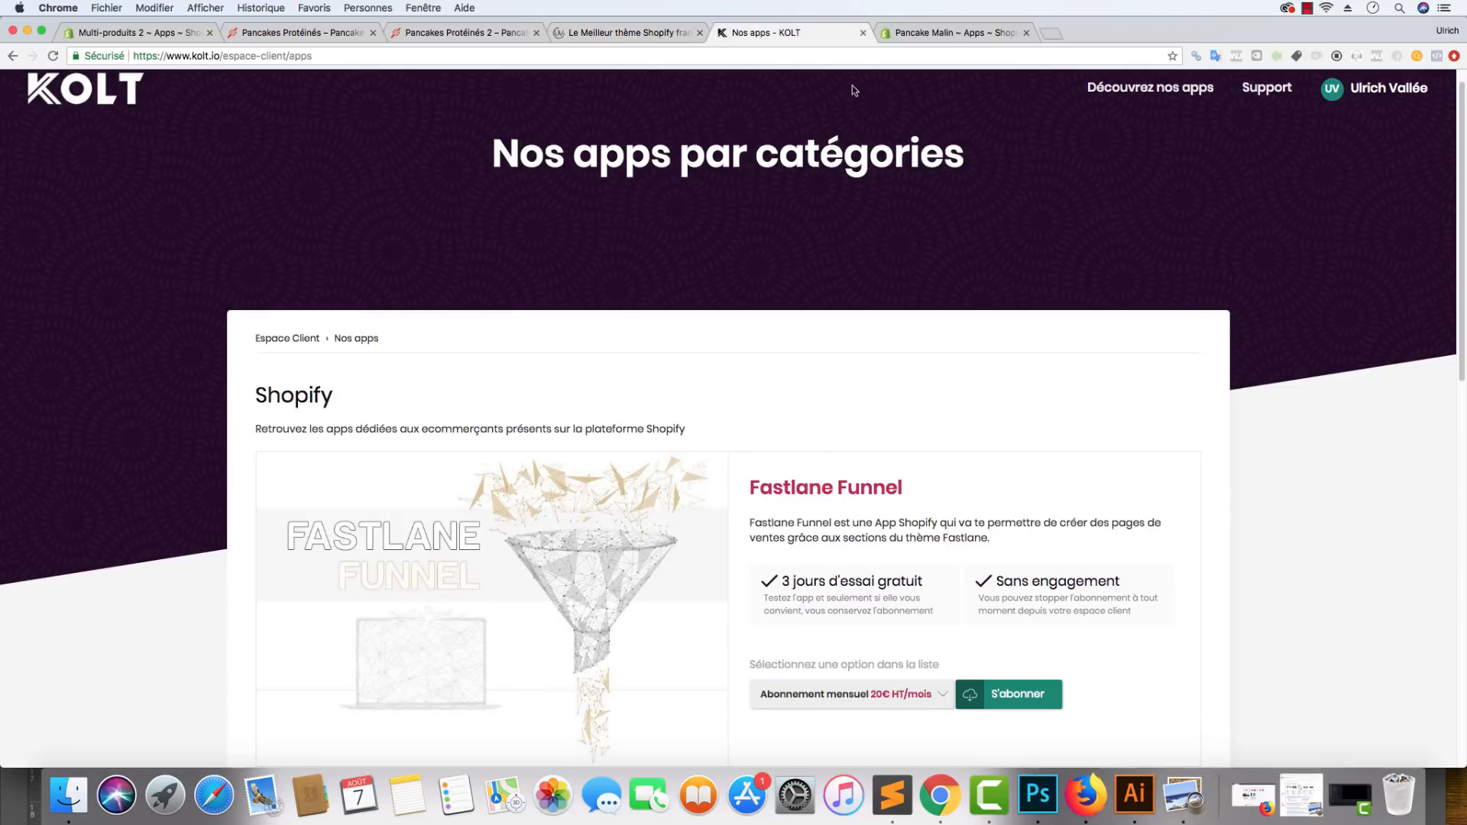
# Step: Return to the new page's settings and toggle the product's redirections option on and off
pyautogui.click(943, 32)
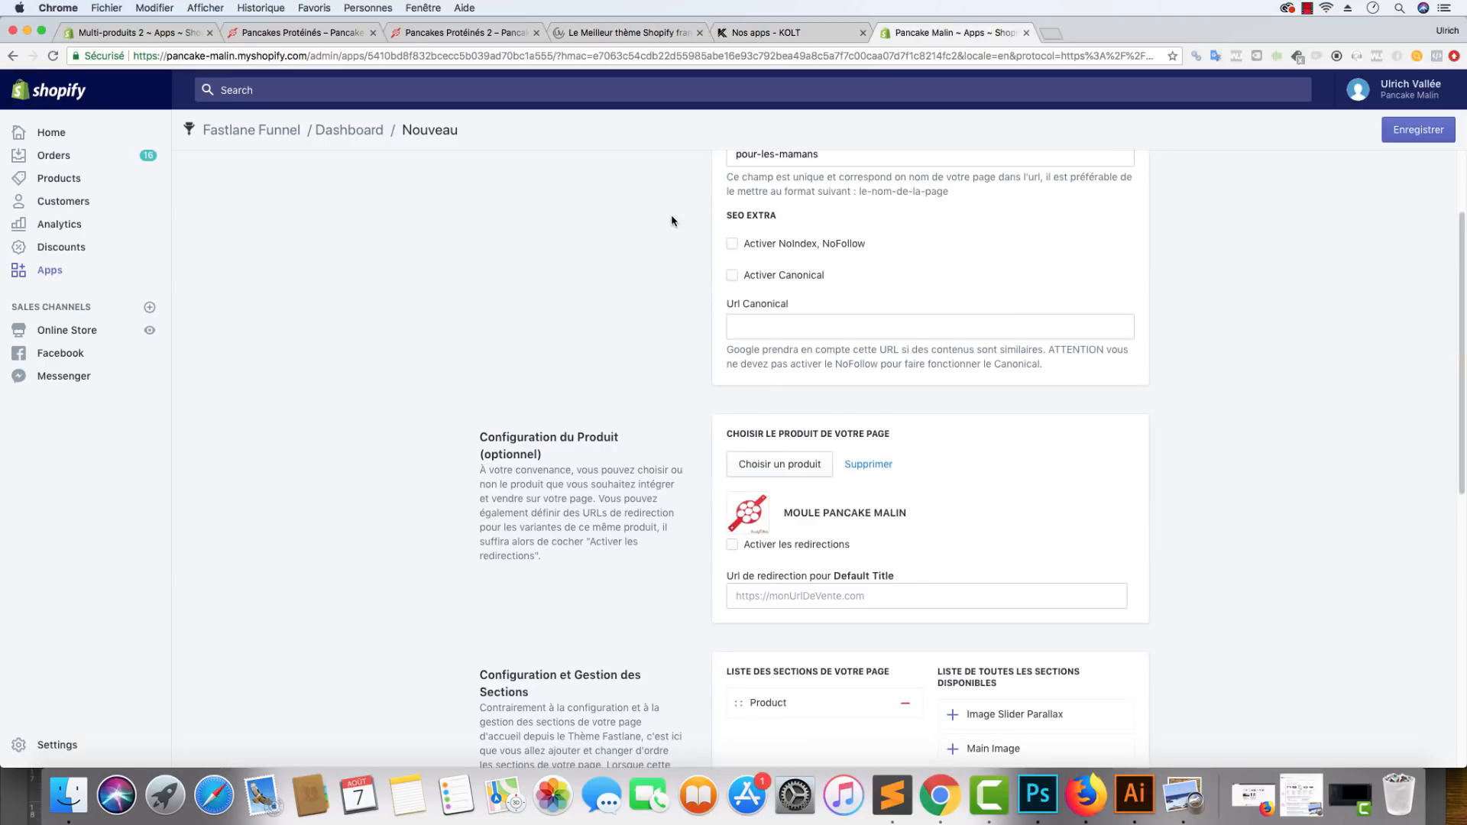
pyautogui.click(732, 544)
pyautogui.click(732, 544)
pyautogui.scroll(-1, 970, 523)
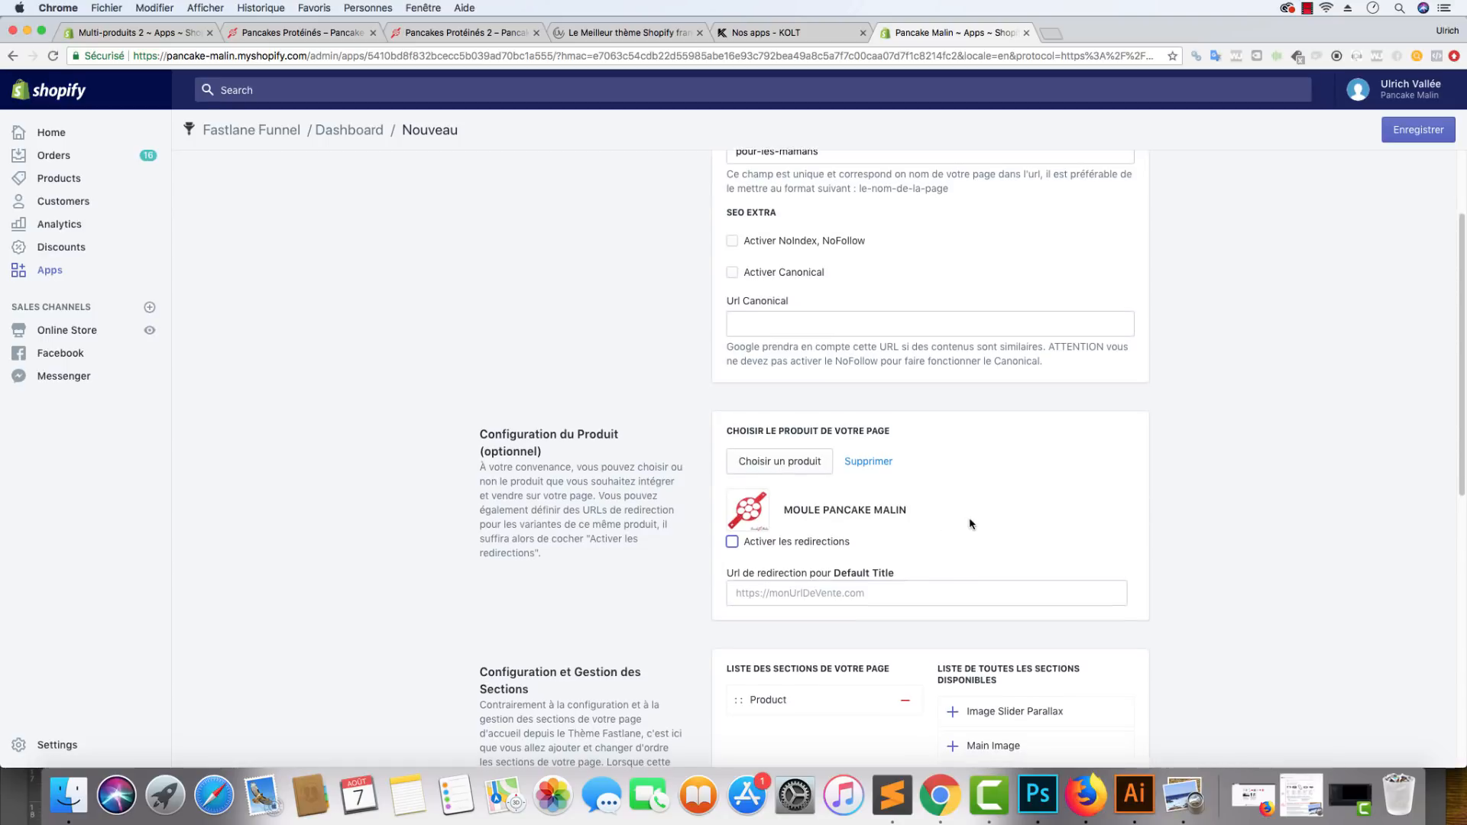
pyautogui.scroll(-2, 970, 522)
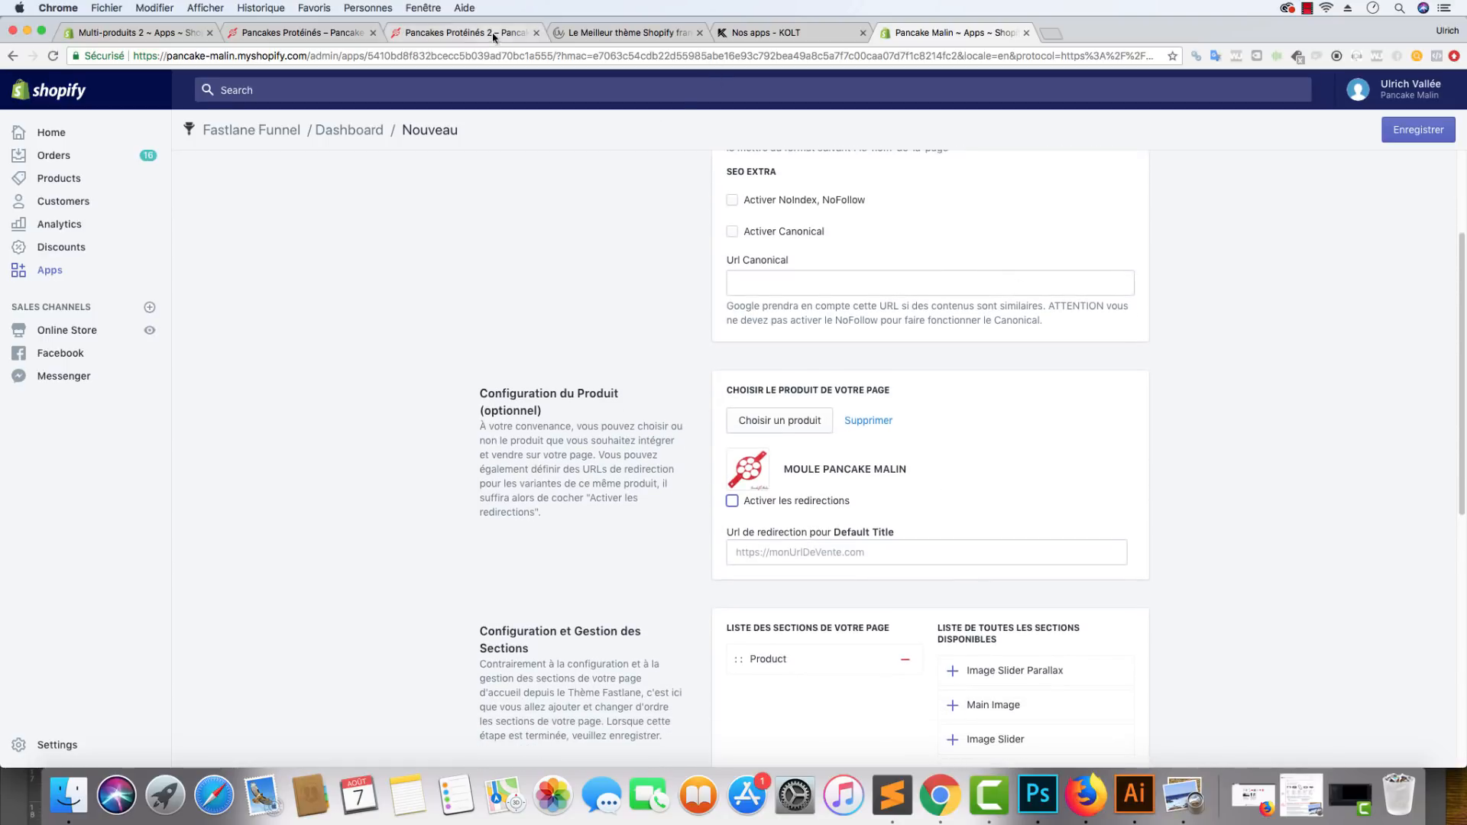
# Step: View the content of the pancake-proteine page, then return to the new page's section configuration
pyautogui.click(321, 32)
pyautogui.scroll(-15, 468, 249)
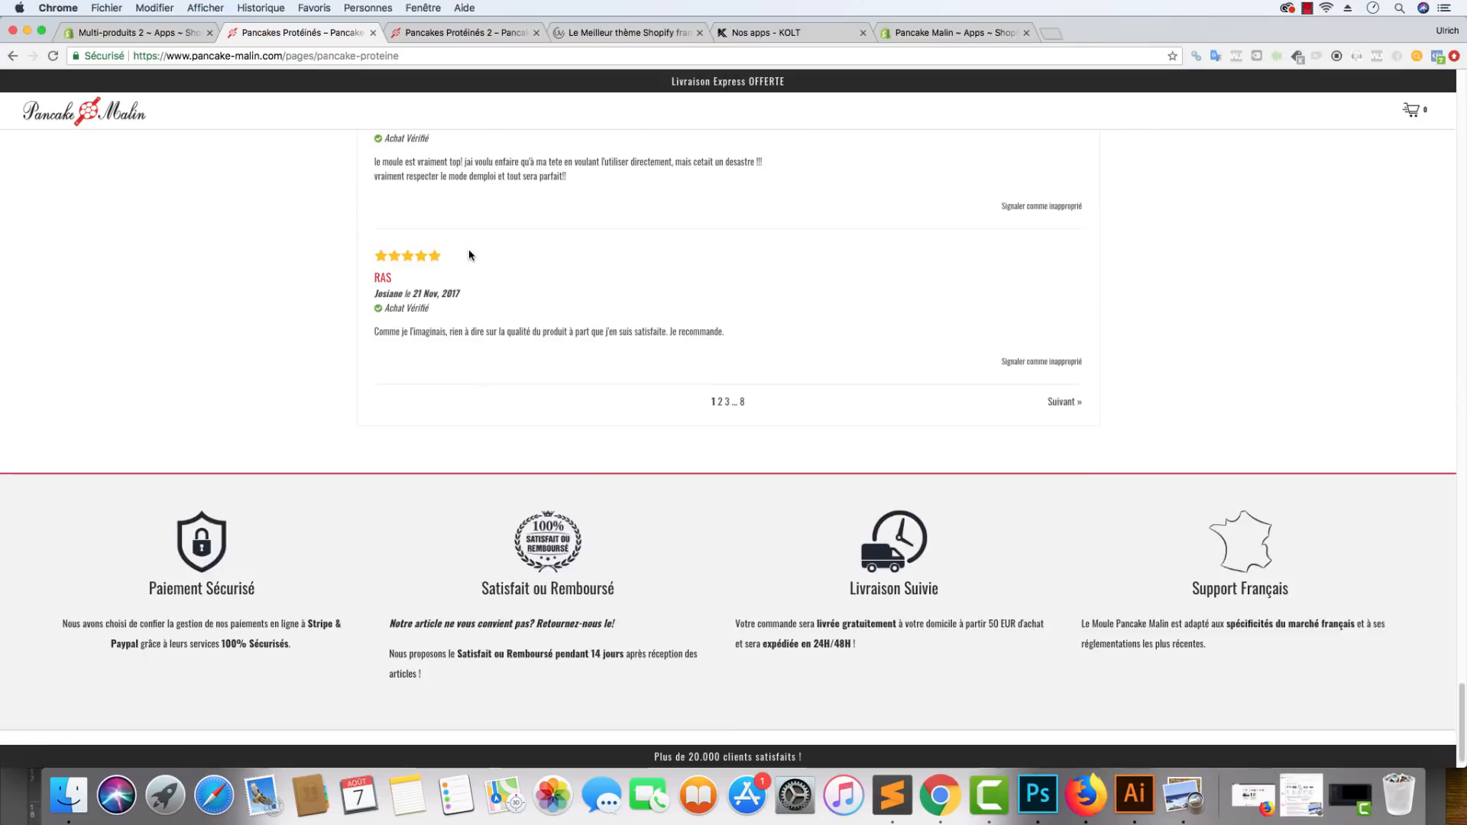
pyautogui.scroll(20, 470, 255)
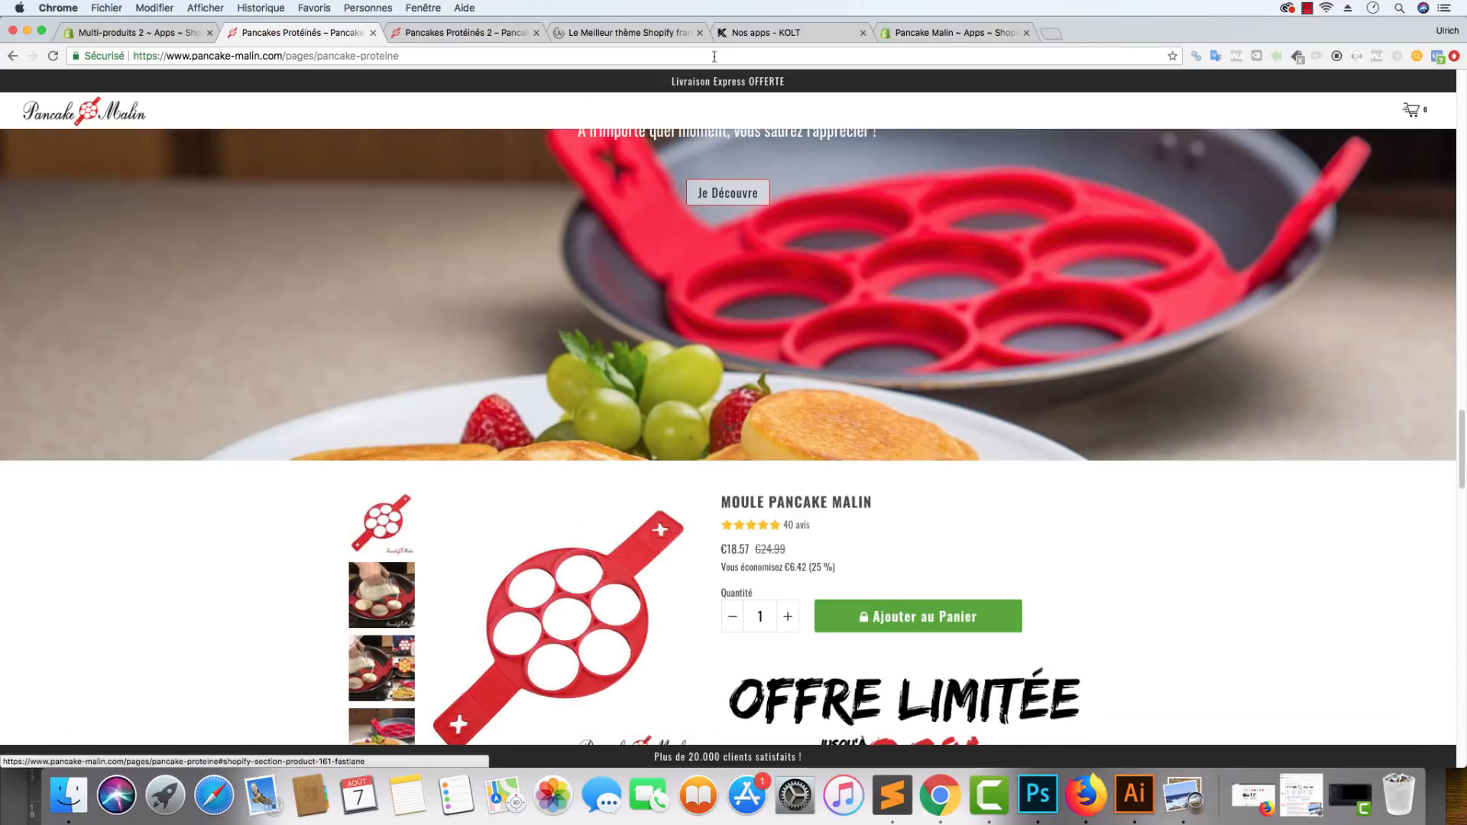
pyautogui.click(635, 32)
pyautogui.click(920, 32)
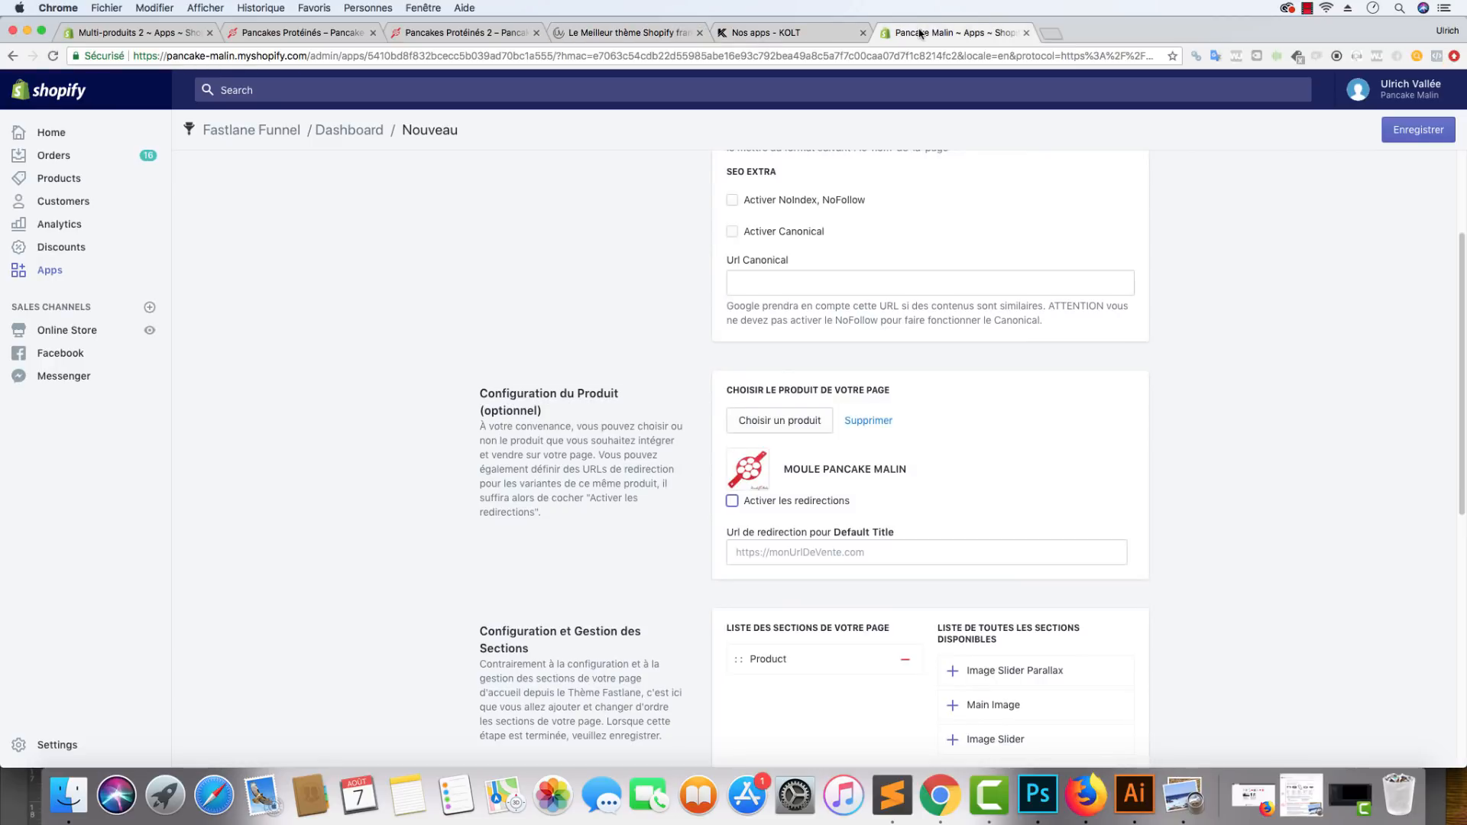
pyautogui.scroll(-5, 1139, 252)
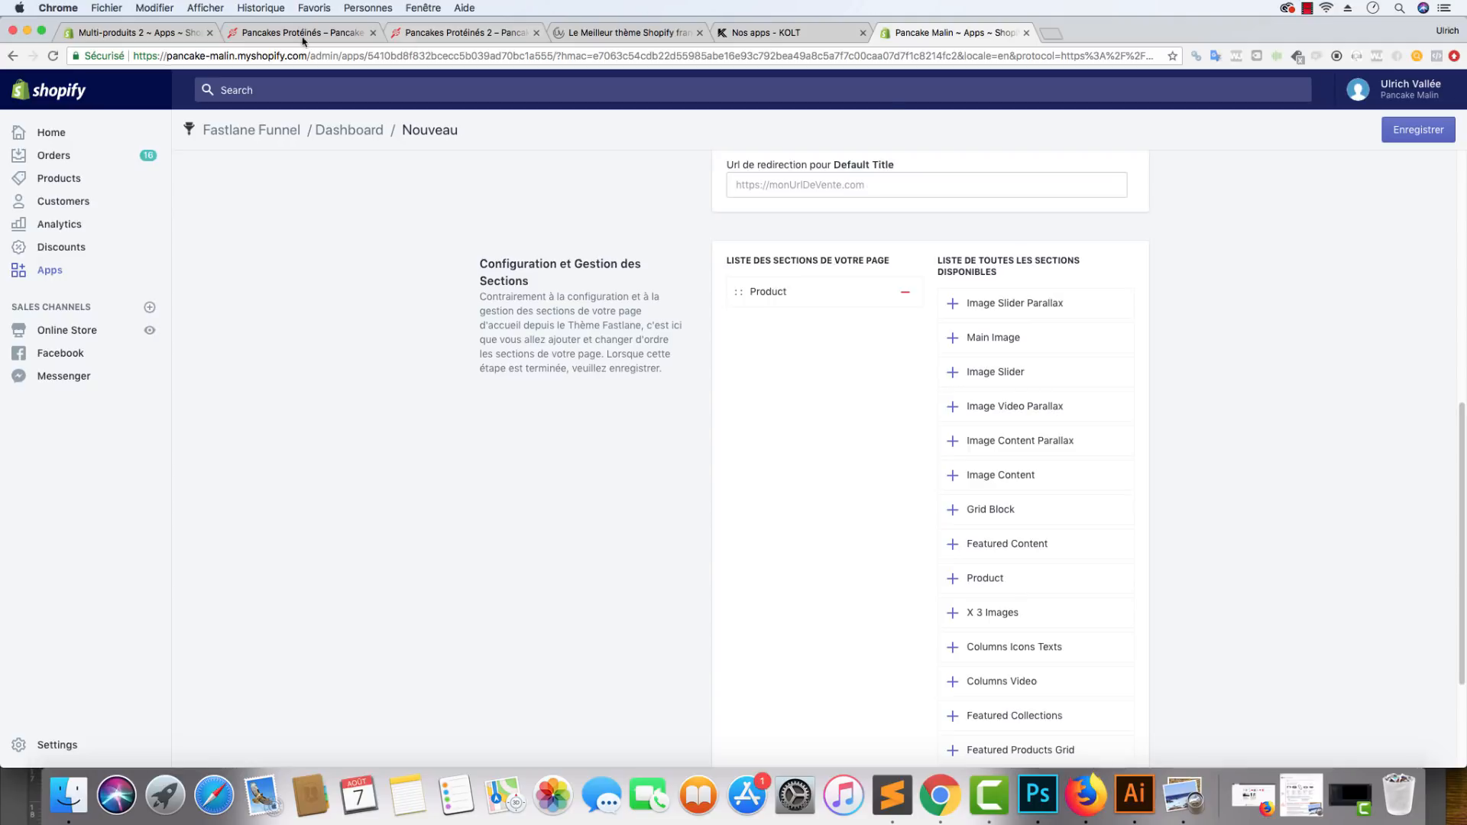
# Step: Open the theme customizer of the Multi-produits 2 store to view its home page sections
pyautogui.click(197, 29)
pyautogui.click(66, 326)
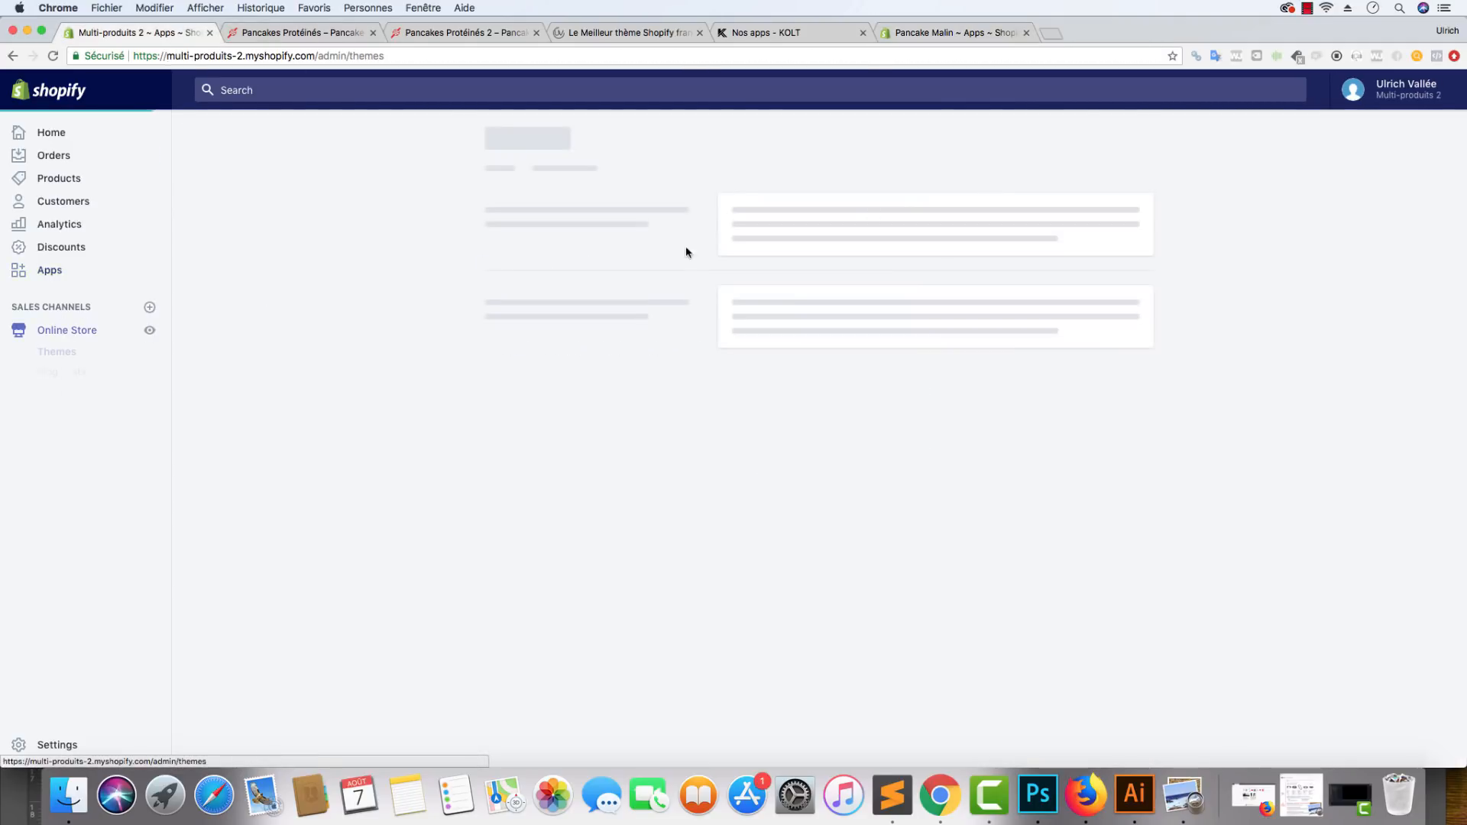
pyautogui.click(1100, 236)
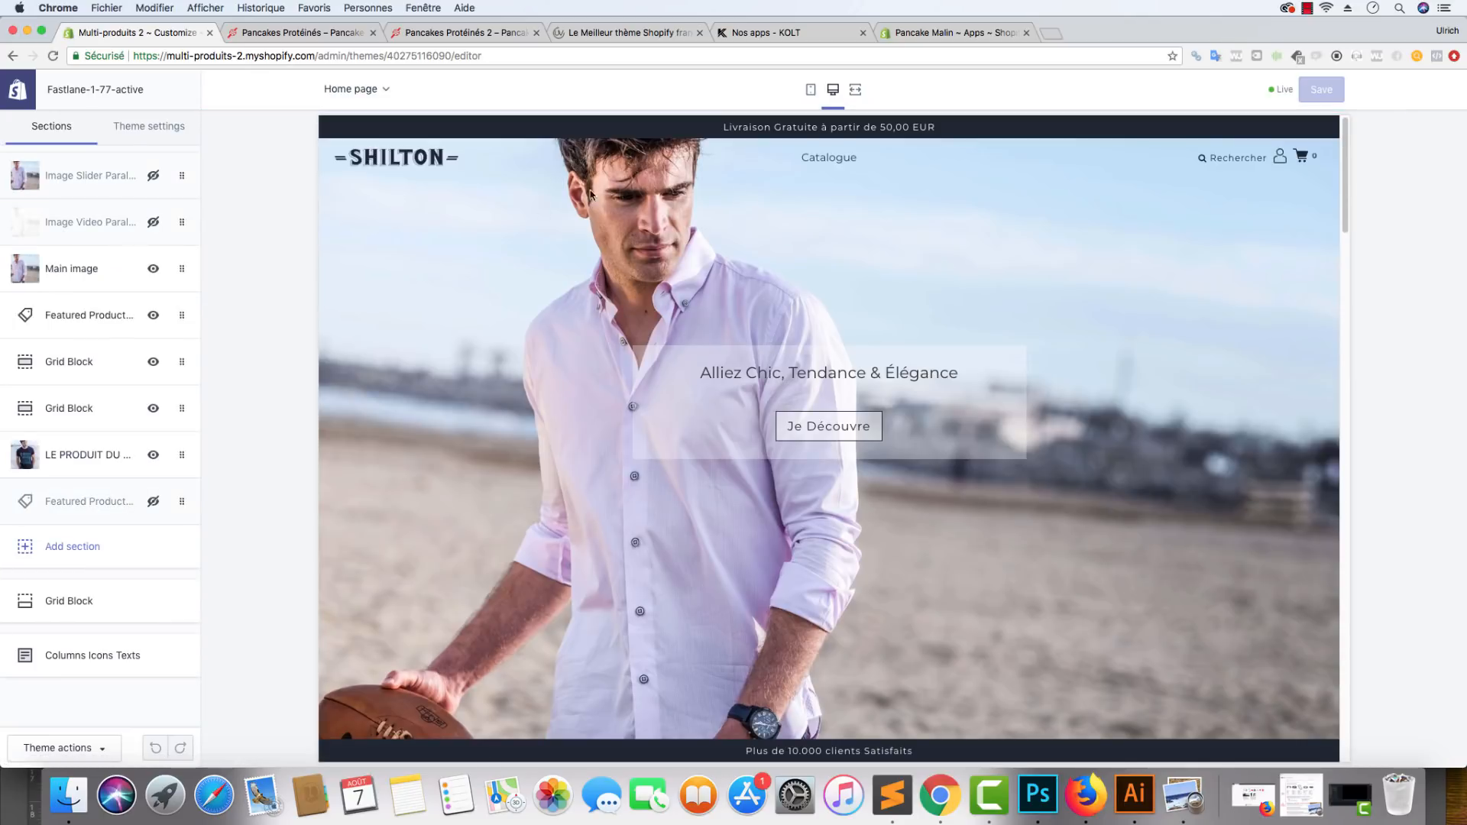
# Step: Add an Image Slider Parallax section to the new page and place it above the Product section
pyautogui.click(926, 34)
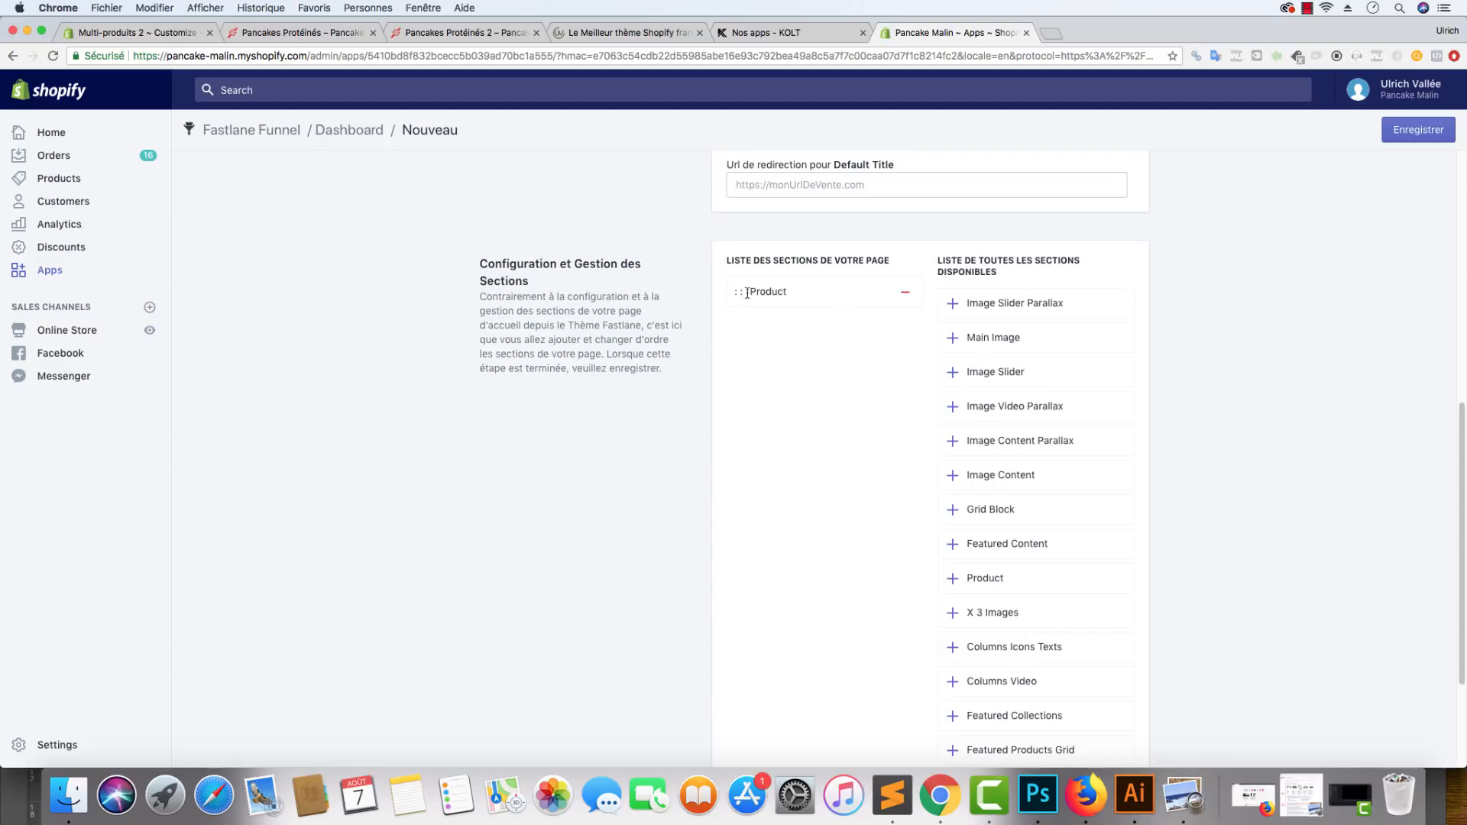
pyautogui.scroll(3, 768, 326)
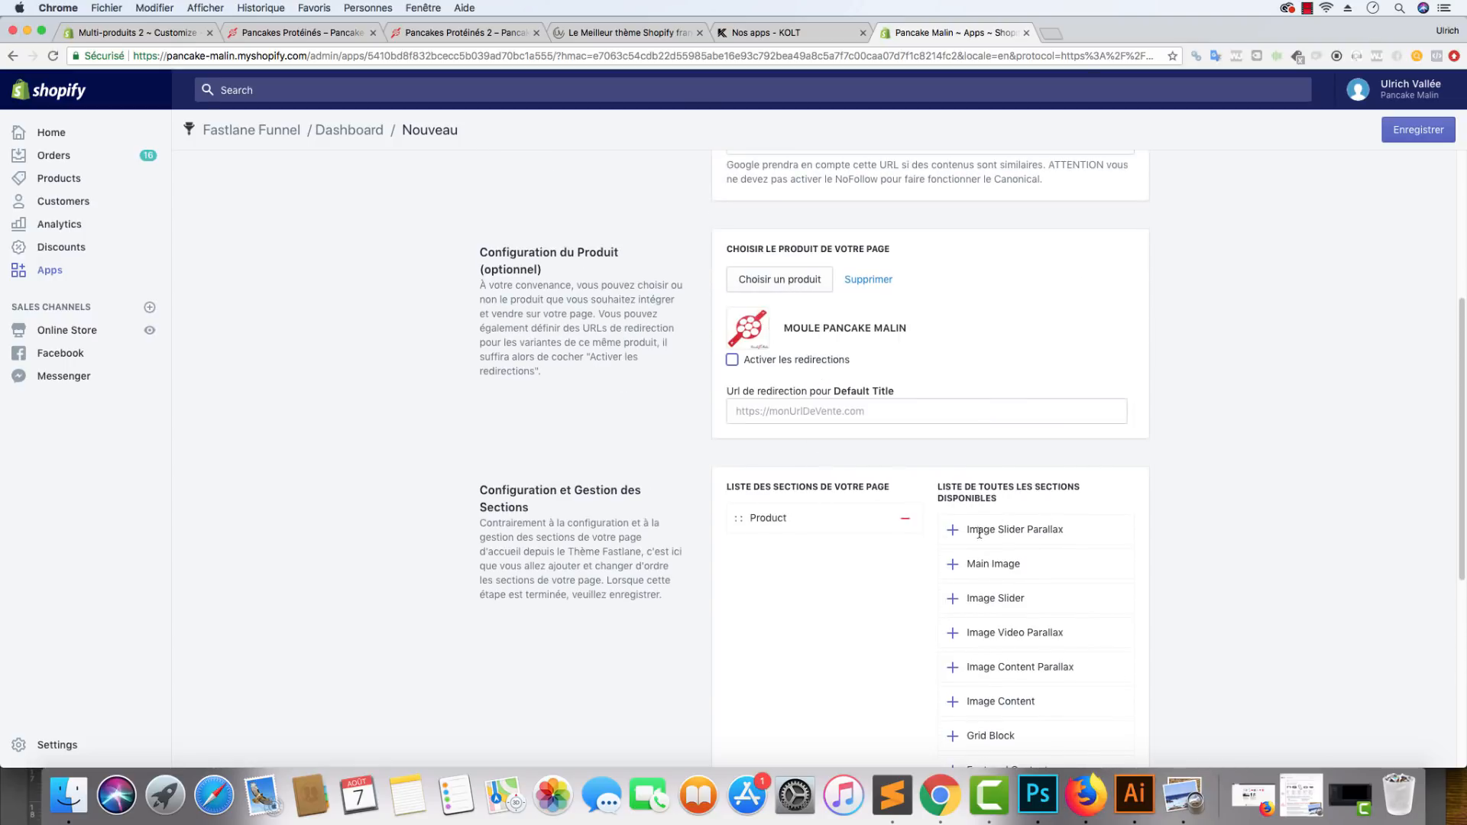
pyautogui.click(952, 530)
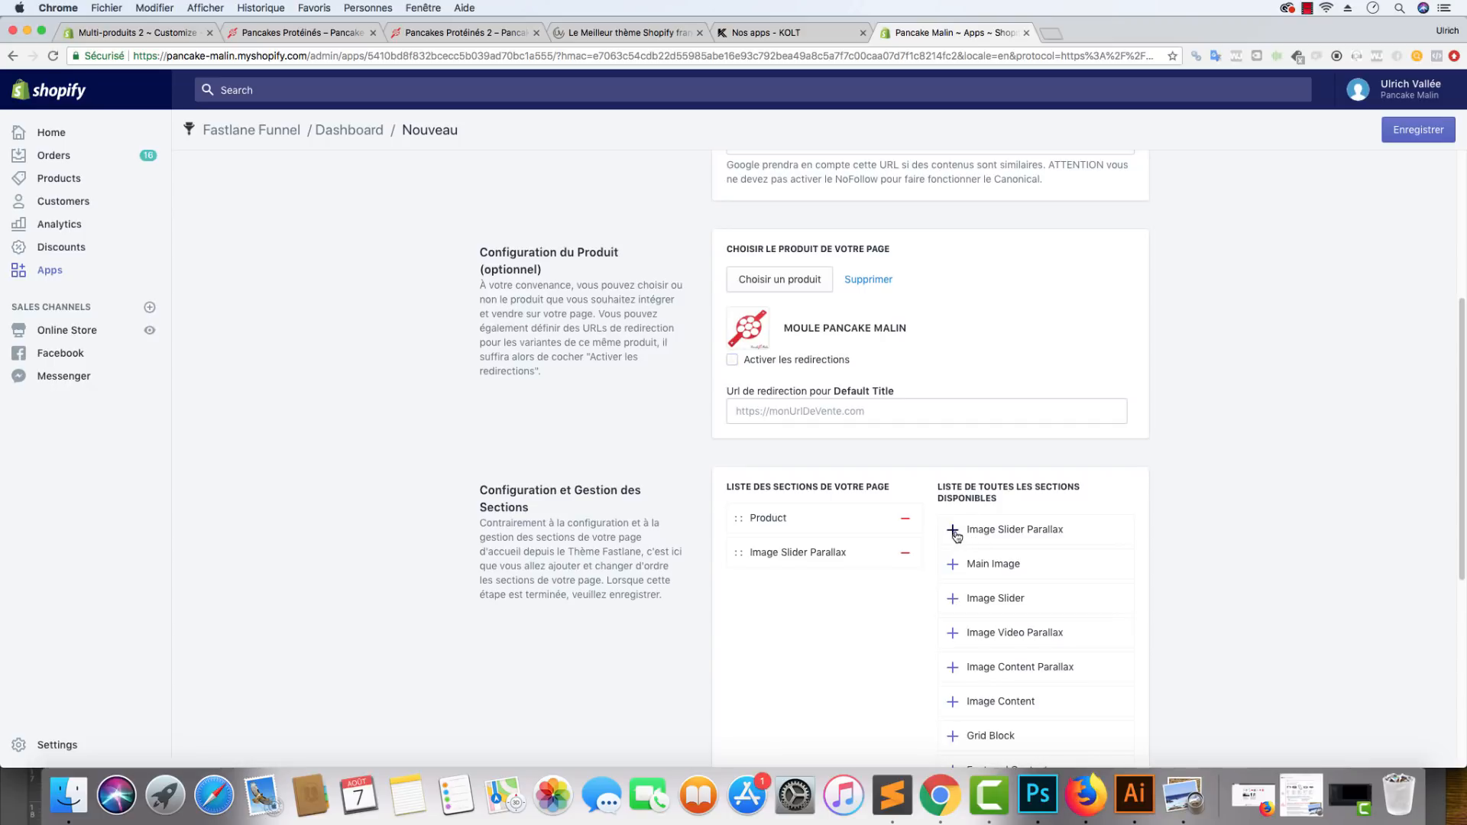
pyautogui.moveTo(738, 555); pyautogui.dragTo(739, 518)
# Step: Compare the Multi-produits 2 home page's section list and preview with the new page's section list
pyautogui.click(145, 32)
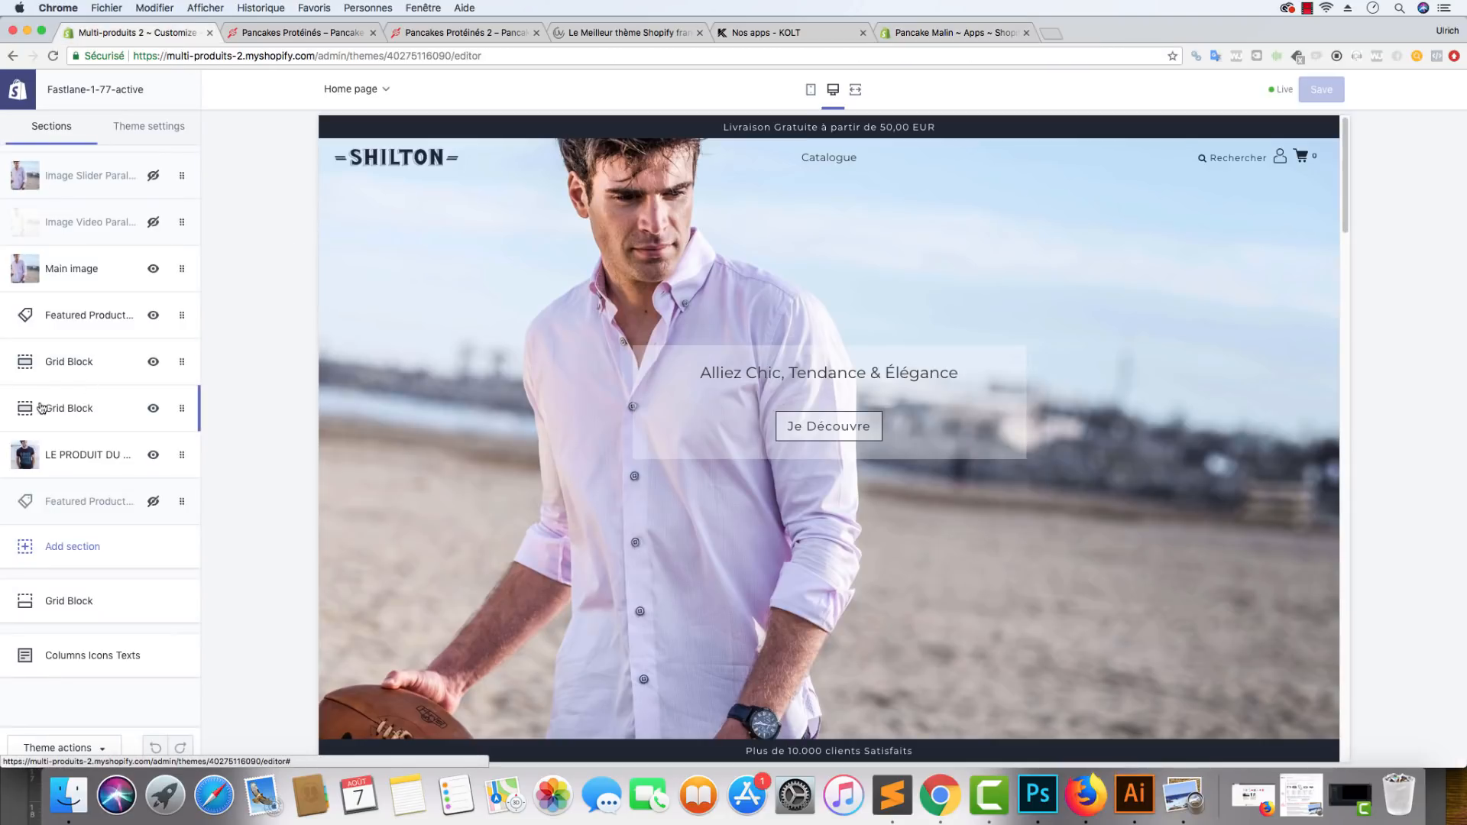
pyautogui.moveTo(77, 412); pyautogui.dragTo(107, 416)
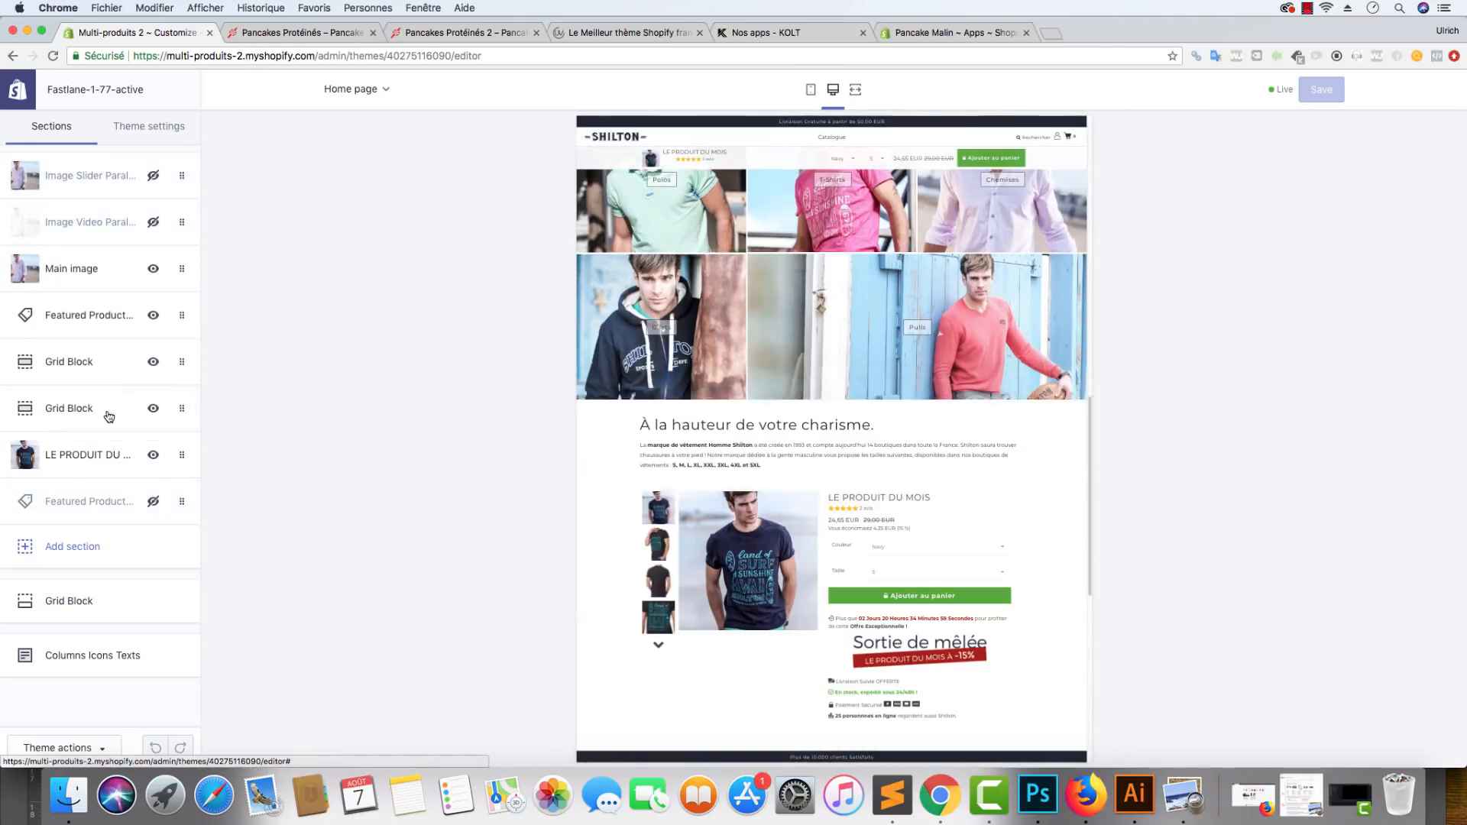
pyautogui.click(920, 37)
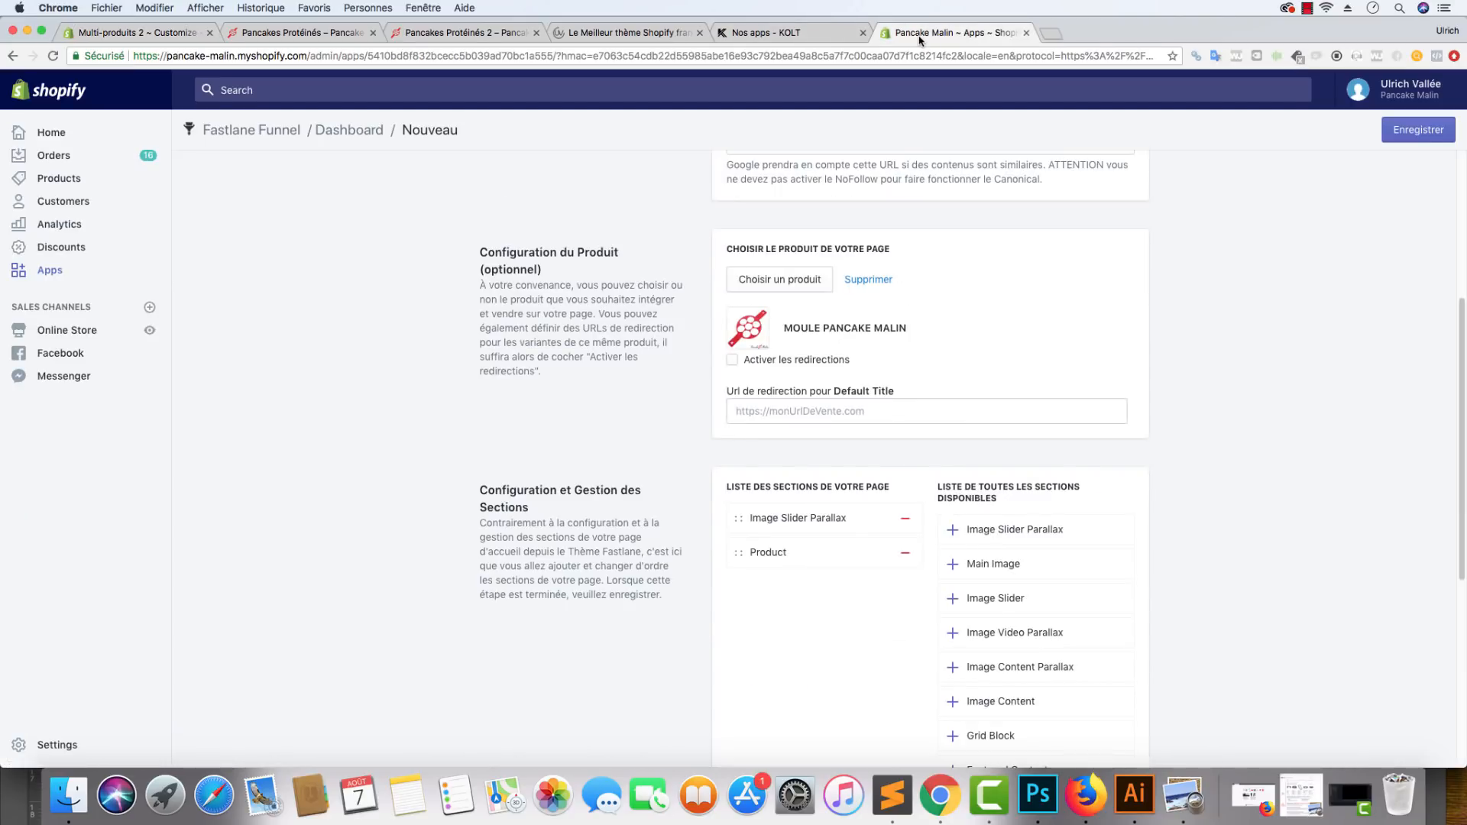
pyautogui.click(115, 32)
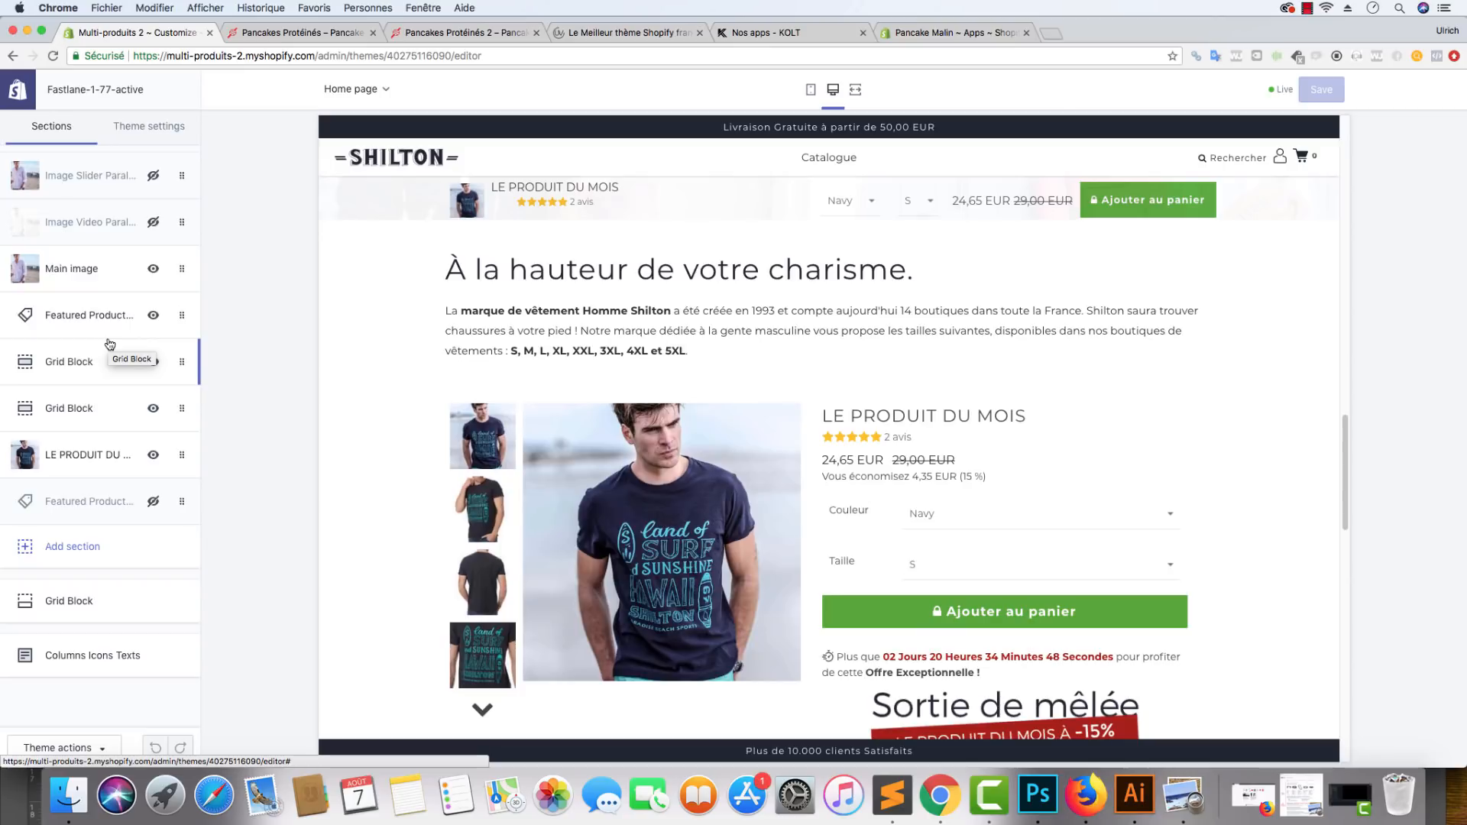
# Step: Add a Grid Block section between Image Slider Parallax and Product on the new page and save the page
pyautogui.click(922, 34)
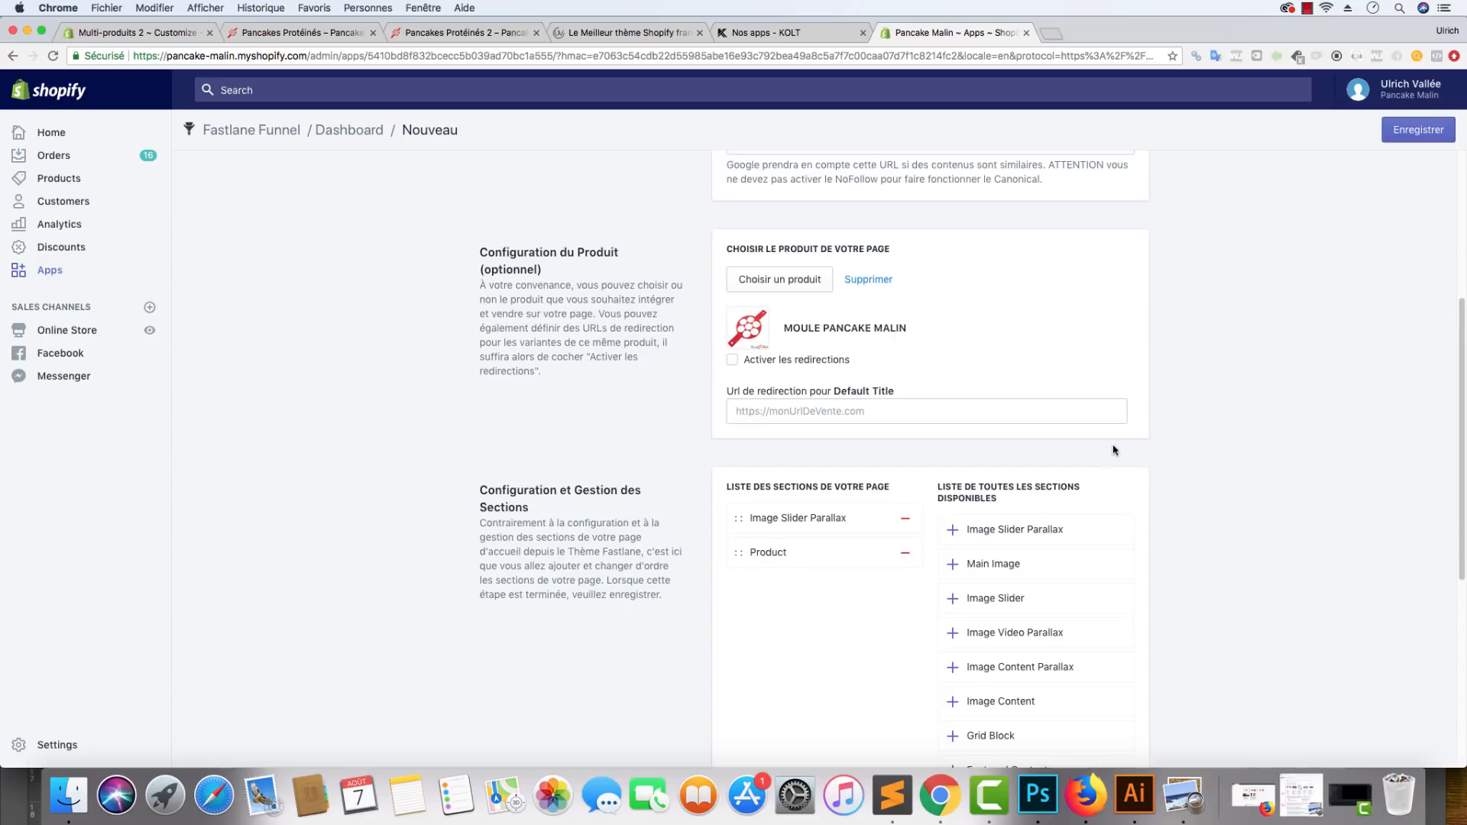
pyautogui.scroll(-1, 1125, 476)
pyautogui.scroll(-1, 1124, 477)
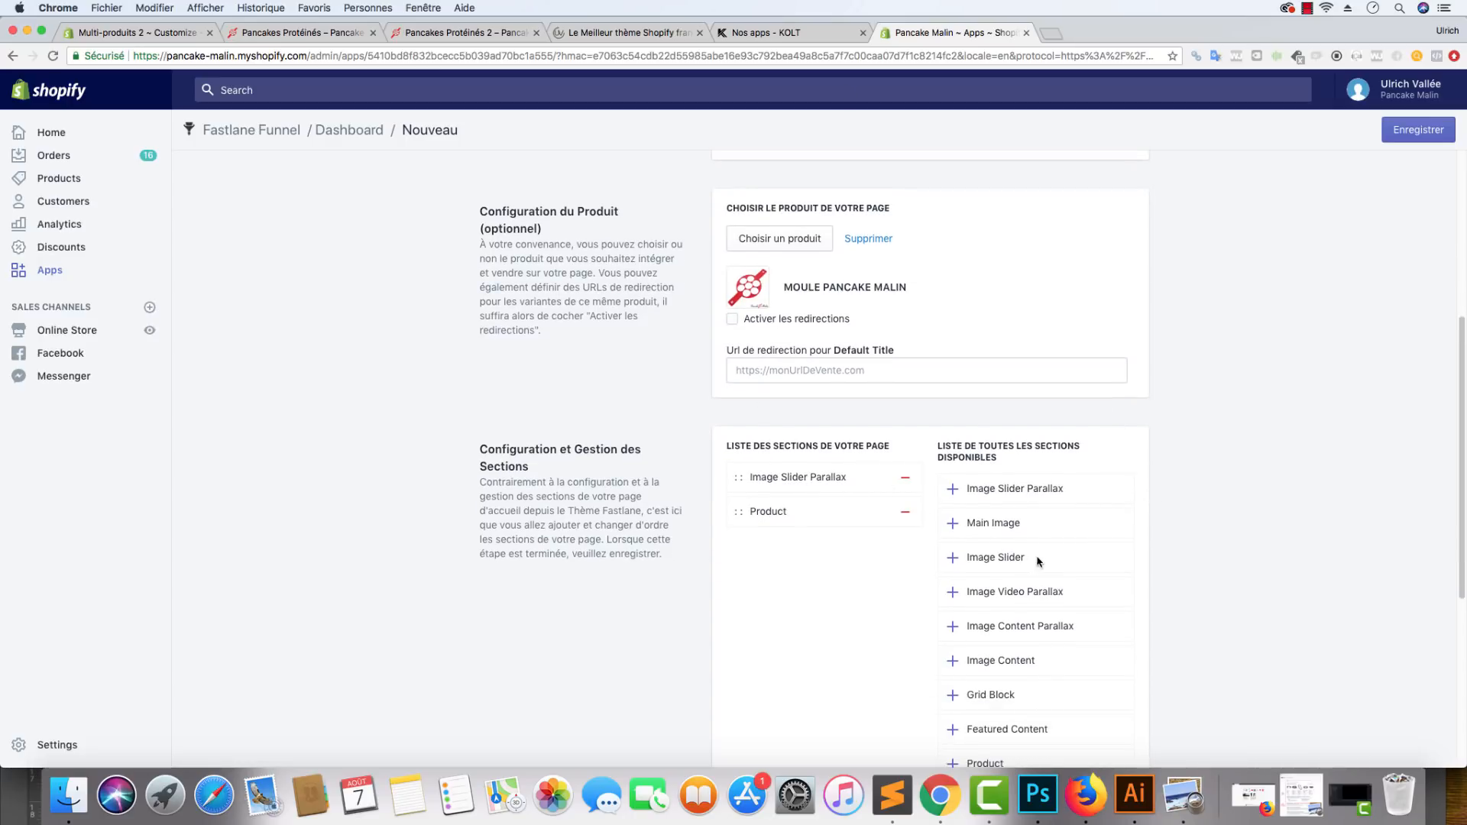
pyautogui.scroll(-1, 1041, 564)
pyautogui.scroll(-1, 1016, 657)
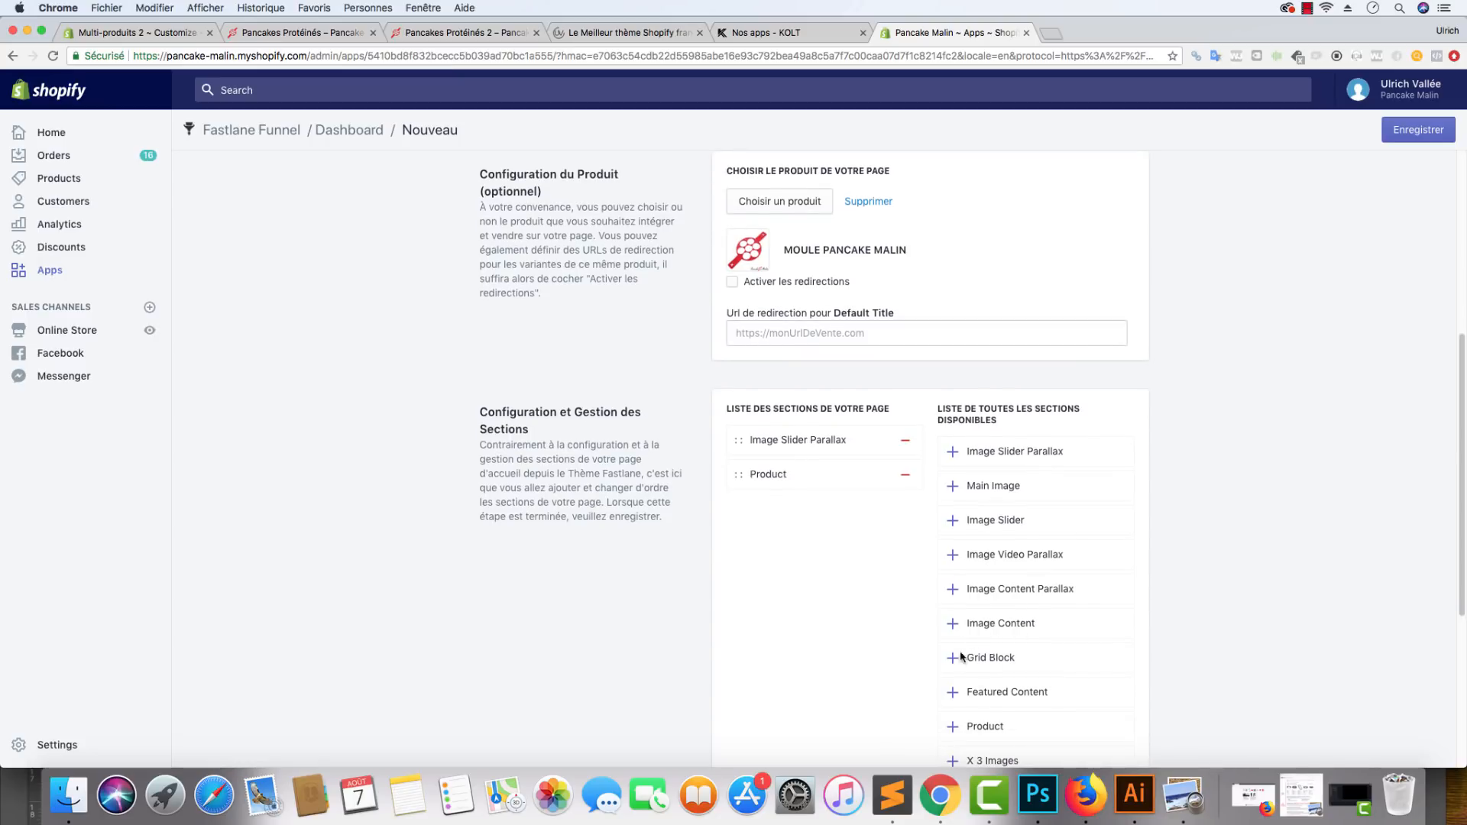
pyautogui.click(964, 657)
pyautogui.click(964, 657)
pyautogui.moveTo(741, 474); pyautogui.dragTo(740, 501)
pyautogui.click(905, 508)
pyautogui.click(1436, 135)
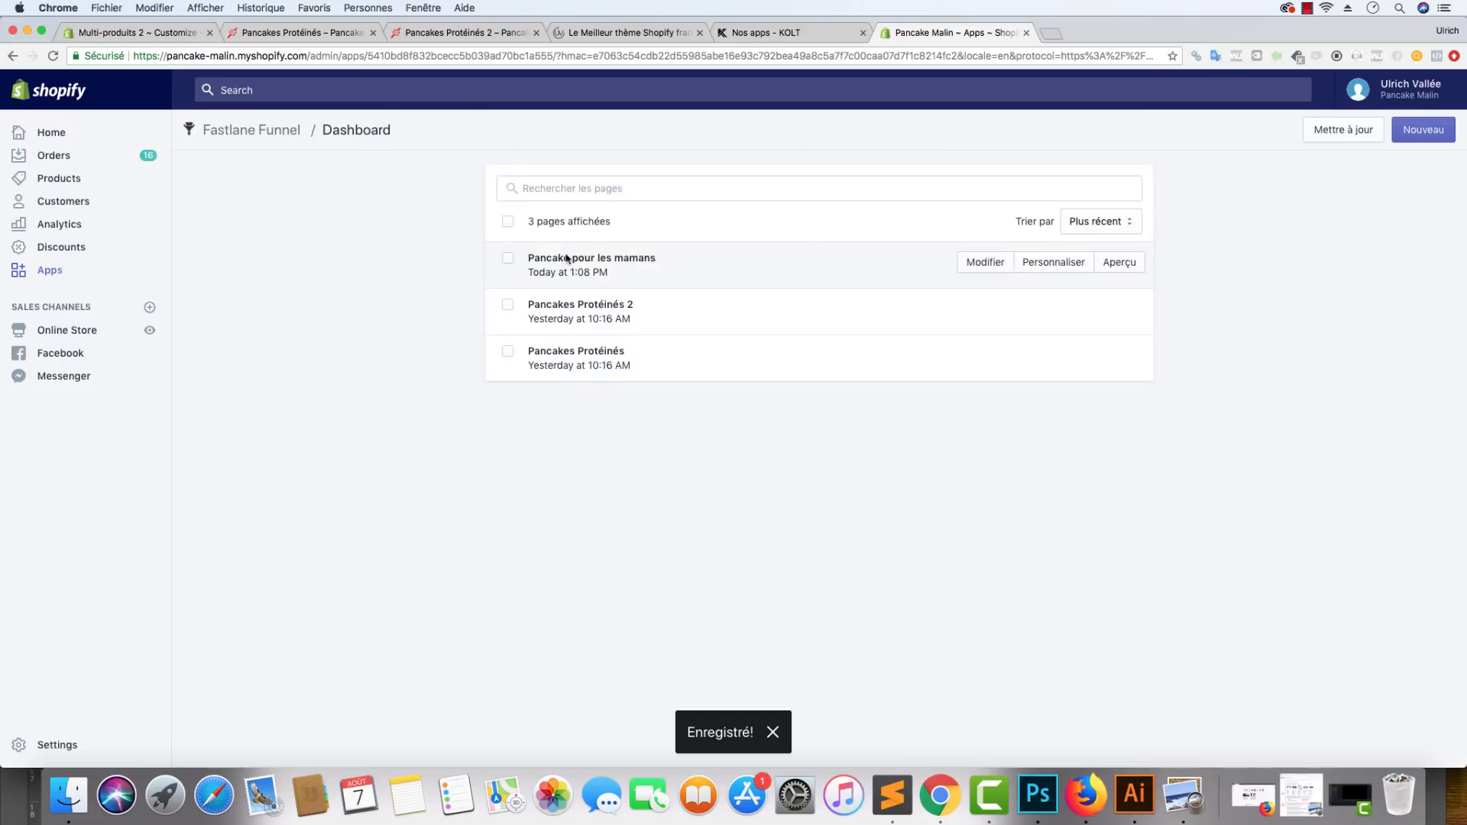
# Step: Reopen the Pancake pour les mamans page for editing, review its configured and available sections, and save it again
pyautogui.click(977, 266)
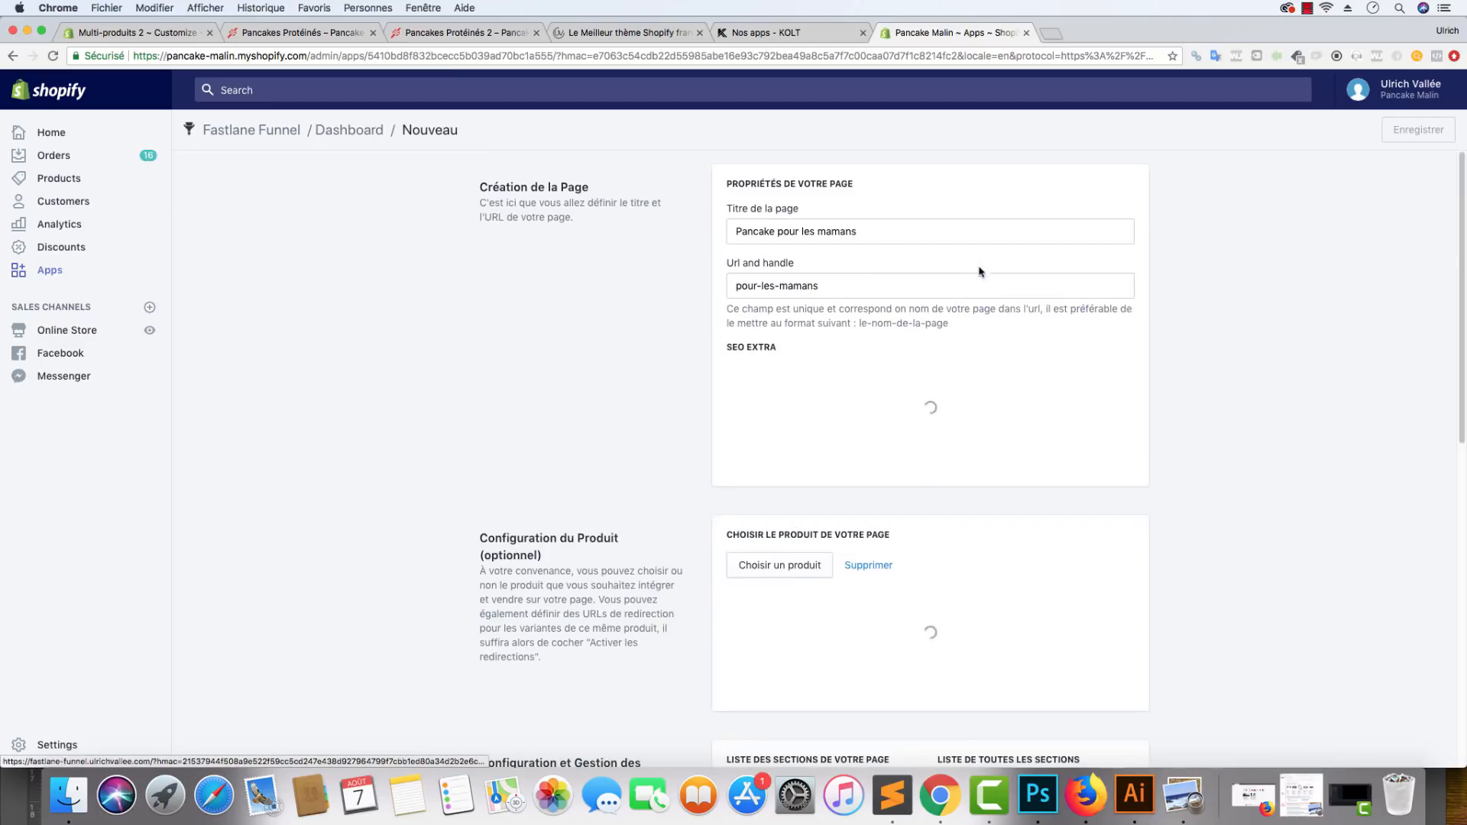
pyautogui.scroll(-10, 874, 501)
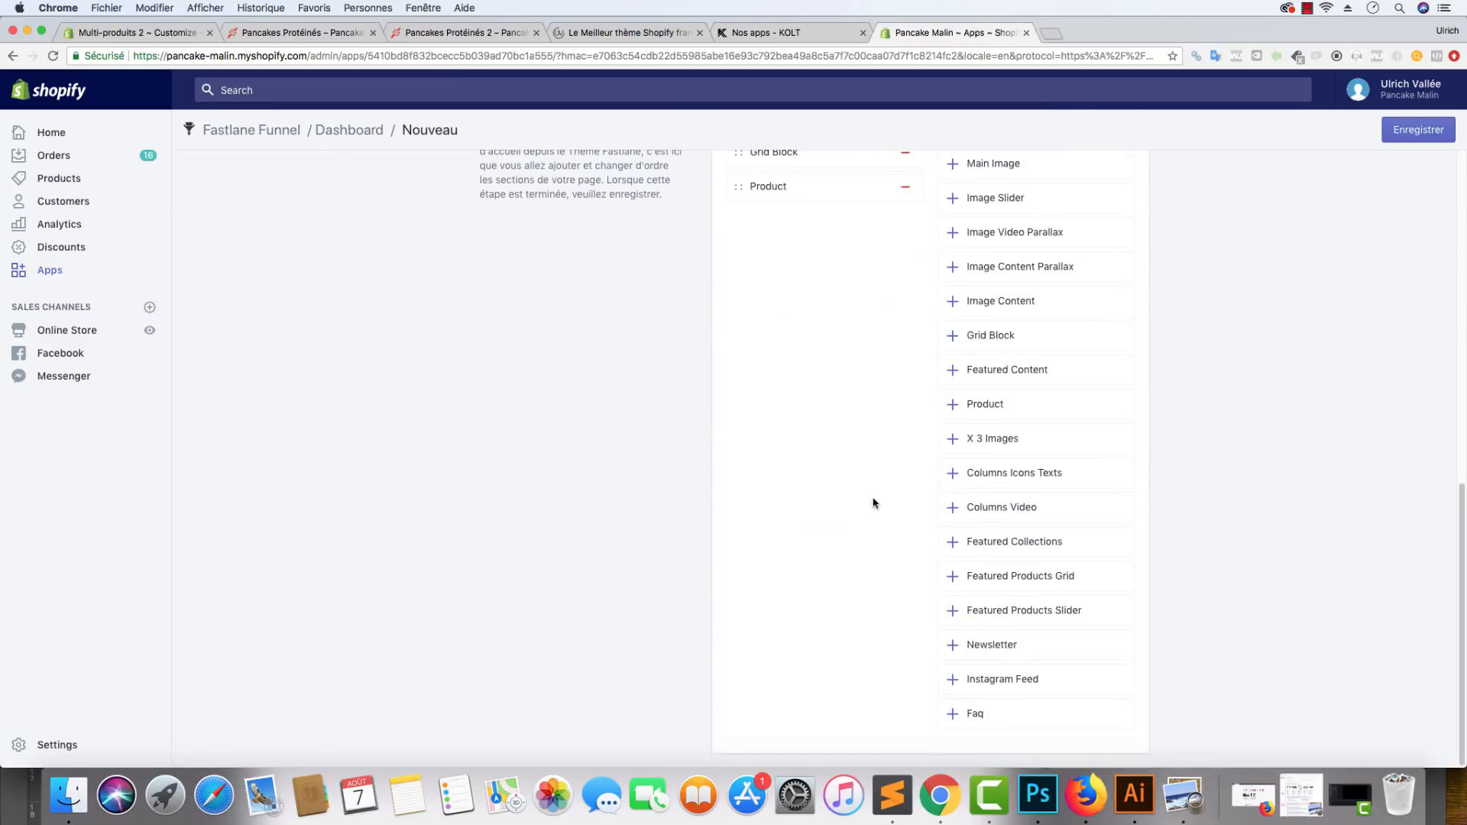
pyautogui.scroll(9, 874, 503)
pyautogui.scroll(-6, 1069, 535)
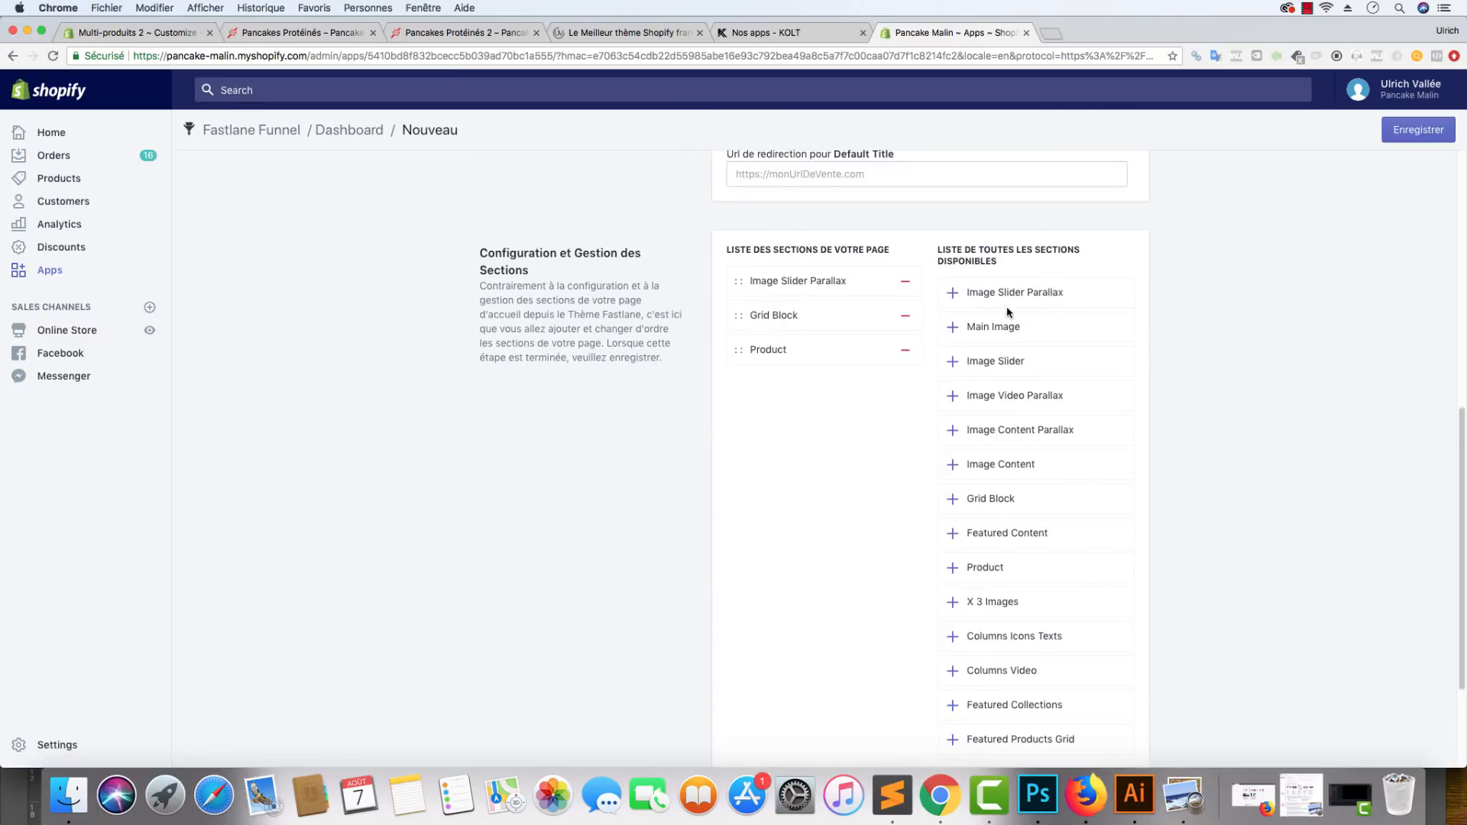
pyautogui.click(1418, 130)
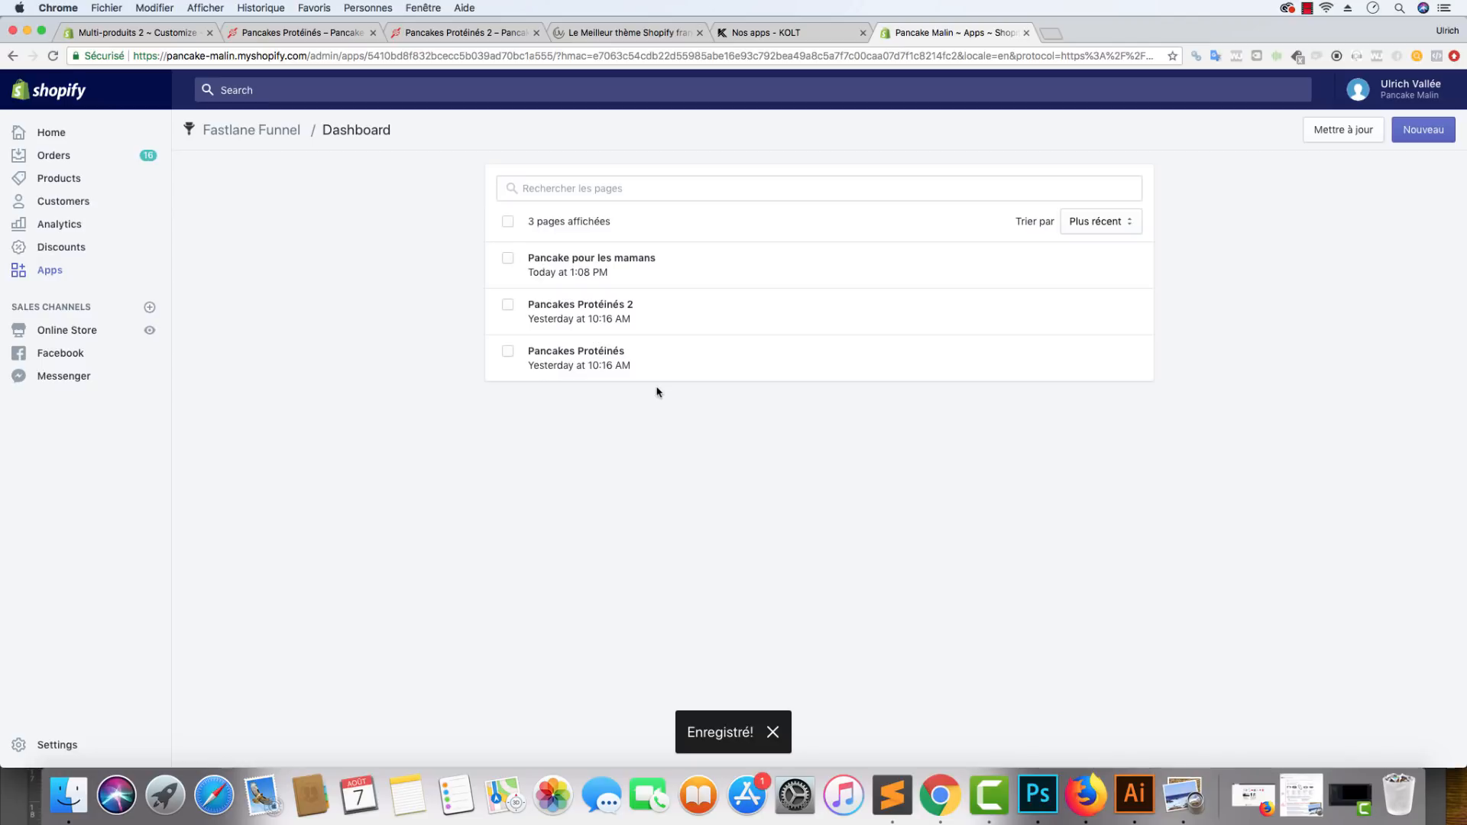
# Step: Open the Pancake pour les mamans page in the theme customizer
pyautogui.moveTo(942, 268)
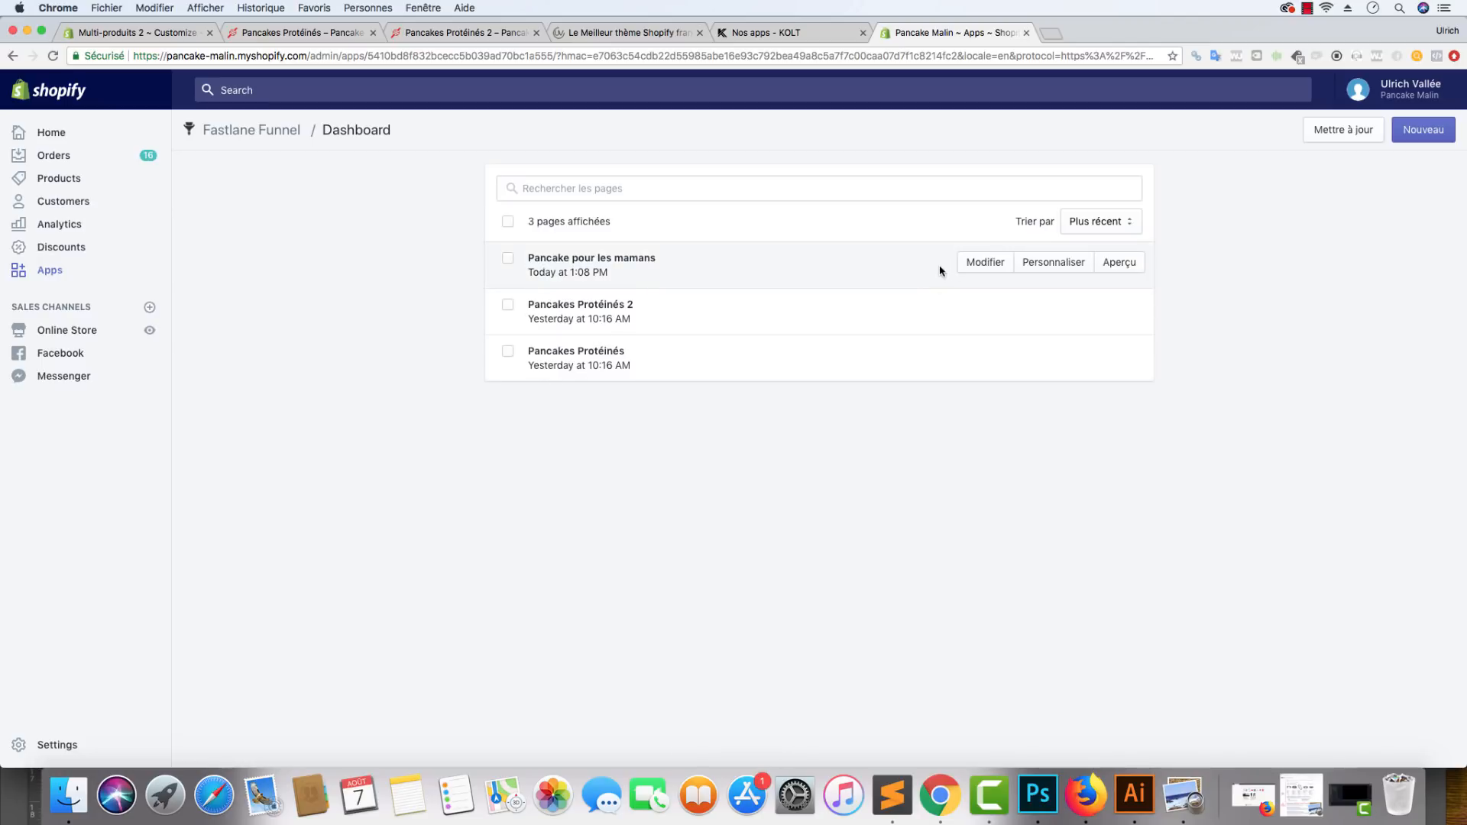
pyautogui.click(1044, 266)
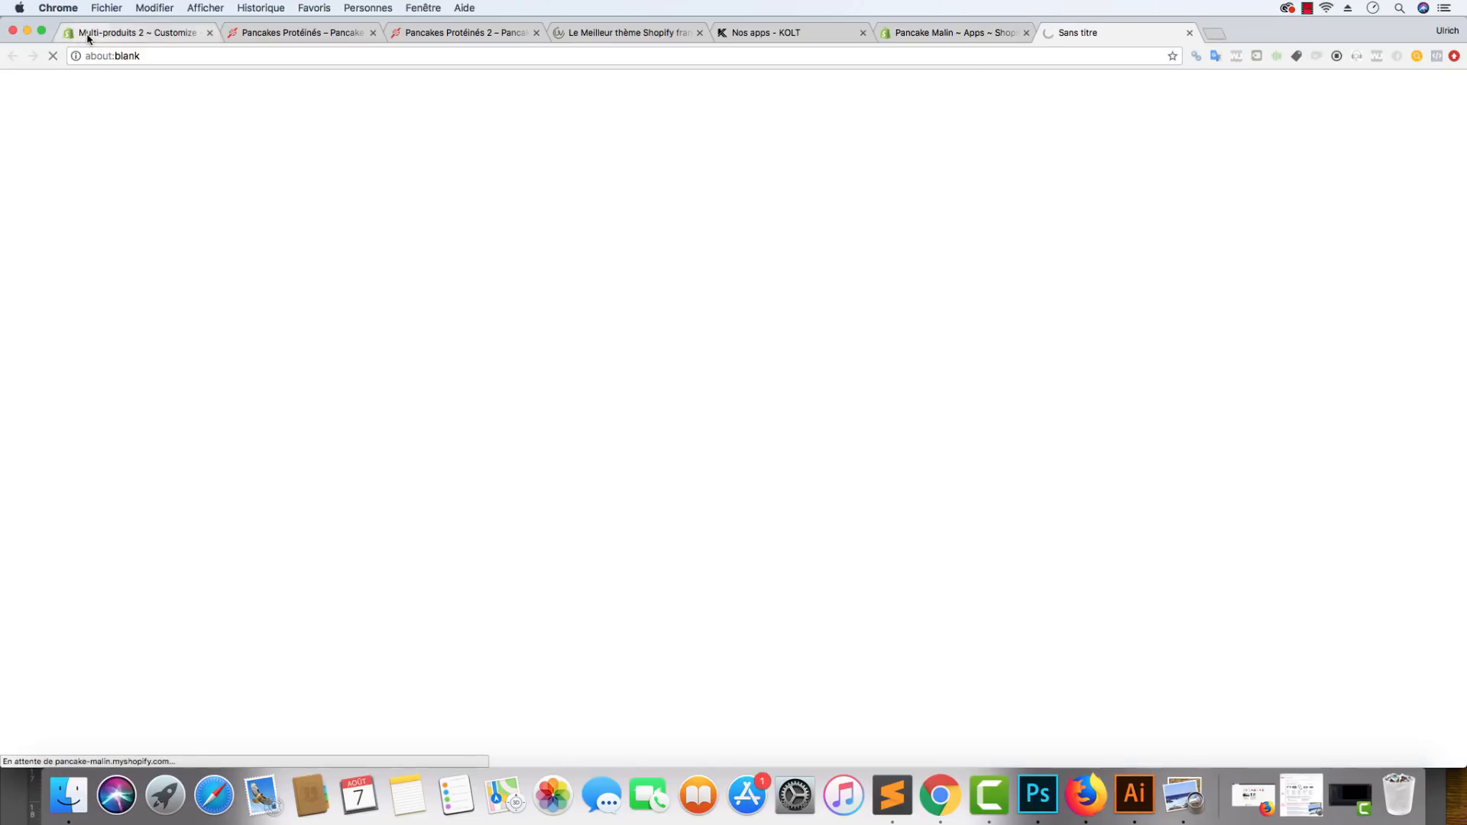
pyautogui.click(138, 32)
pyautogui.click(1091, 35)
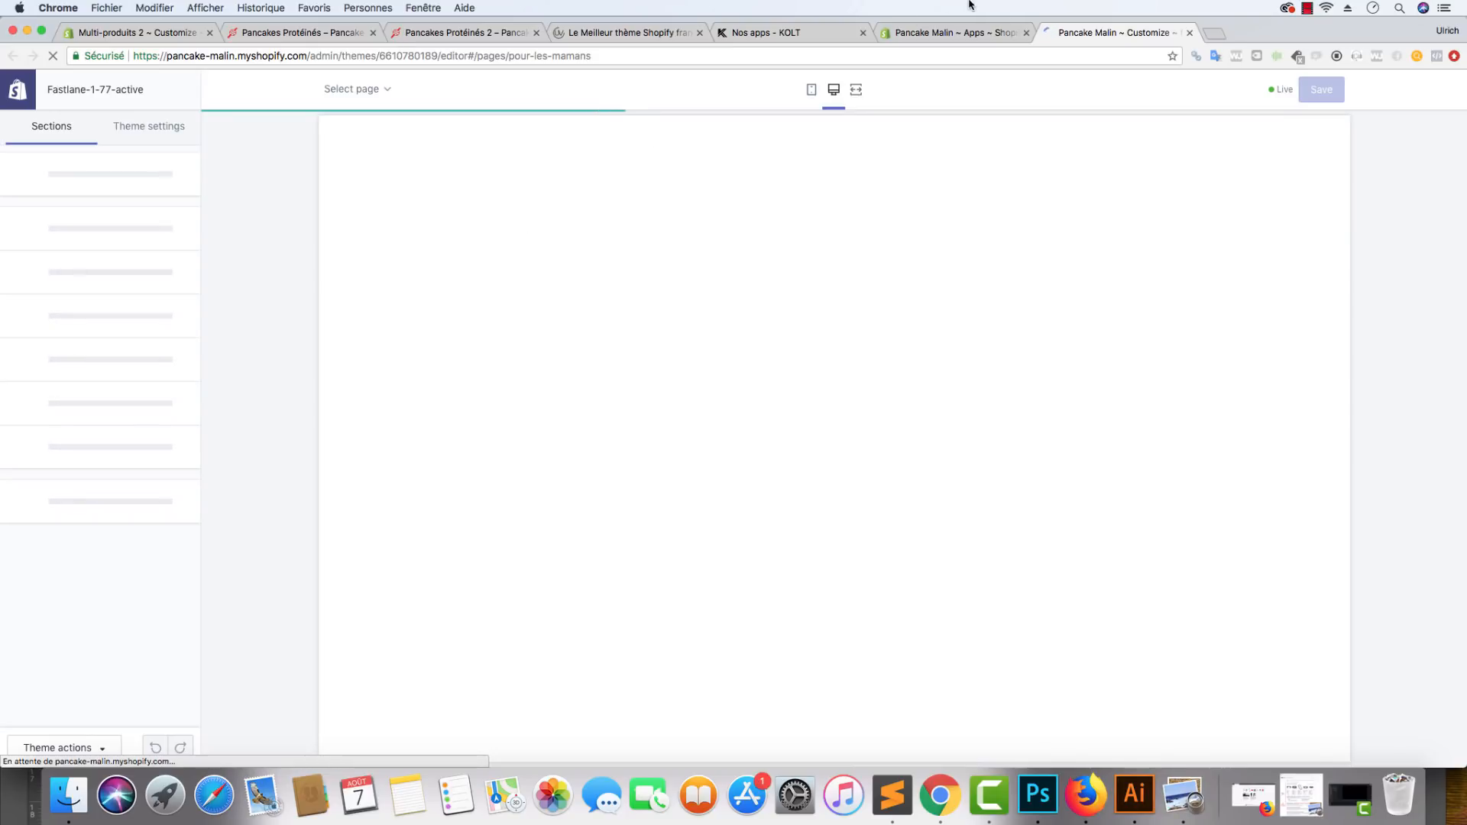
# Step: Check the section order of the Pancake pour les mamans page in its Fastlane Funnel settings
pyautogui.click(964, 32)
pyautogui.click(996, 267)
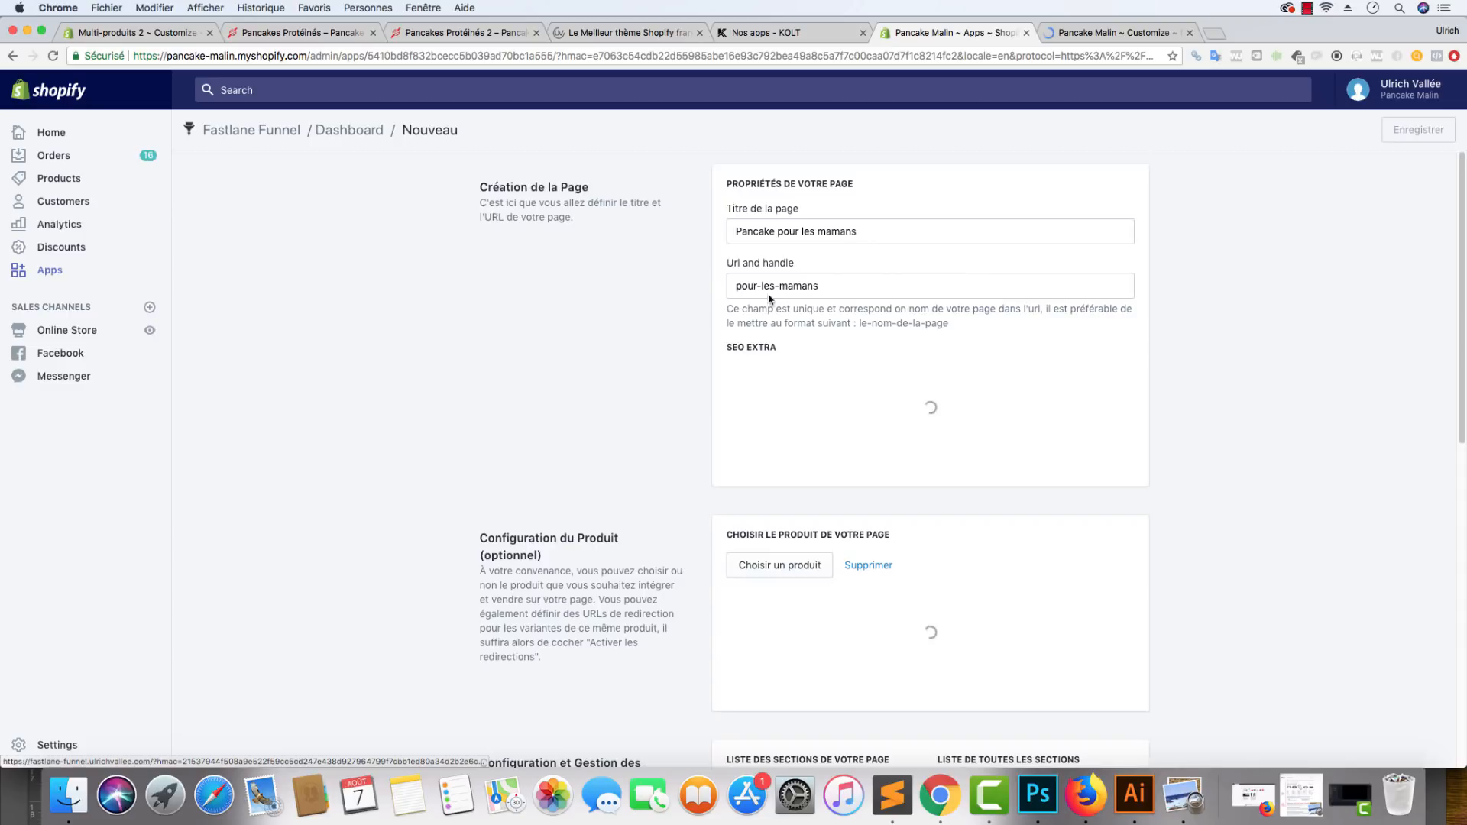
pyautogui.scroll(-10, 835, 301)
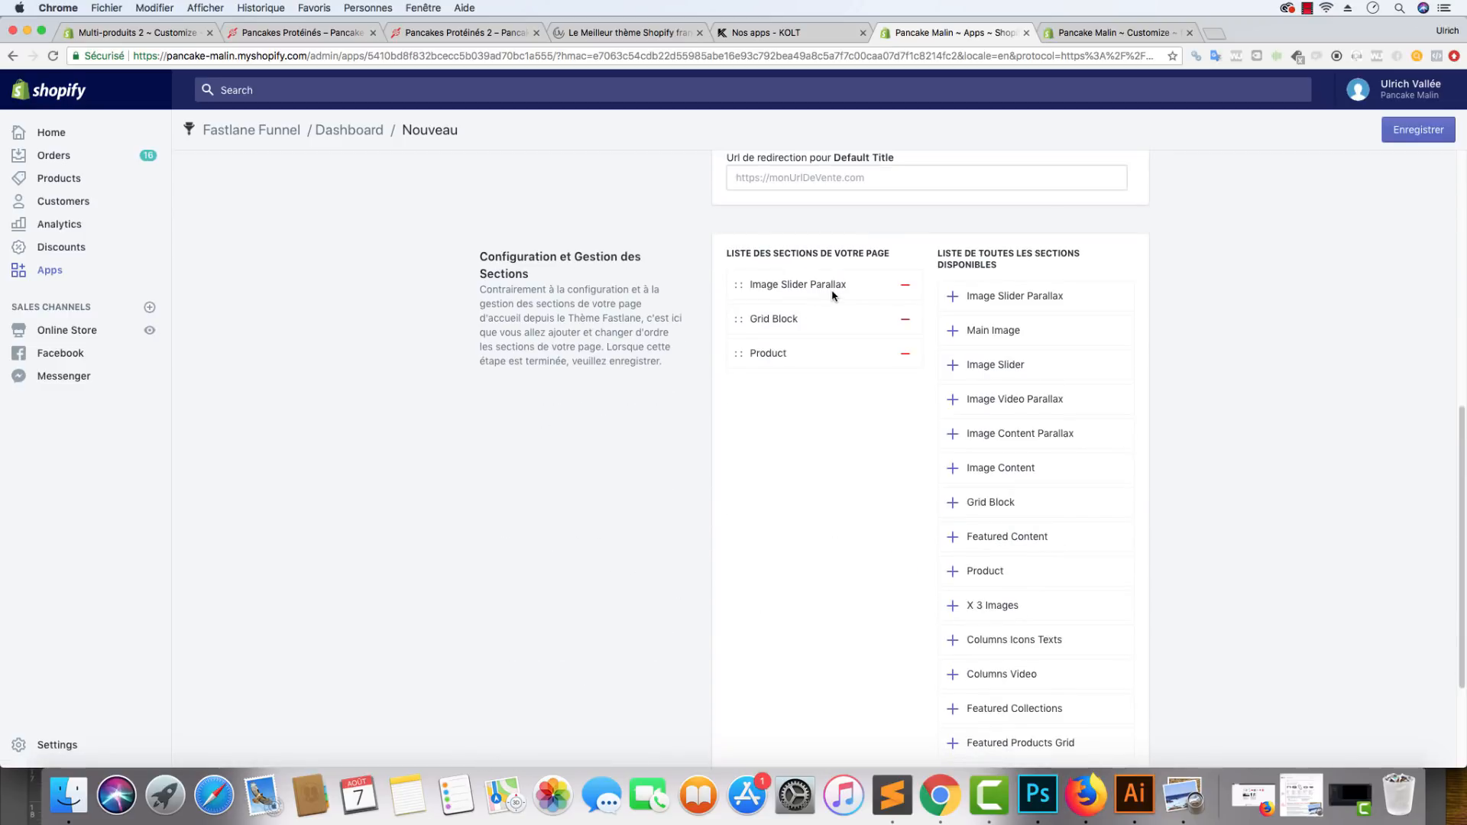
# Step: Examine the Pancake pour les mamans preview in the theme customizer and the settings of the Grid Block below Product
pyautogui.click(1108, 32)
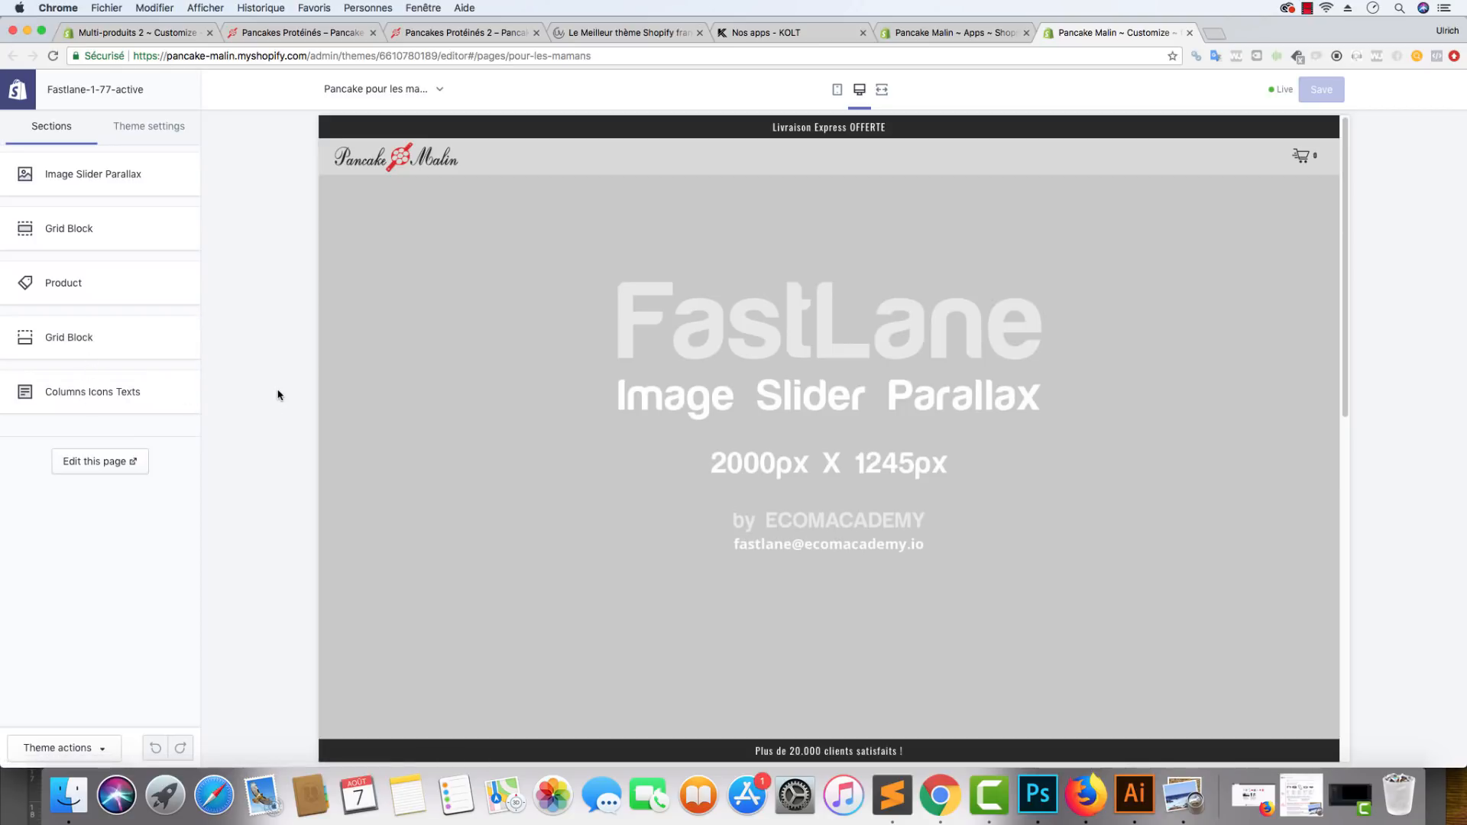
pyautogui.scroll(-10, 365, 355)
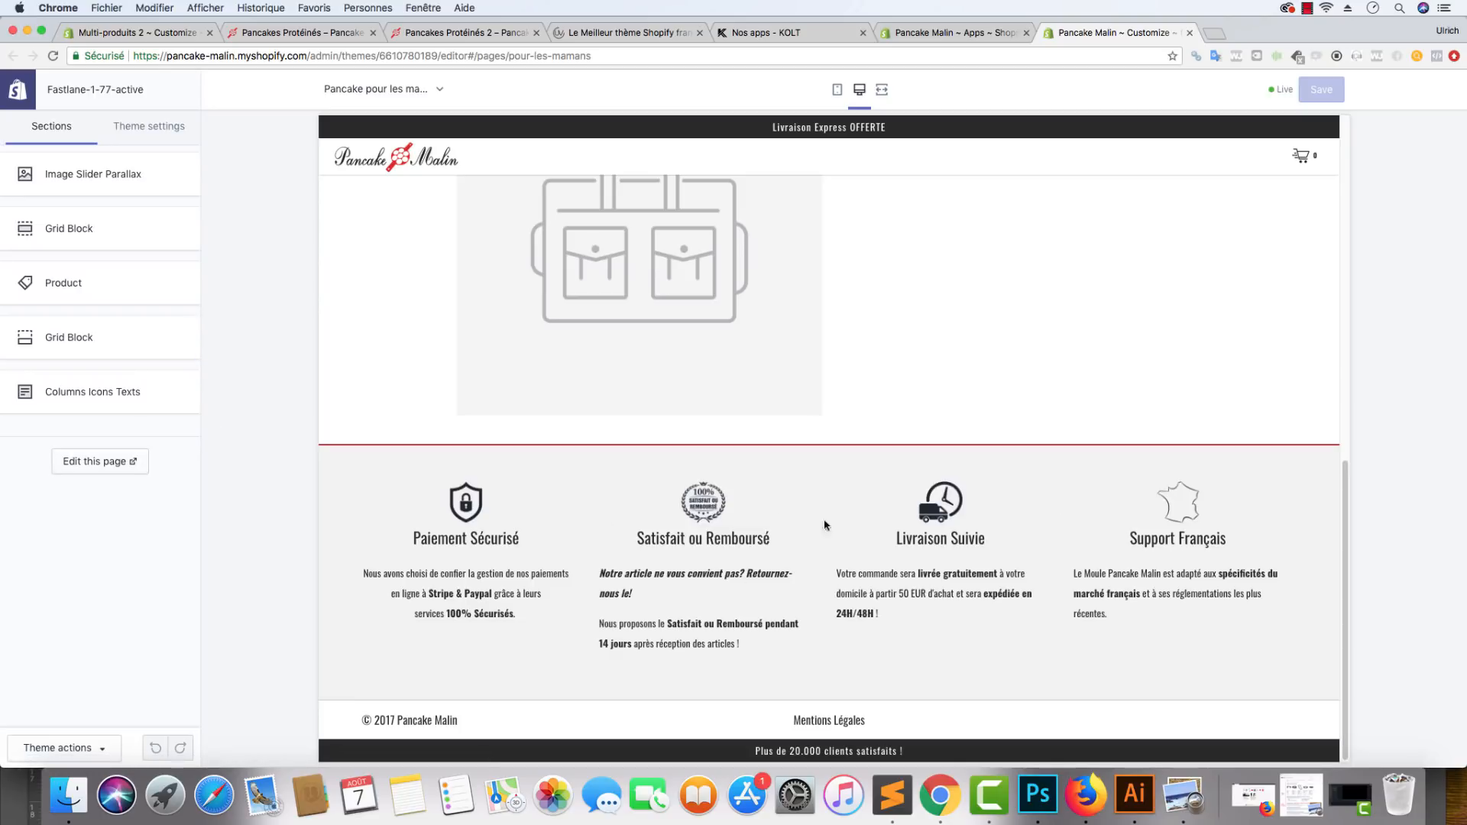
pyautogui.click(51, 348)
pyautogui.scroll(-5, 58, 446)
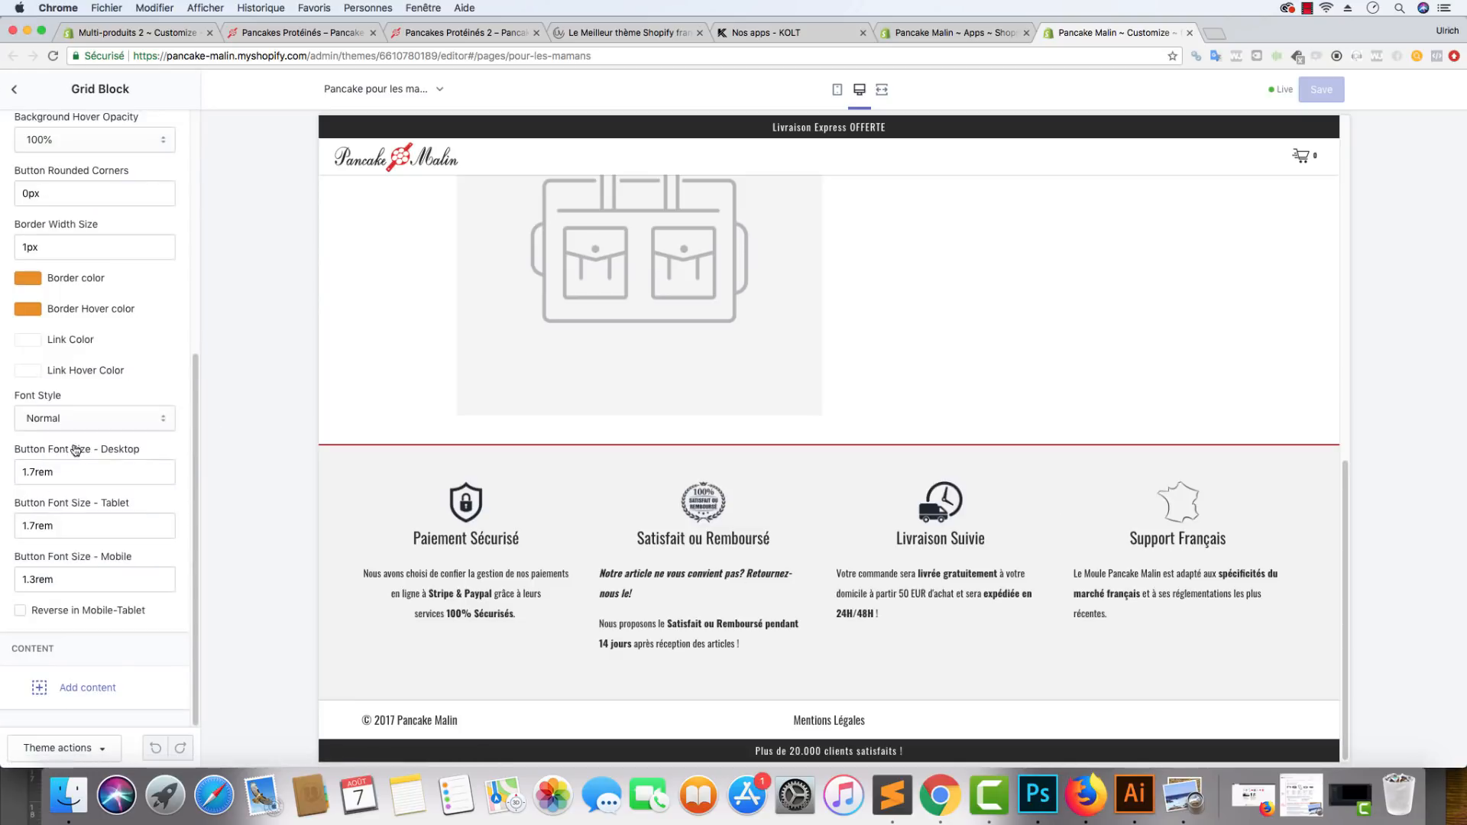
pyautogui.scroll(5, 54, 294)
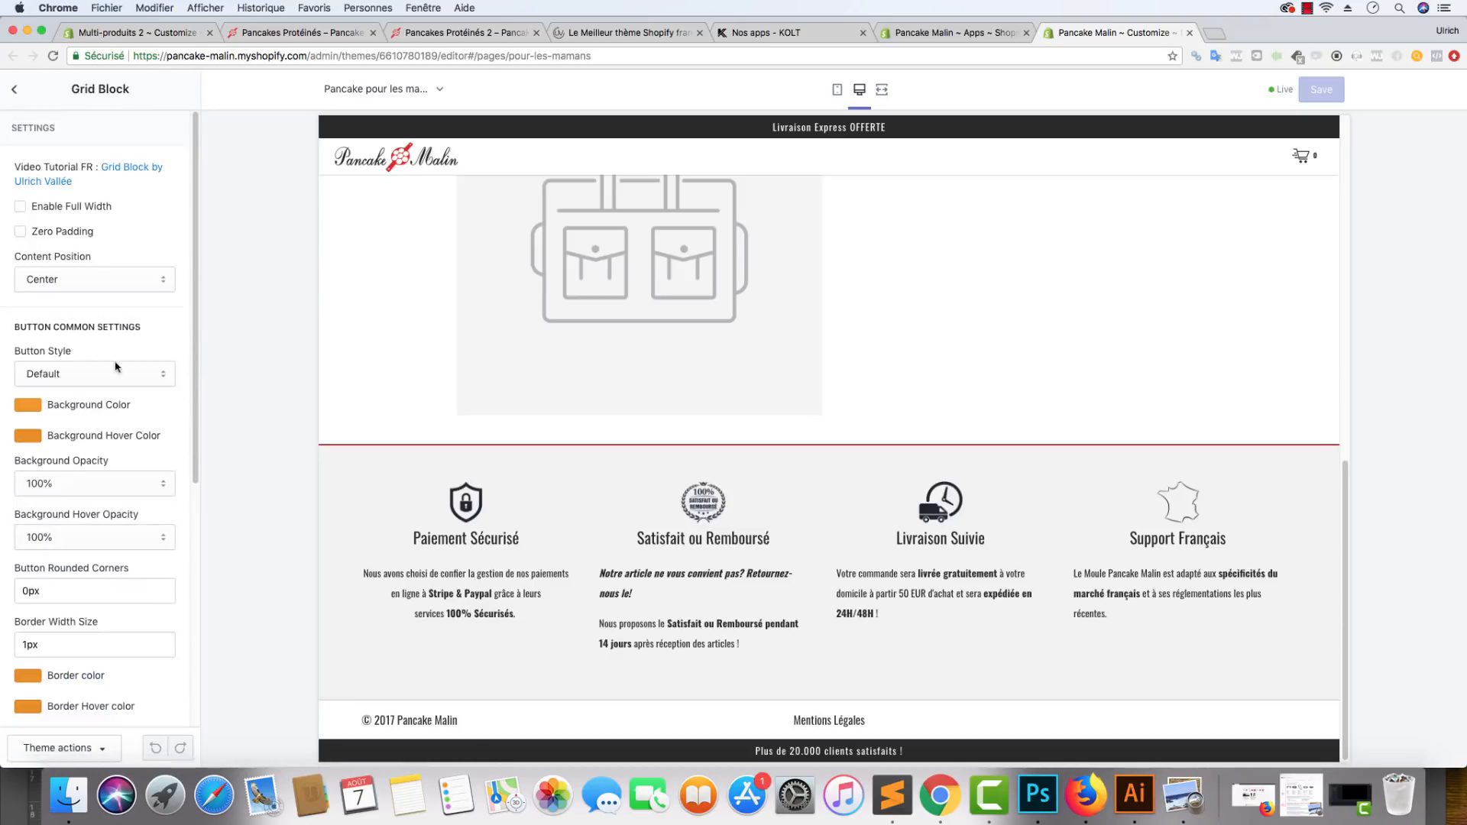
pyautogui.click(14, 89)
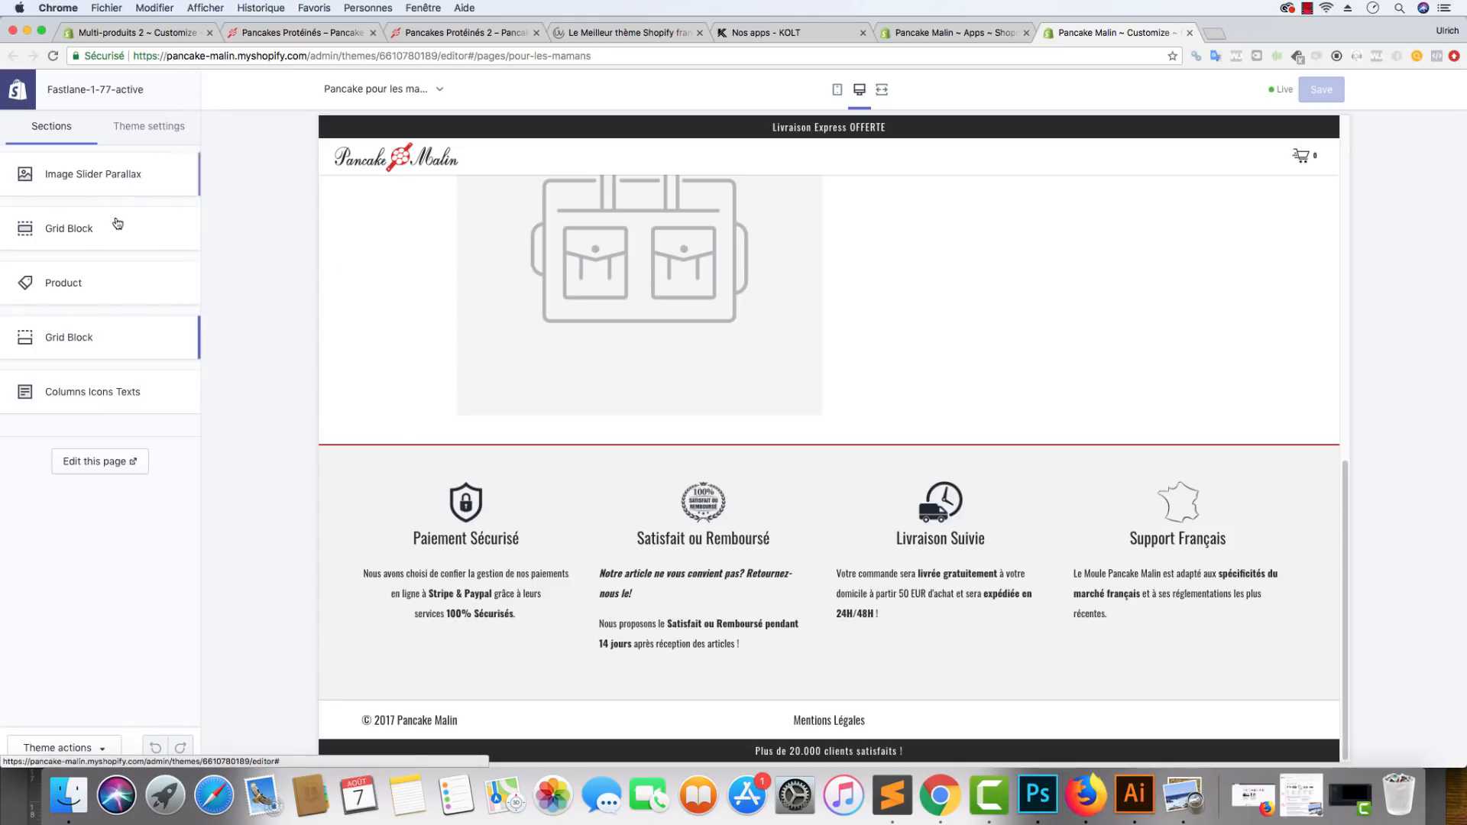
pyautogui.scroll(10, 568, 353)
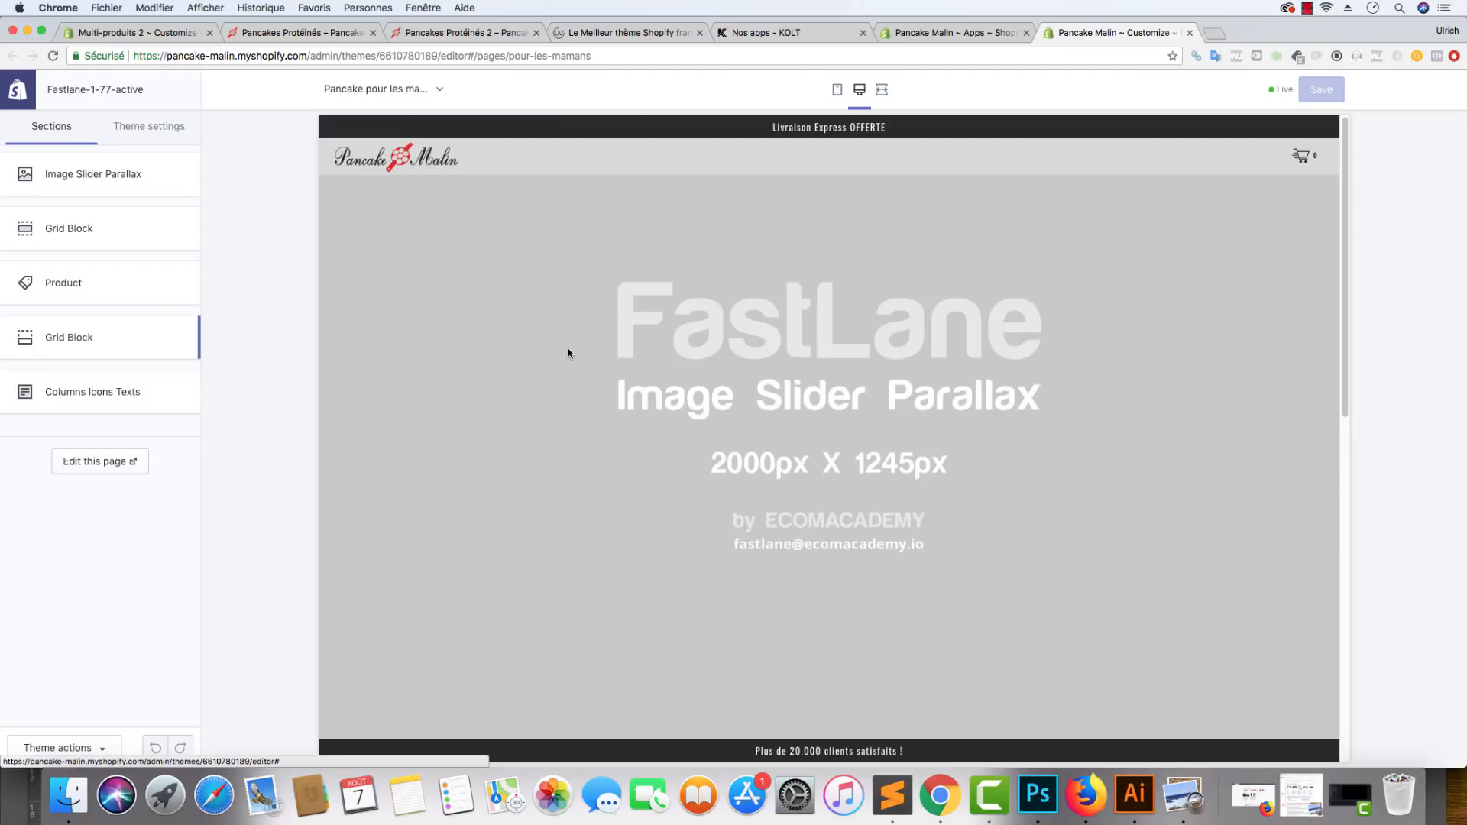
# Step: Set the Image Slider Parallax section's image to the first pancake plate photo in the library
pyautogui.click(113, 174)
pyautogui.click(89, 313)
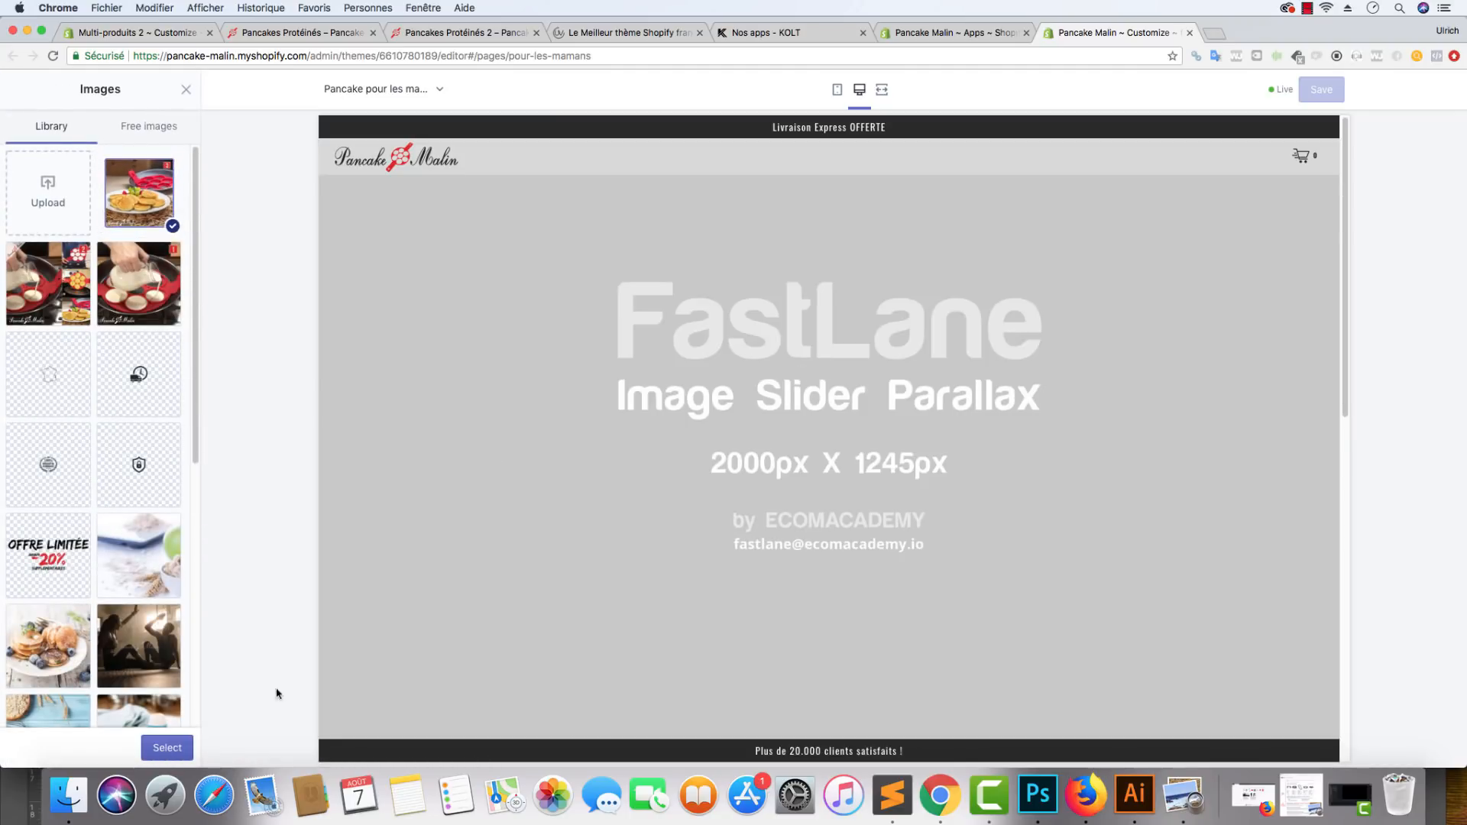
pyautogui.click(167, 747)
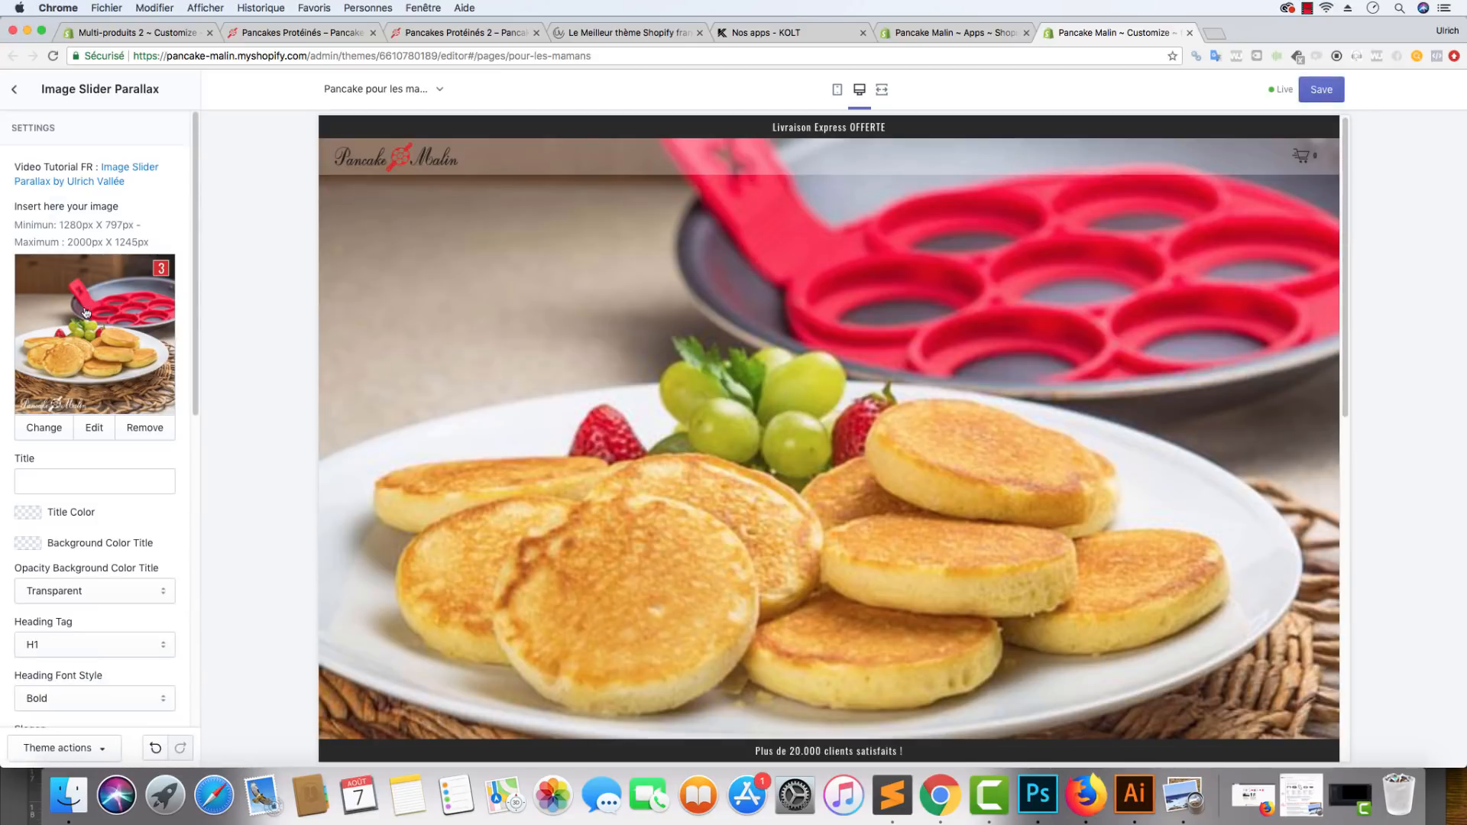
# Step: Replace the slider image with the wide photo of the pancake plate and red mould from further down the library
pyautogui.click(44, 427)
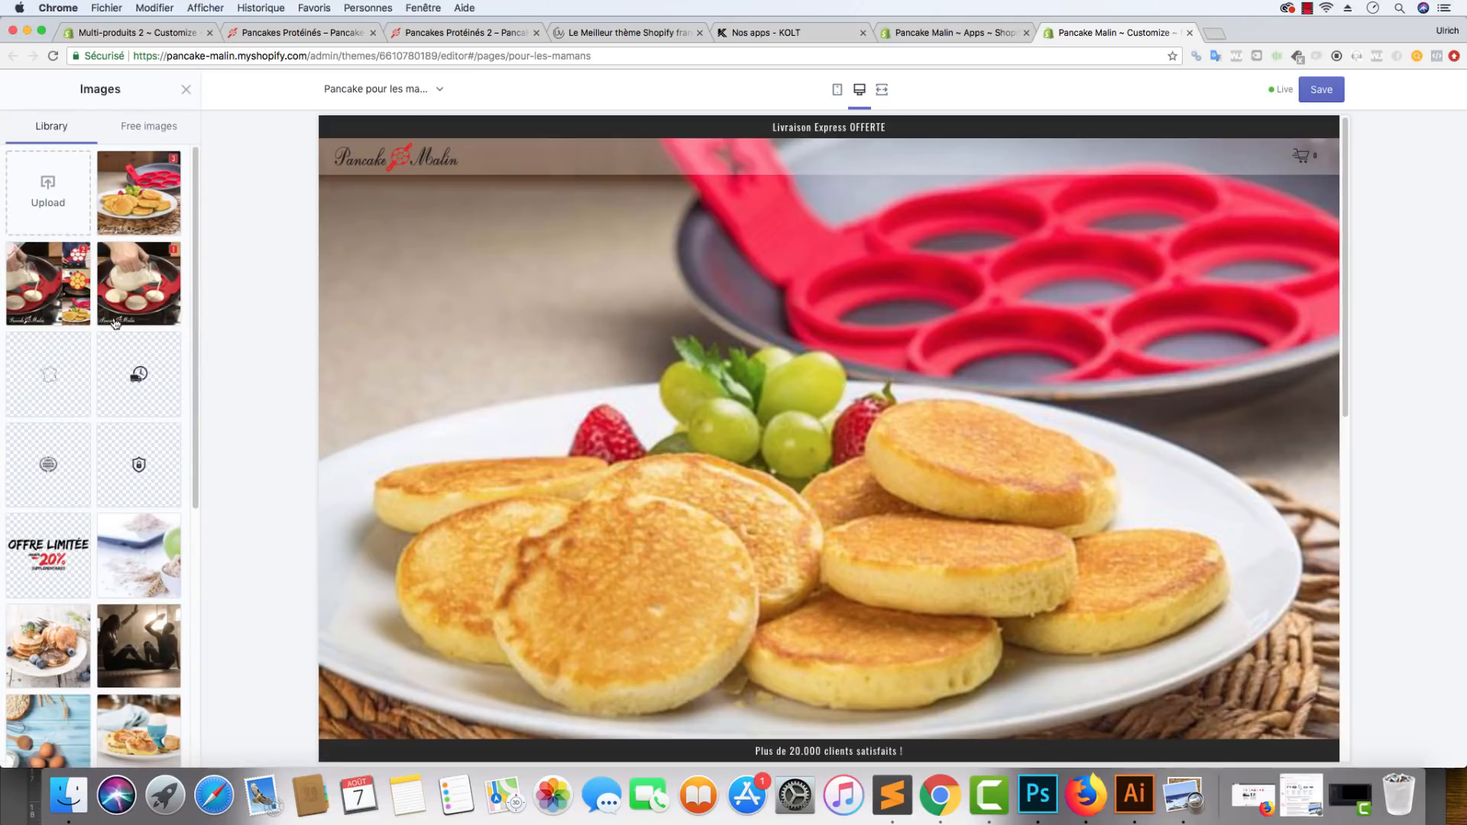
pyautogui.scroll(-10, 120, 405)
pyautogui.click(120, 727)
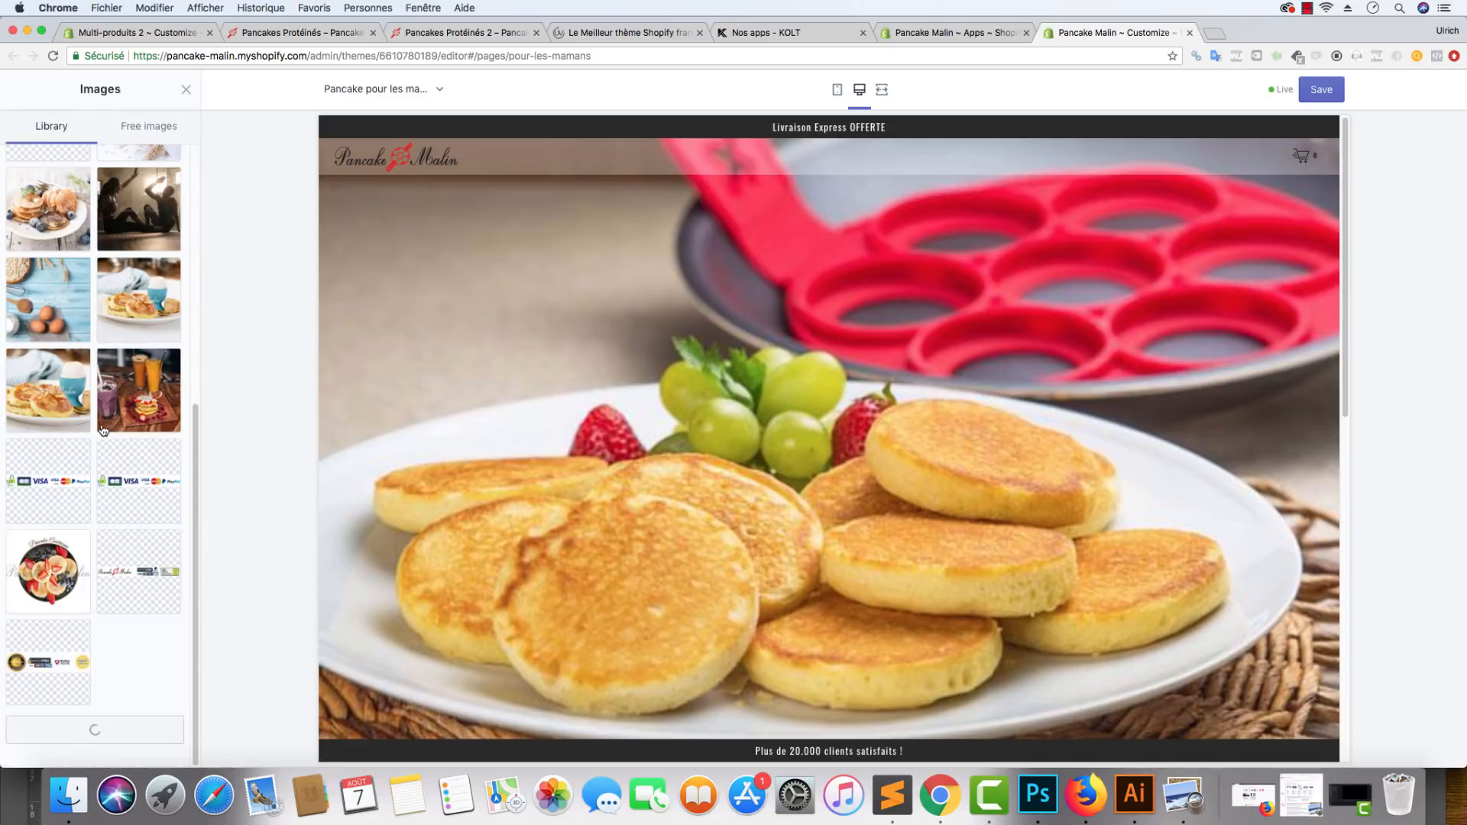
pyautogui.scroll(-5, 102, 432)
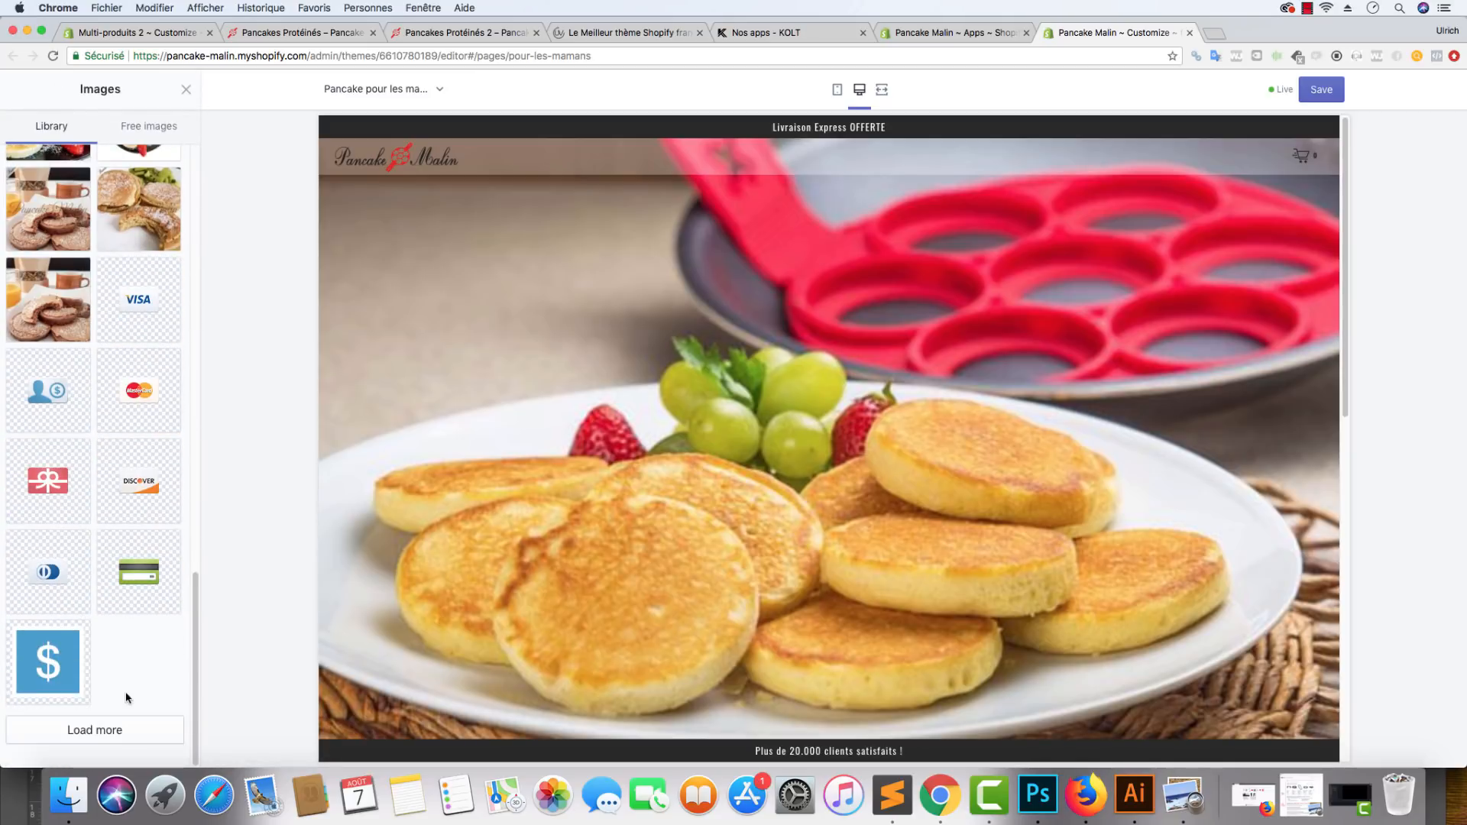
pyautogui.click(123, 728)
pyautogui.scroll(-5, 122, 527)
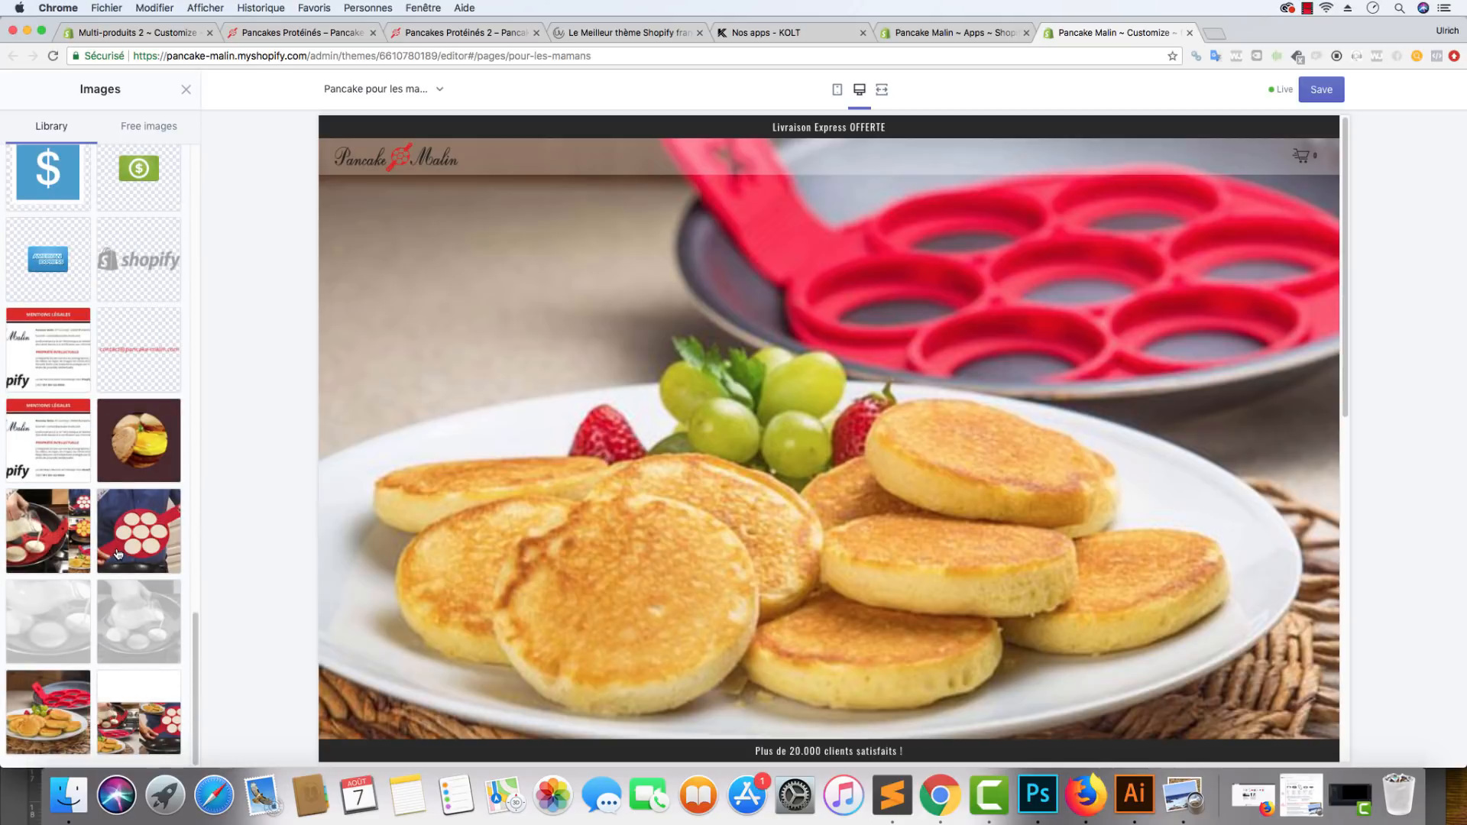
pyautogui.click(62, 707)
pyautogui.click(167, 748)
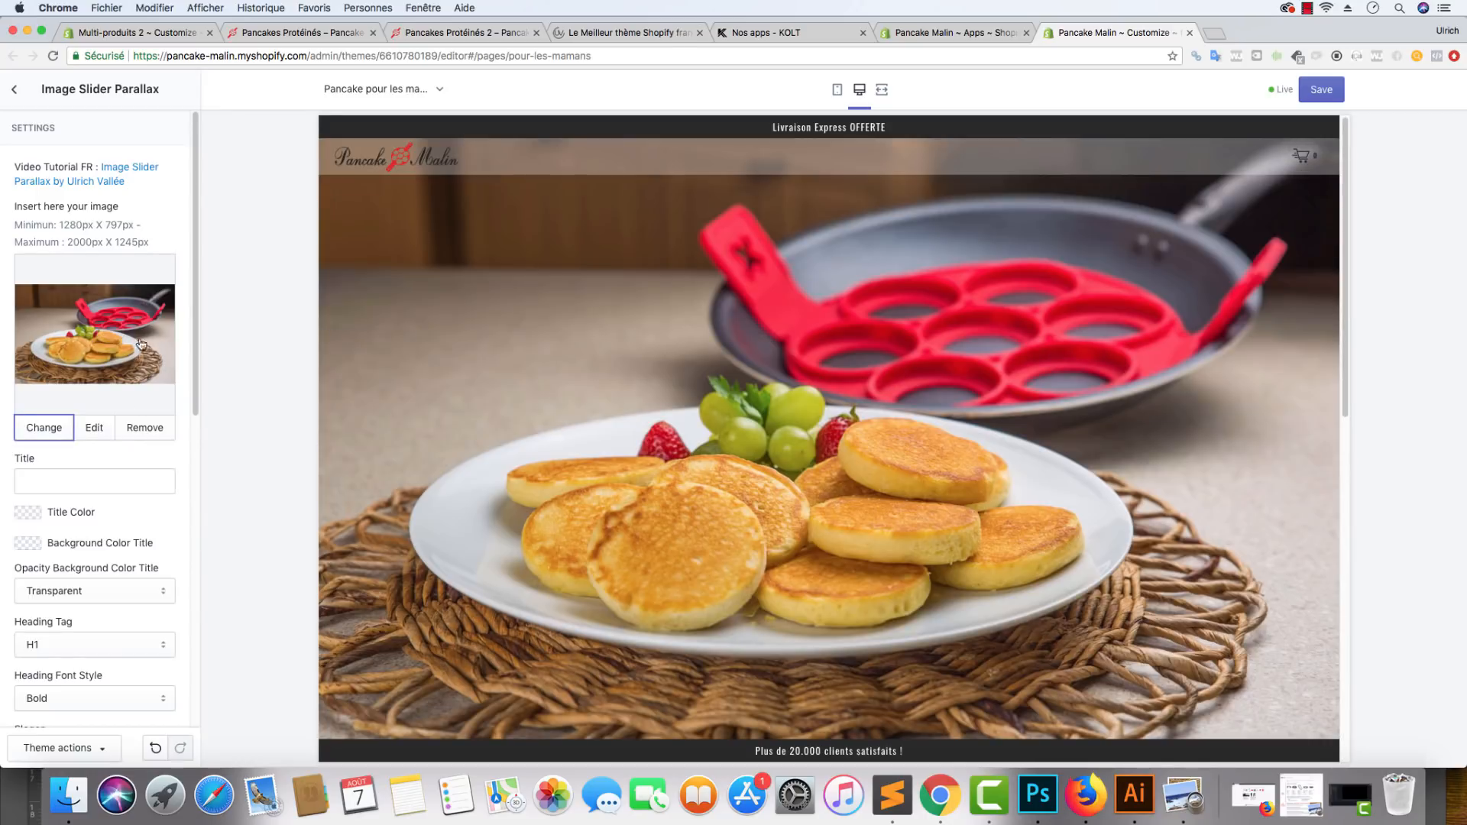
# Step: Enter "Pancakes Faciles pour Maman" as the slider title
pyautogui.click(107, 475)
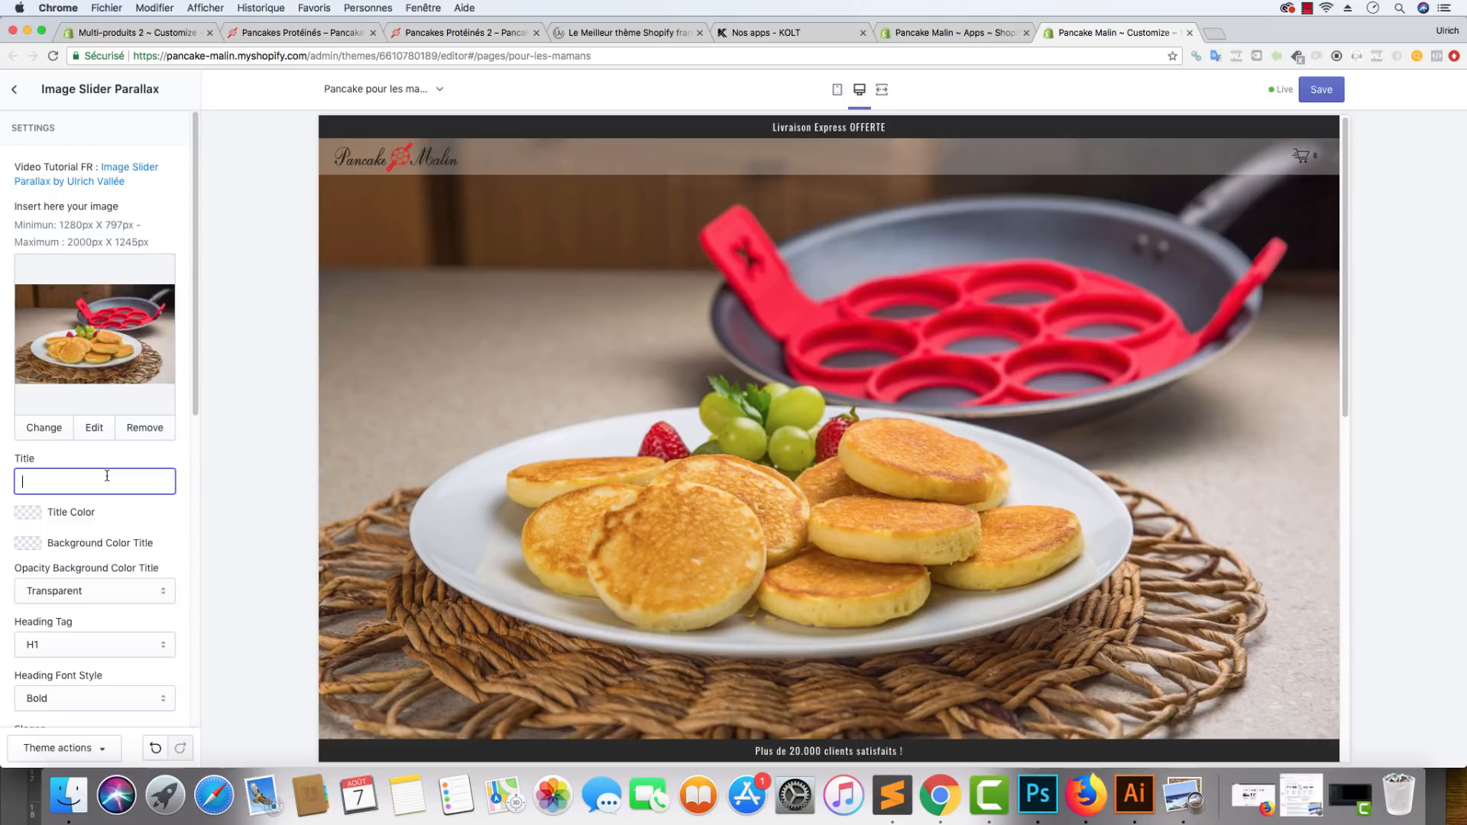
pyautogui.write('Pancakes Fas')
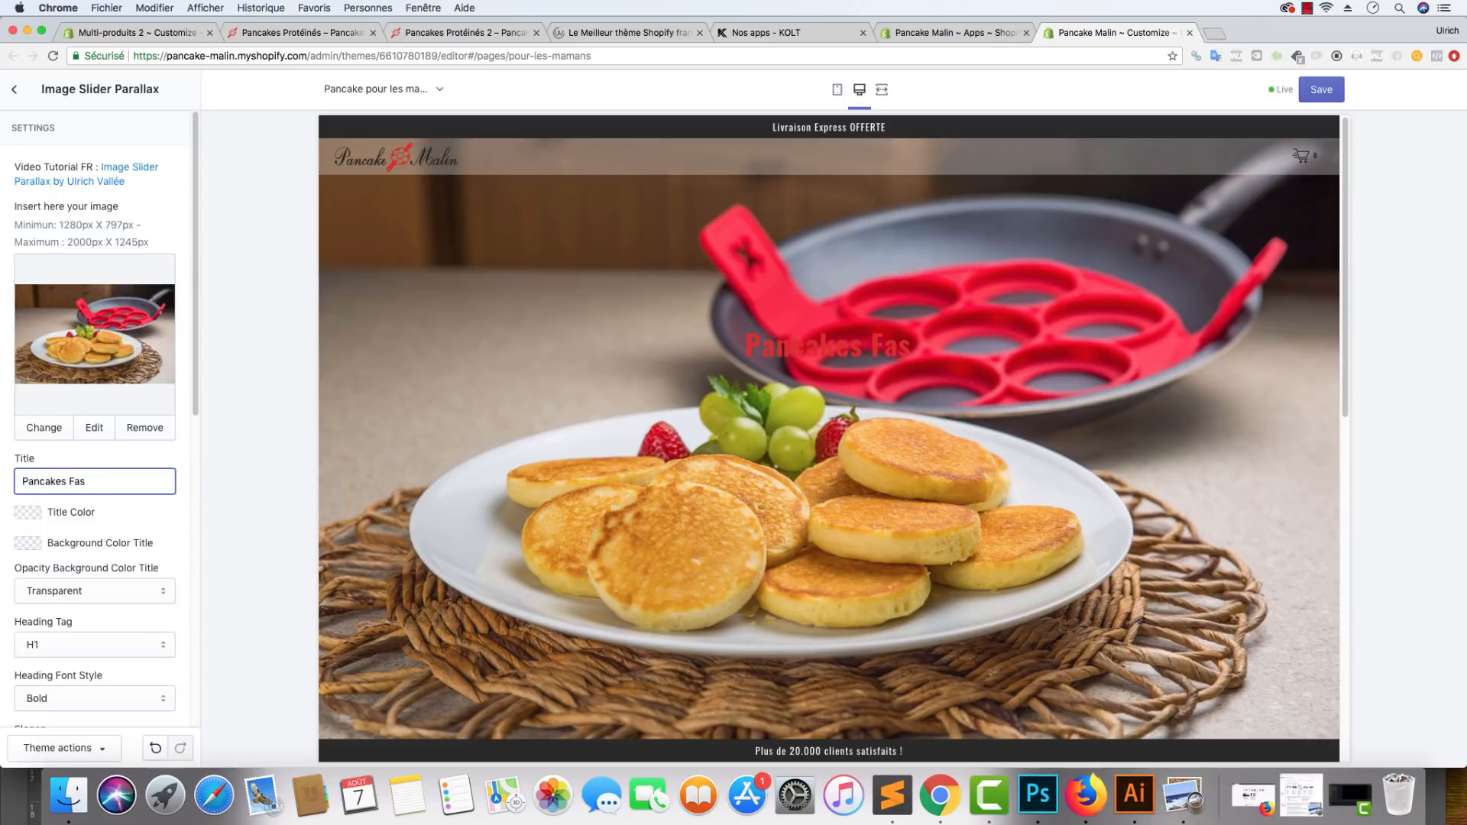
pyautogui.press('BackSpace')
pyautogui.write('ciles pour Maman')
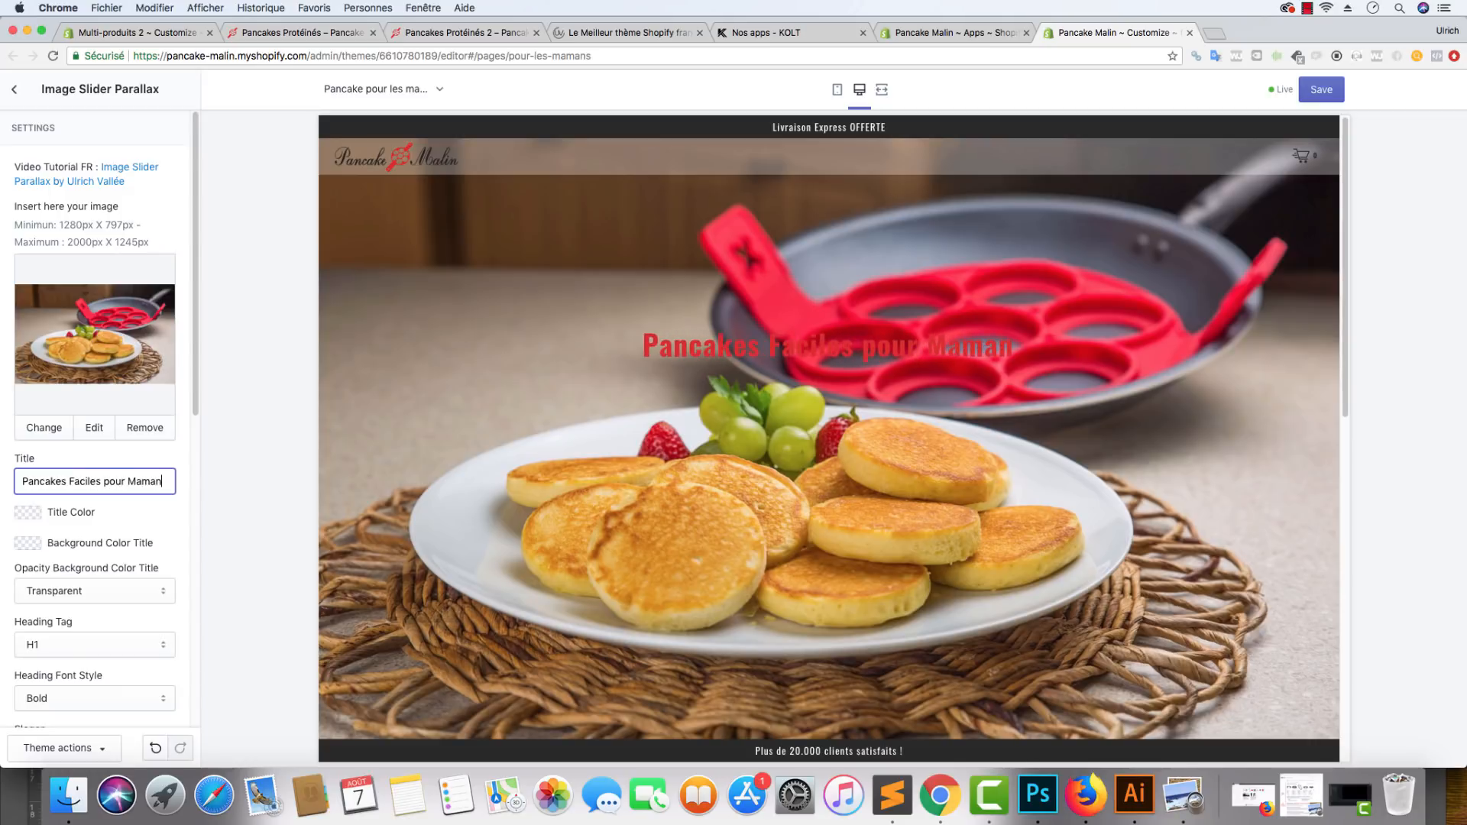
# Step: Try white and dark grey #494949 for the slider's title color, and settle on the theme's red
pyautogui.click(24, 515)
pyautogui.moveTo(56, 563); pyautogui.dragTo(15, 525)
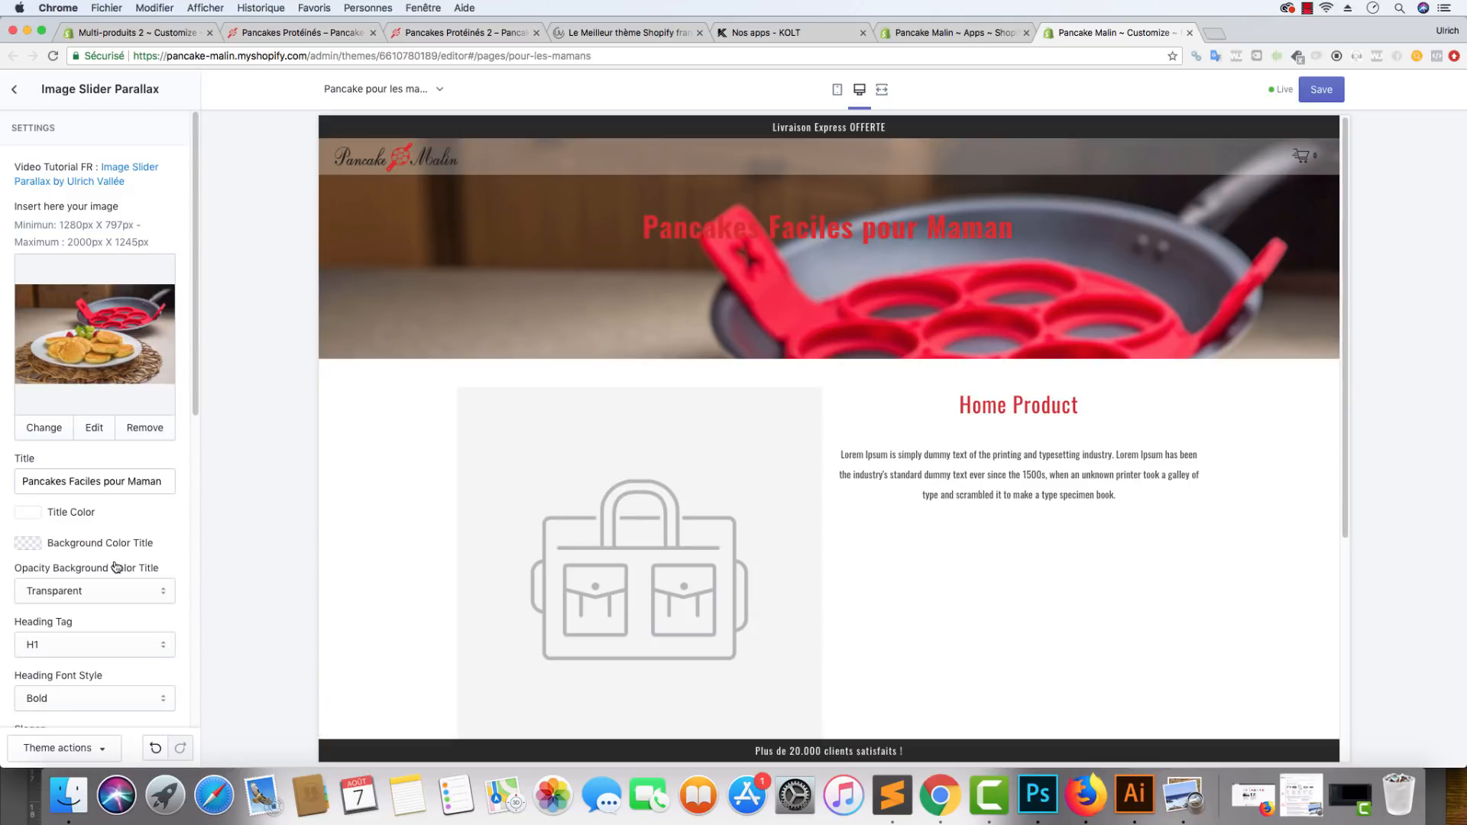
pyautogui.click(29, 514)
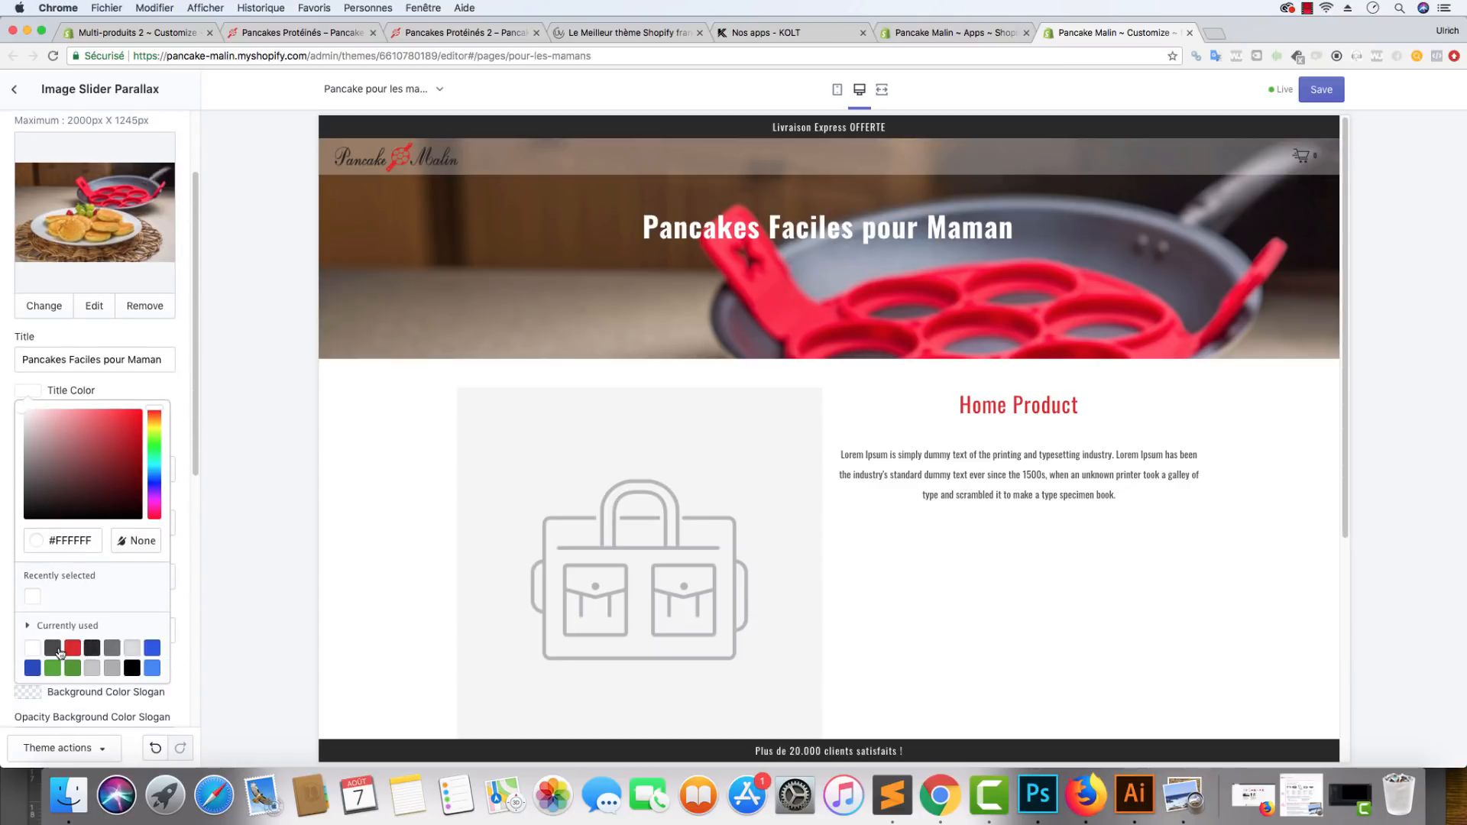
pyautogui.click(52, 647)
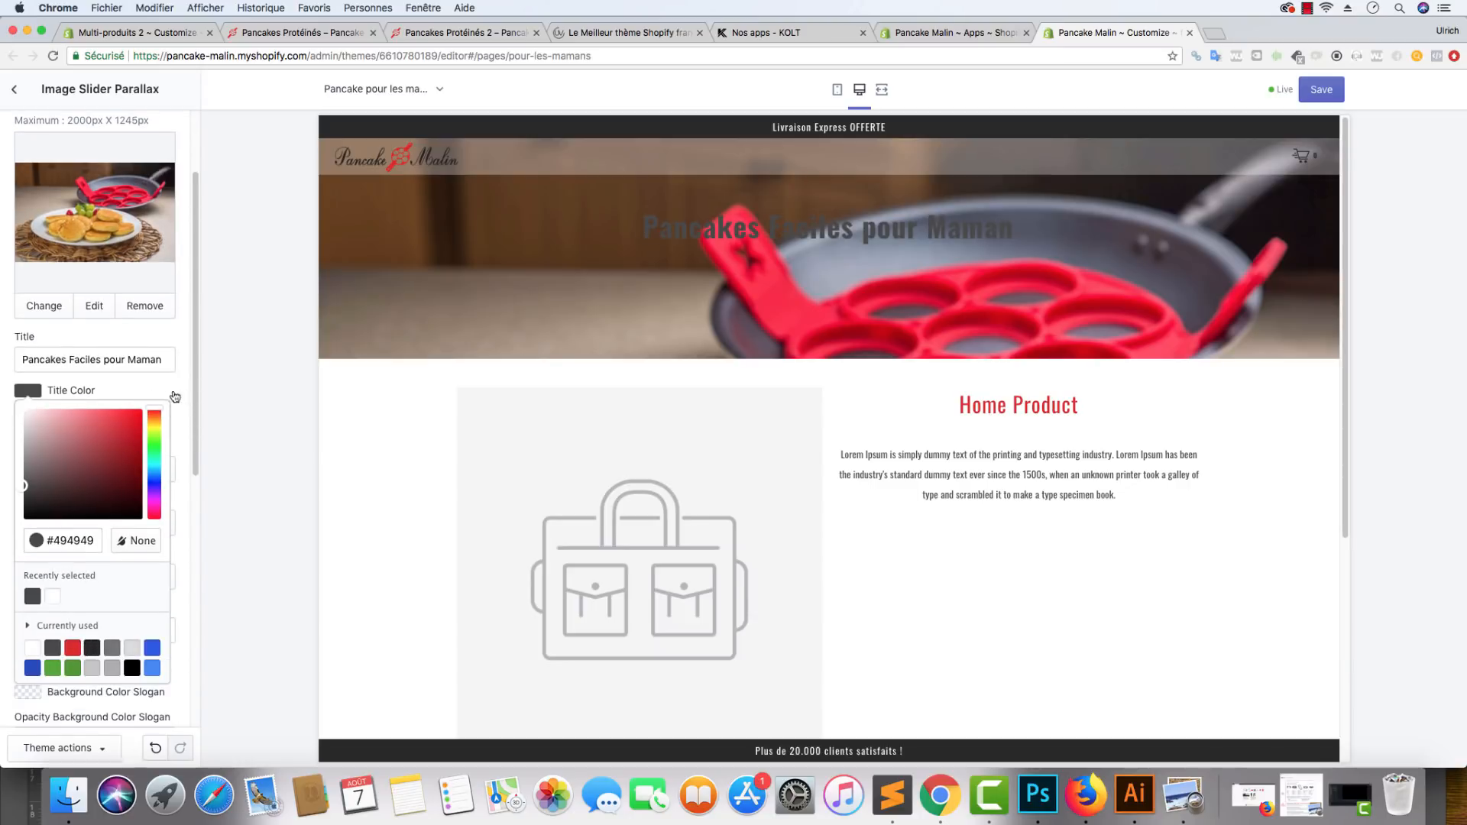
pyautogui.click(73, 647)
pyautogui.click(178, 386)
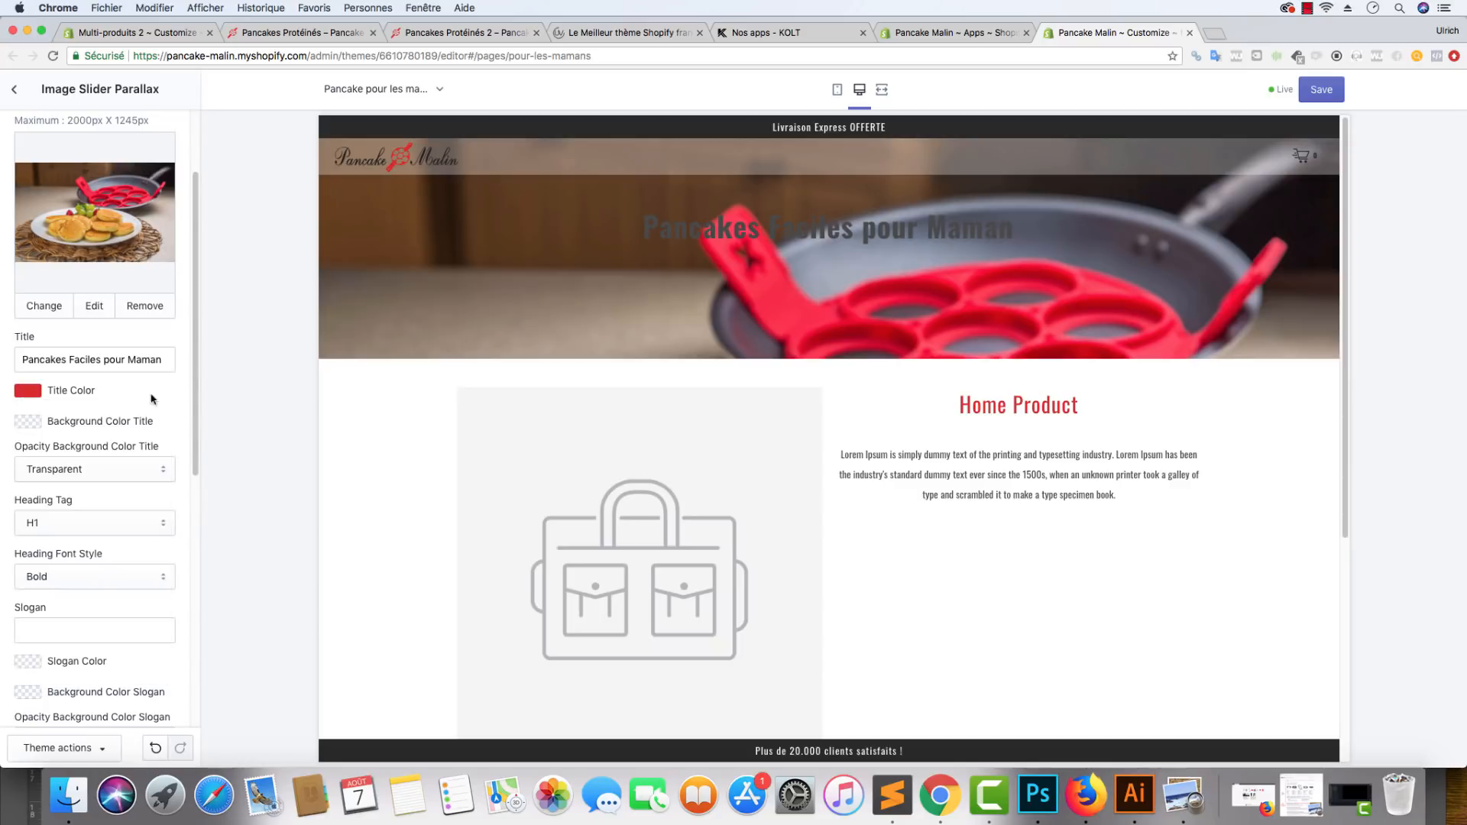
# Step: Give the slider title a white #FFFFFF background color with 50% opacity
pyautogui.click(29, 422)
pyautogui.click(65, 497)
pyautogui.moveTo(65, 497); pyautogui.dragTo(14, 425)
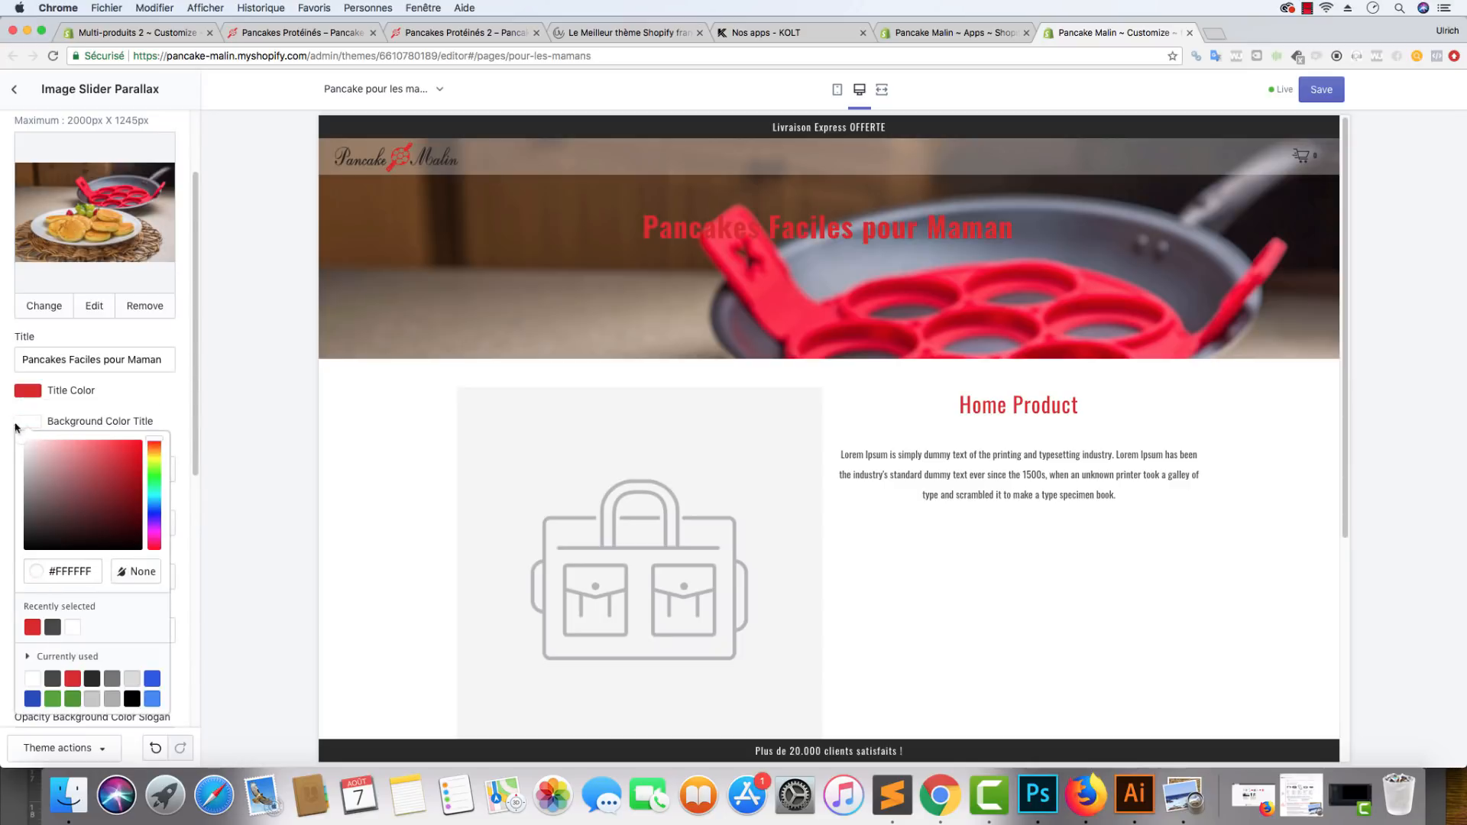
pyautogui.click(157, 418)
pyautogui.click(93, 471)
pyautogui.click(85, 538)
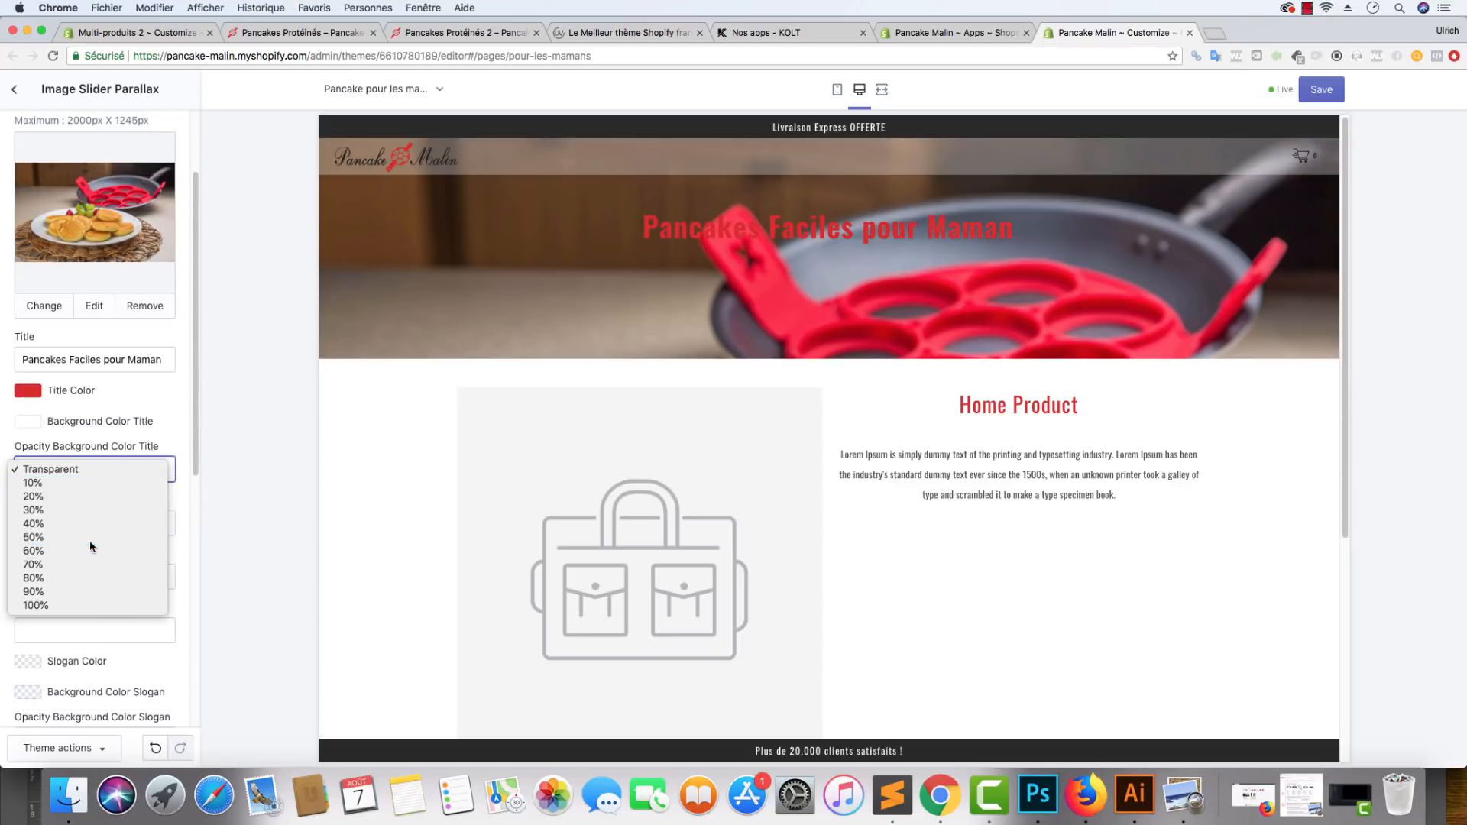
pyautogui.scroll(-5, 968, 374)
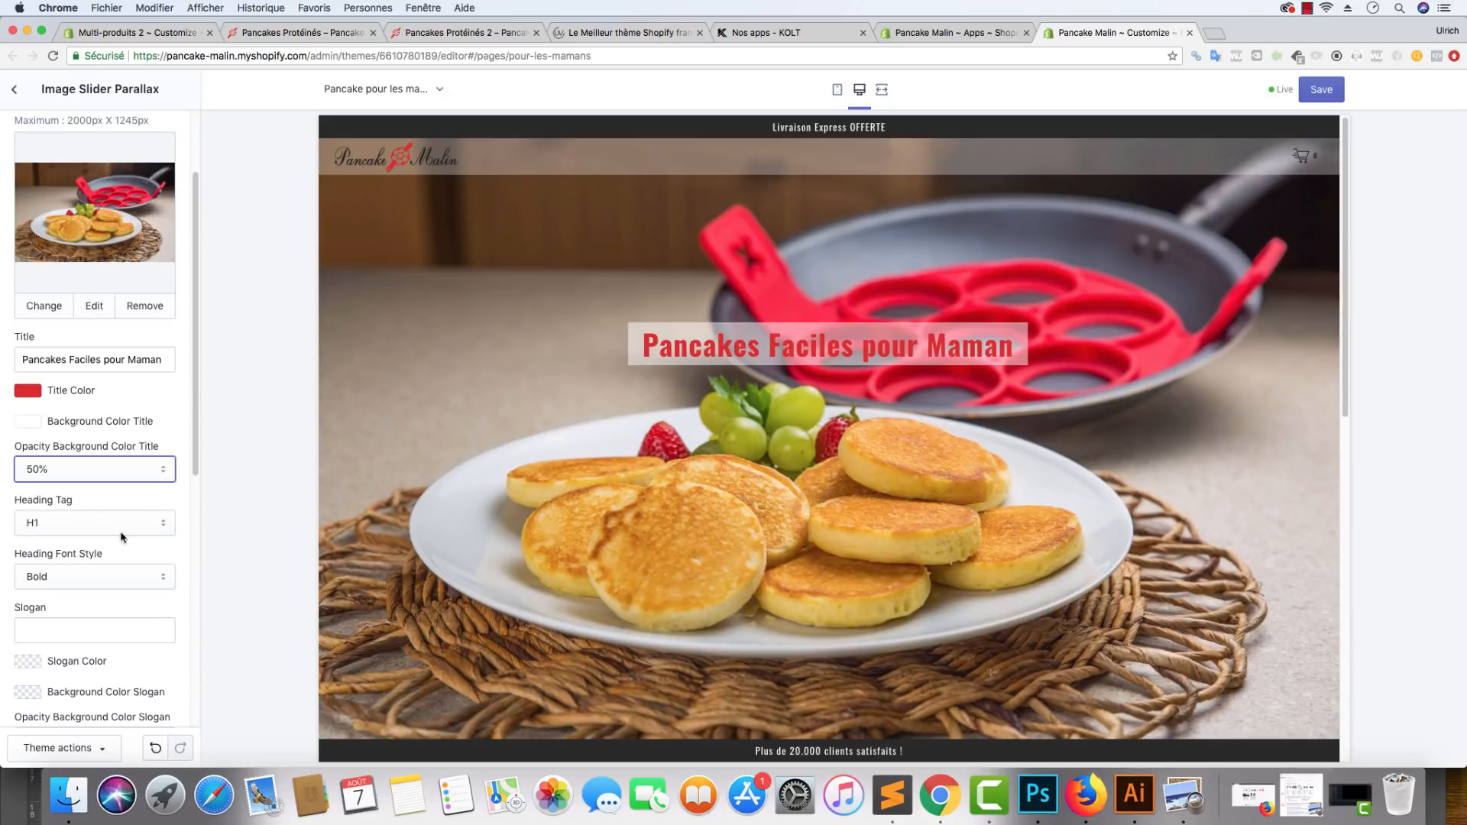
# Step: Set the slider's heading font style to Lighter and return to the section list
pyautogui.click(118, 576)
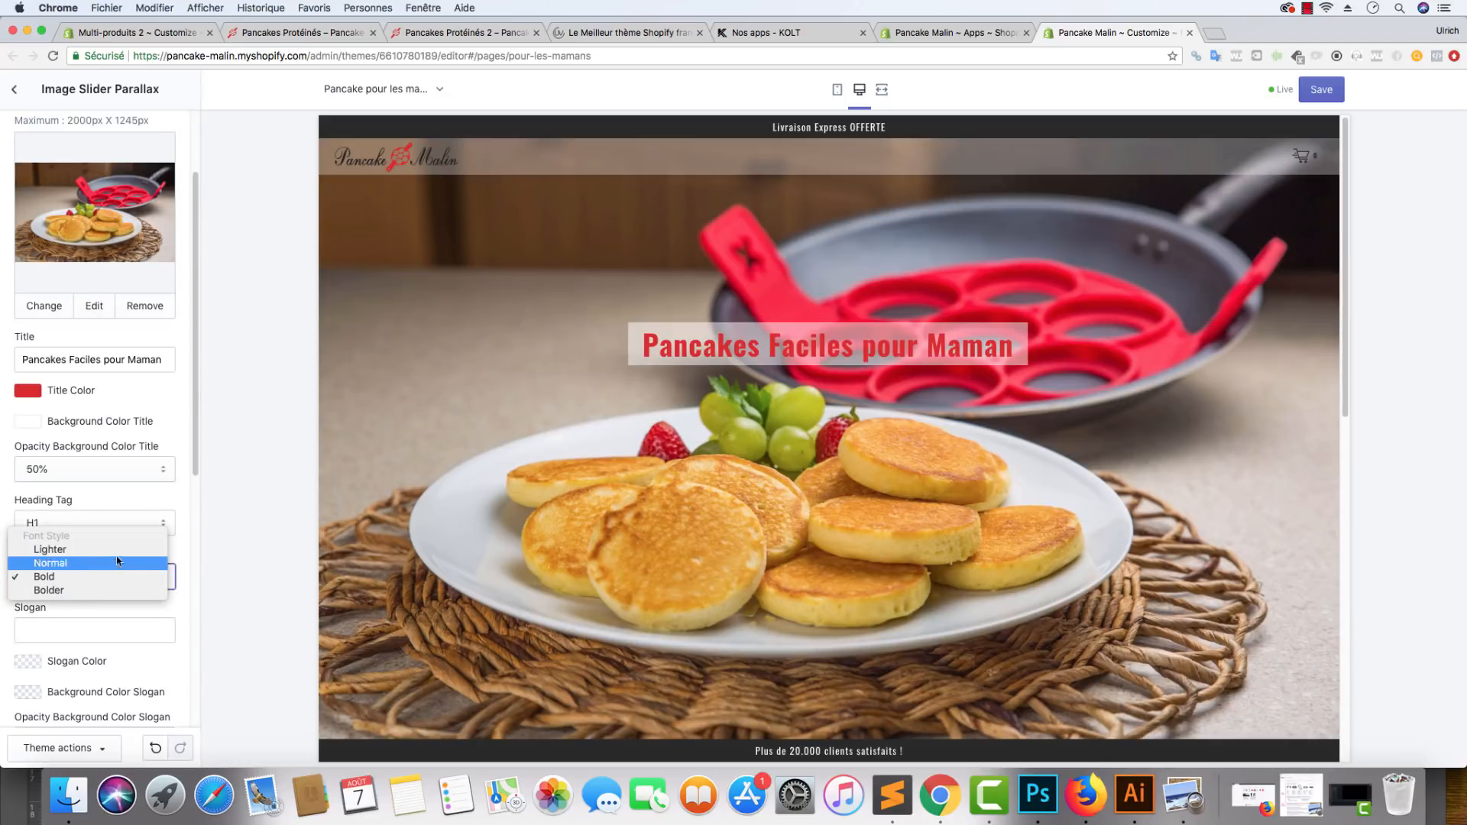
pyautogui.click(119, 549)
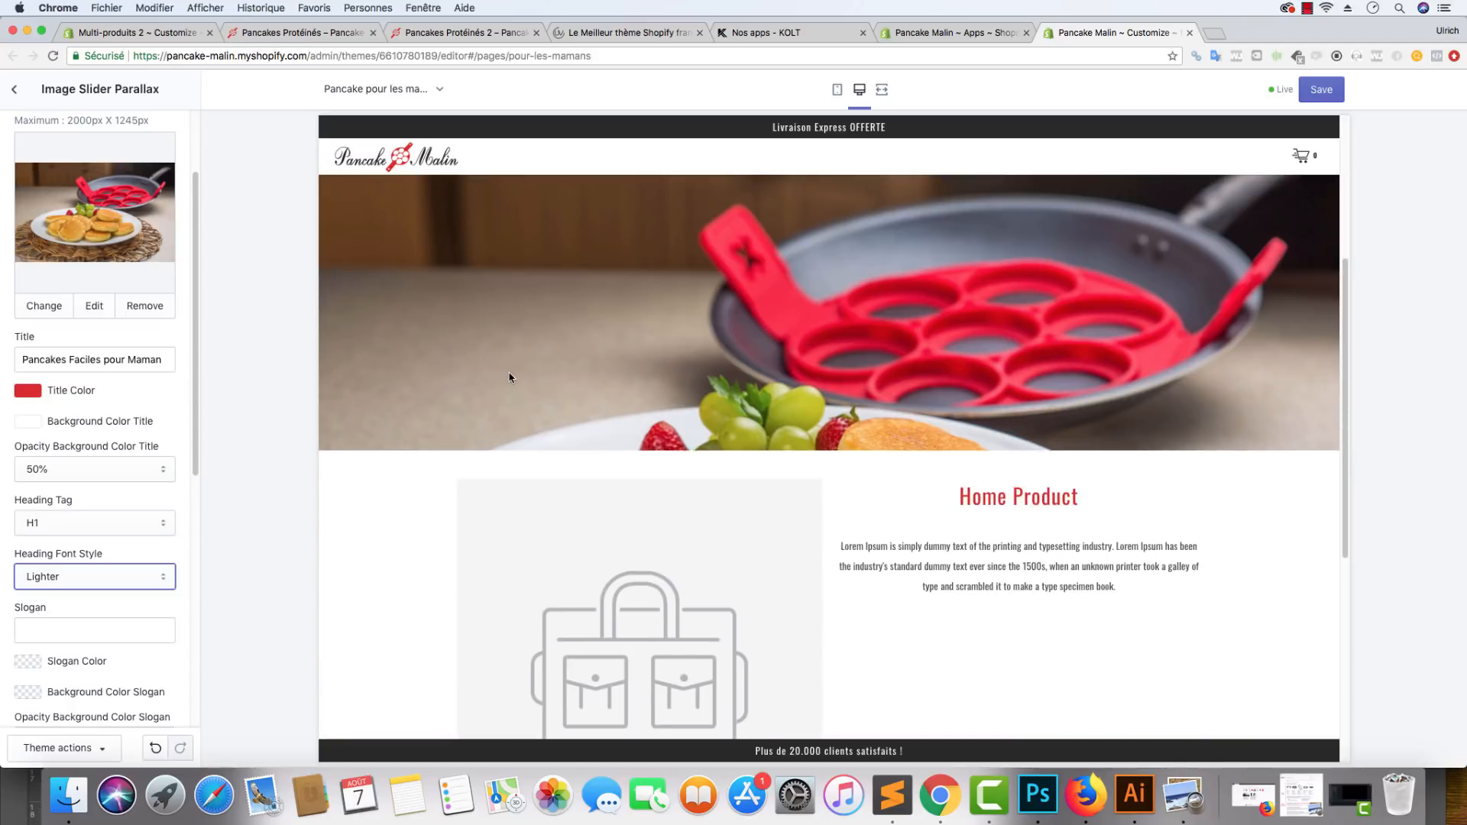
pyautogui.click(14, 89)
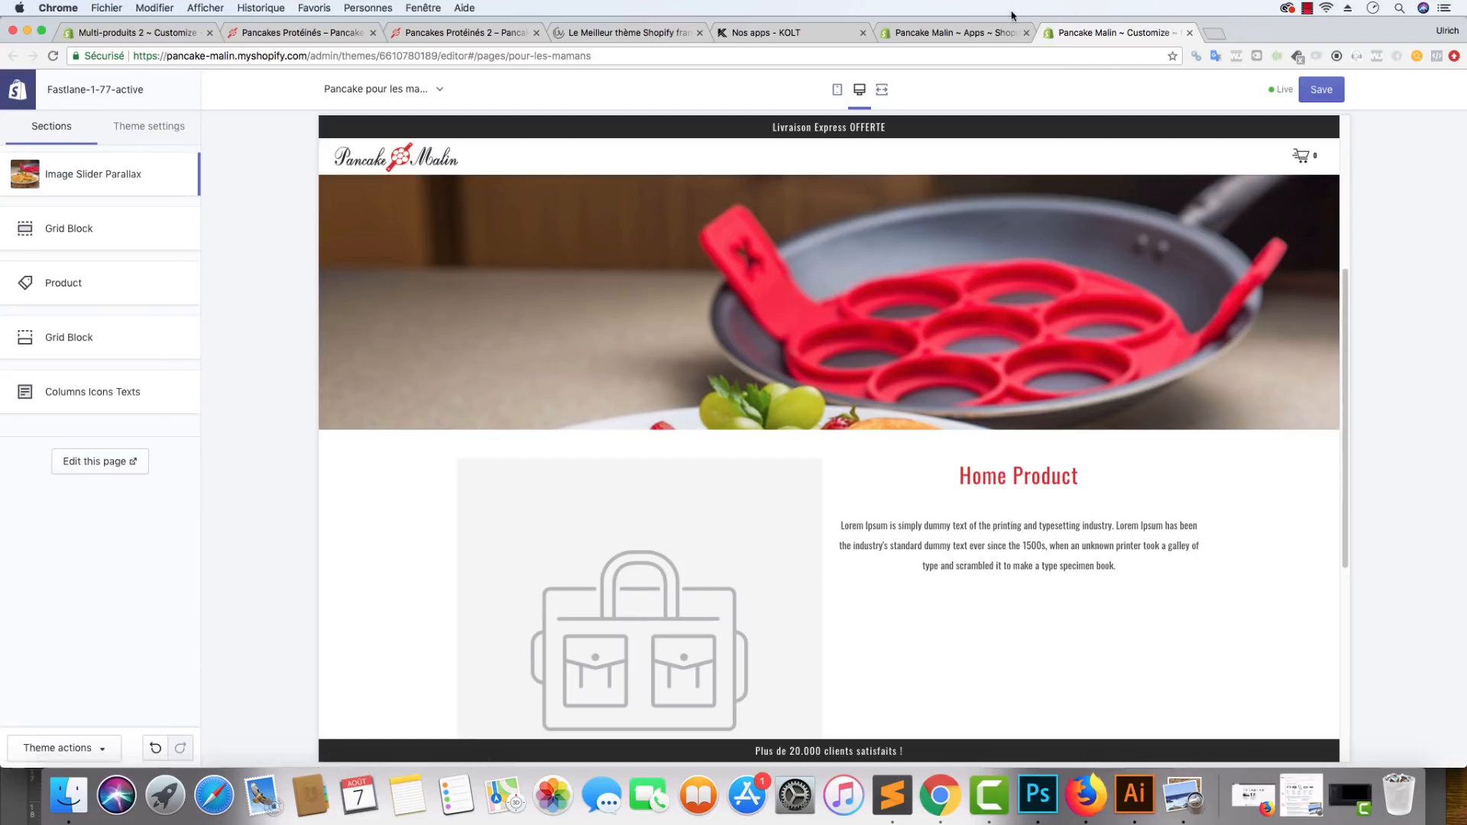
# Step: Check the product configured for the page in Fastlane Funnel and return to the theme customizer
pyautogui.click(993, 33)
pyautogui.scroll(6, 851, 442)
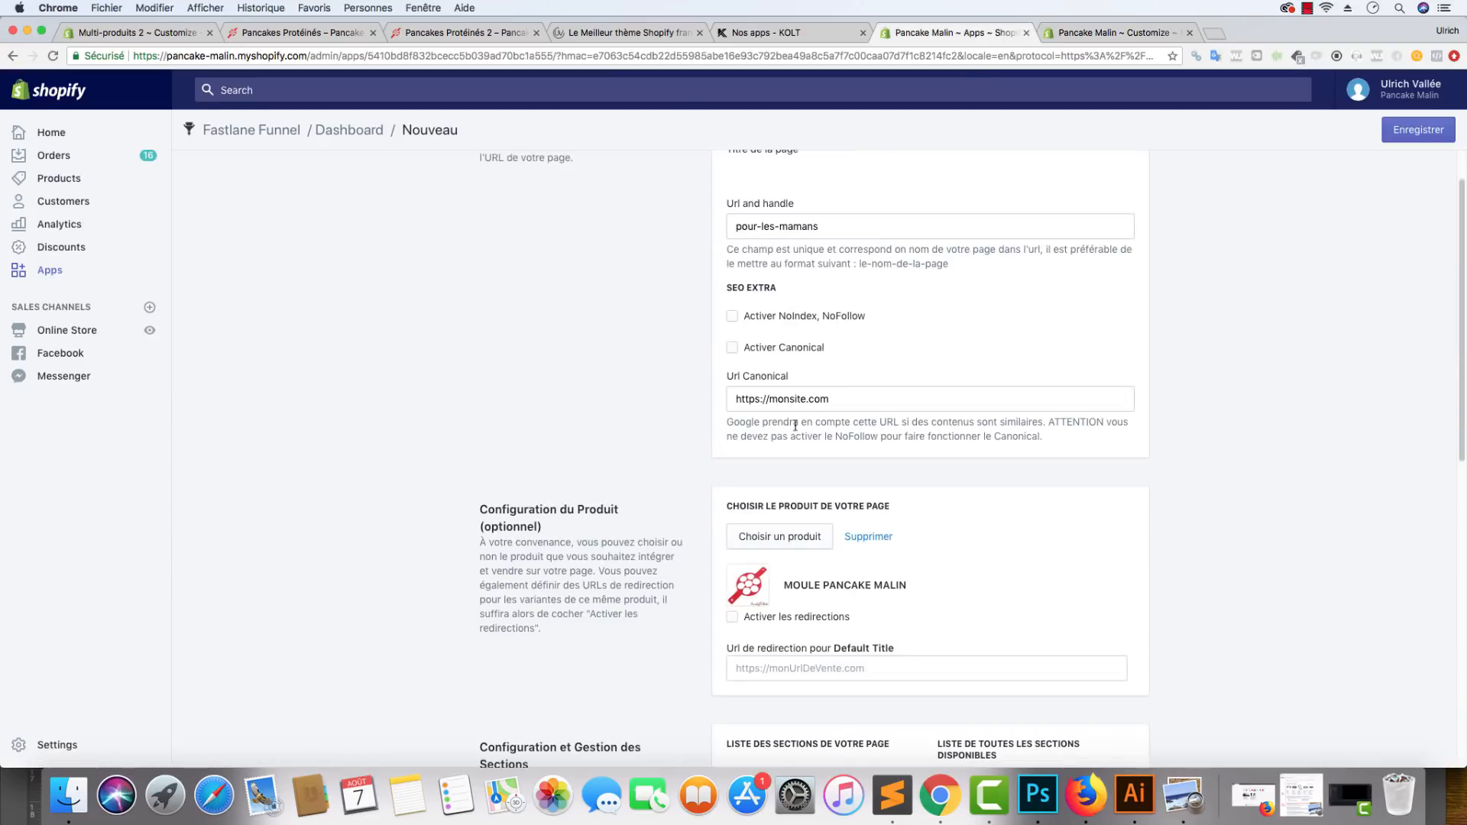
pyautogui.click(1123, 33)
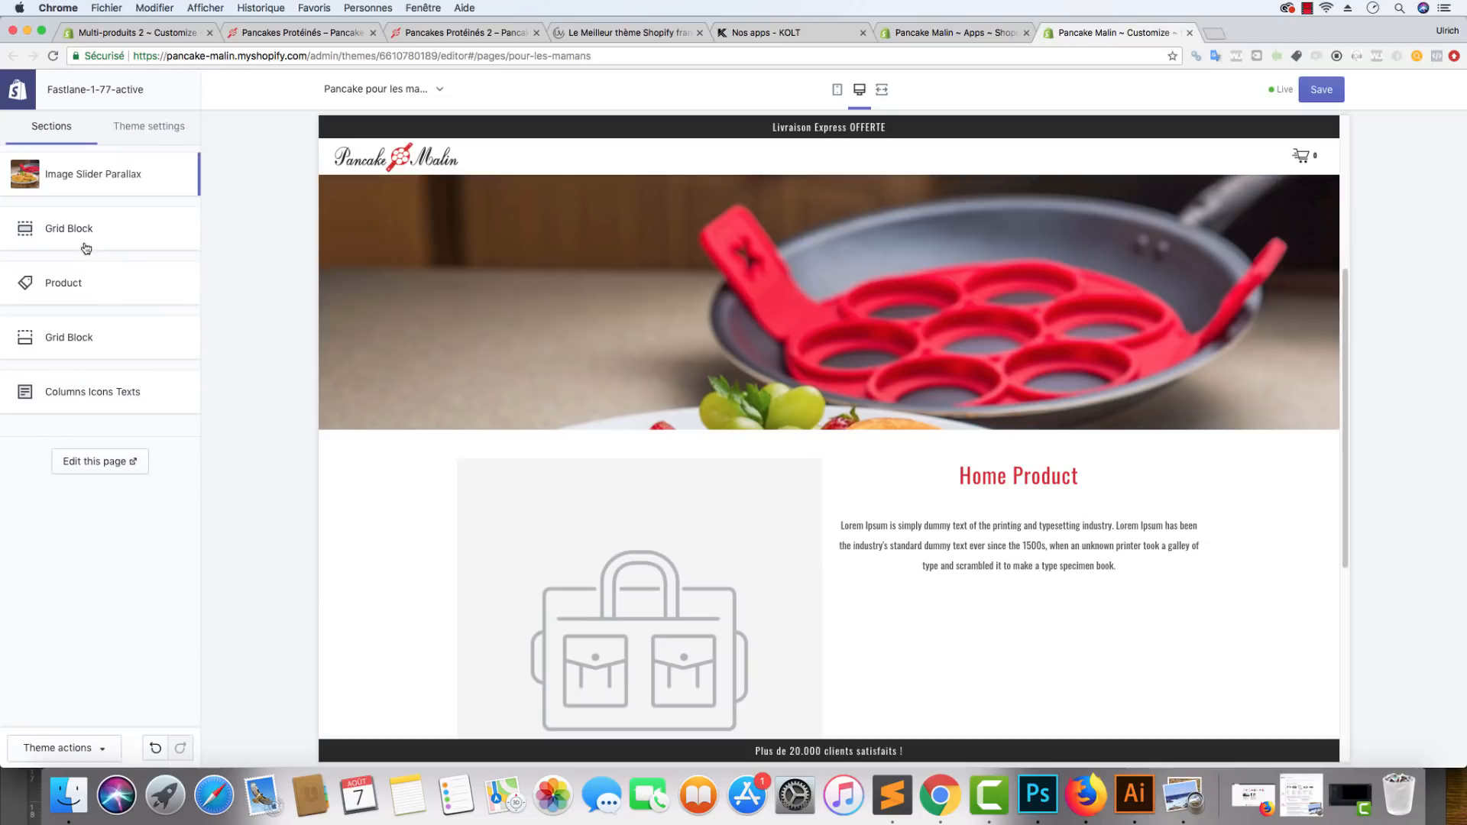
# Step: Assign the MOULE PANCAKE MALIN product to the Product section
pyautogui.click(68, 268)
pyautogui.click(88, 249)
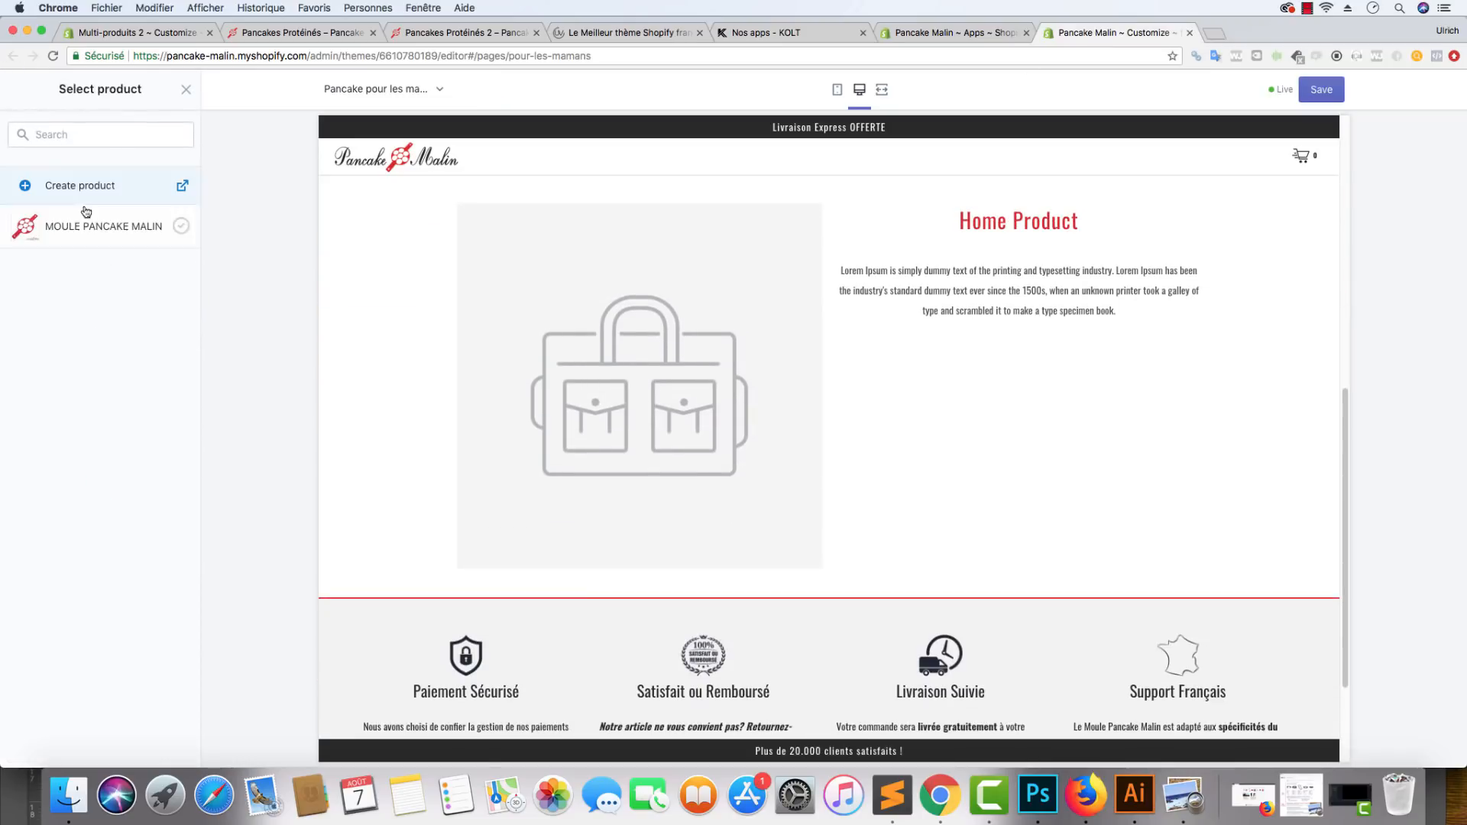
pyautogui.click(82, 229)
pyautogui.click(168, 747)
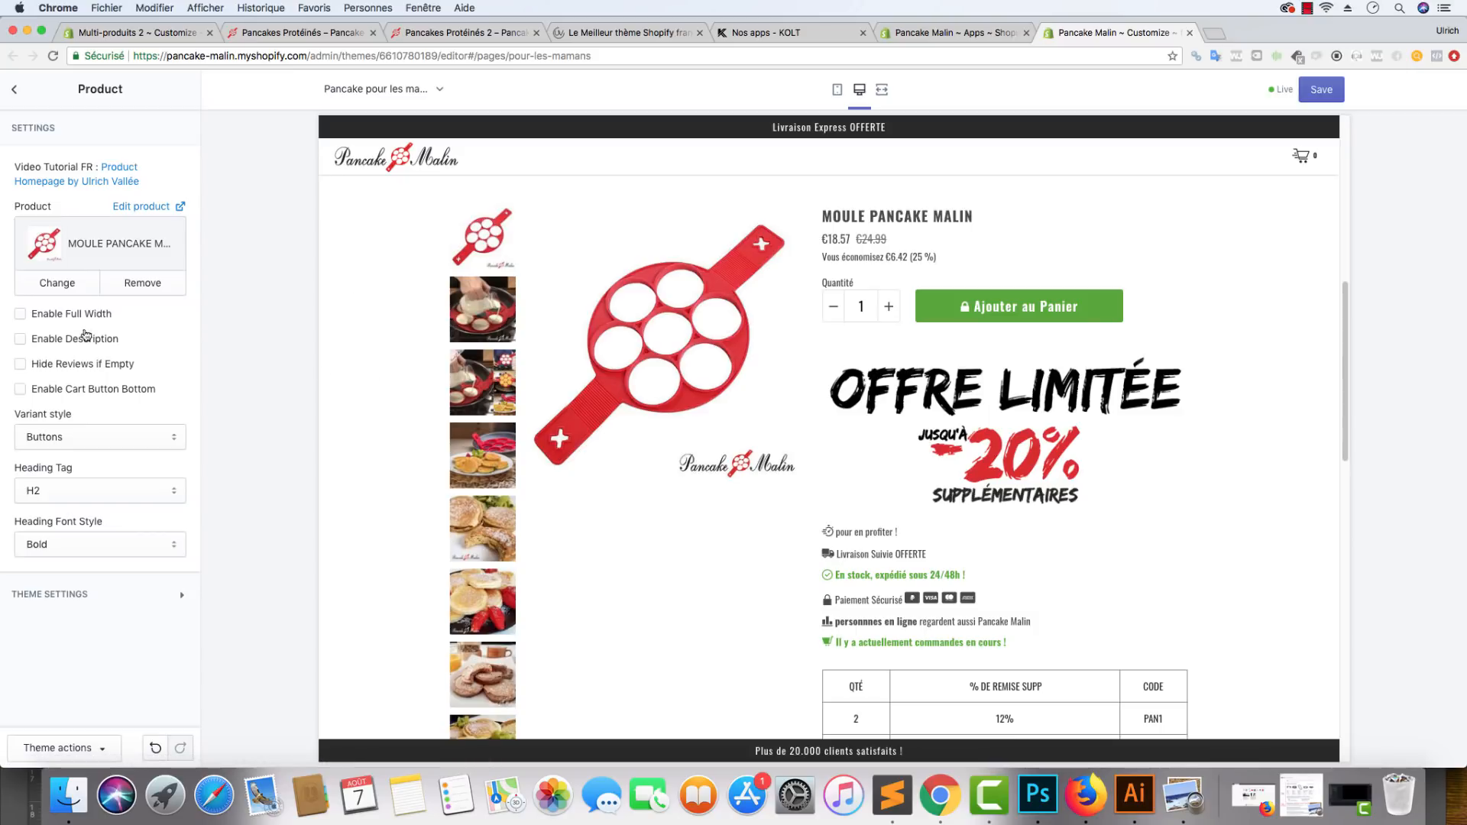
# Step: Enable the description and the bottom cart button in the Product section, and set its variant style to Dropdowns
pyautogui.click(86, 343)
pyautogui.click(77, 391)
pyautogui.click(89, 432)
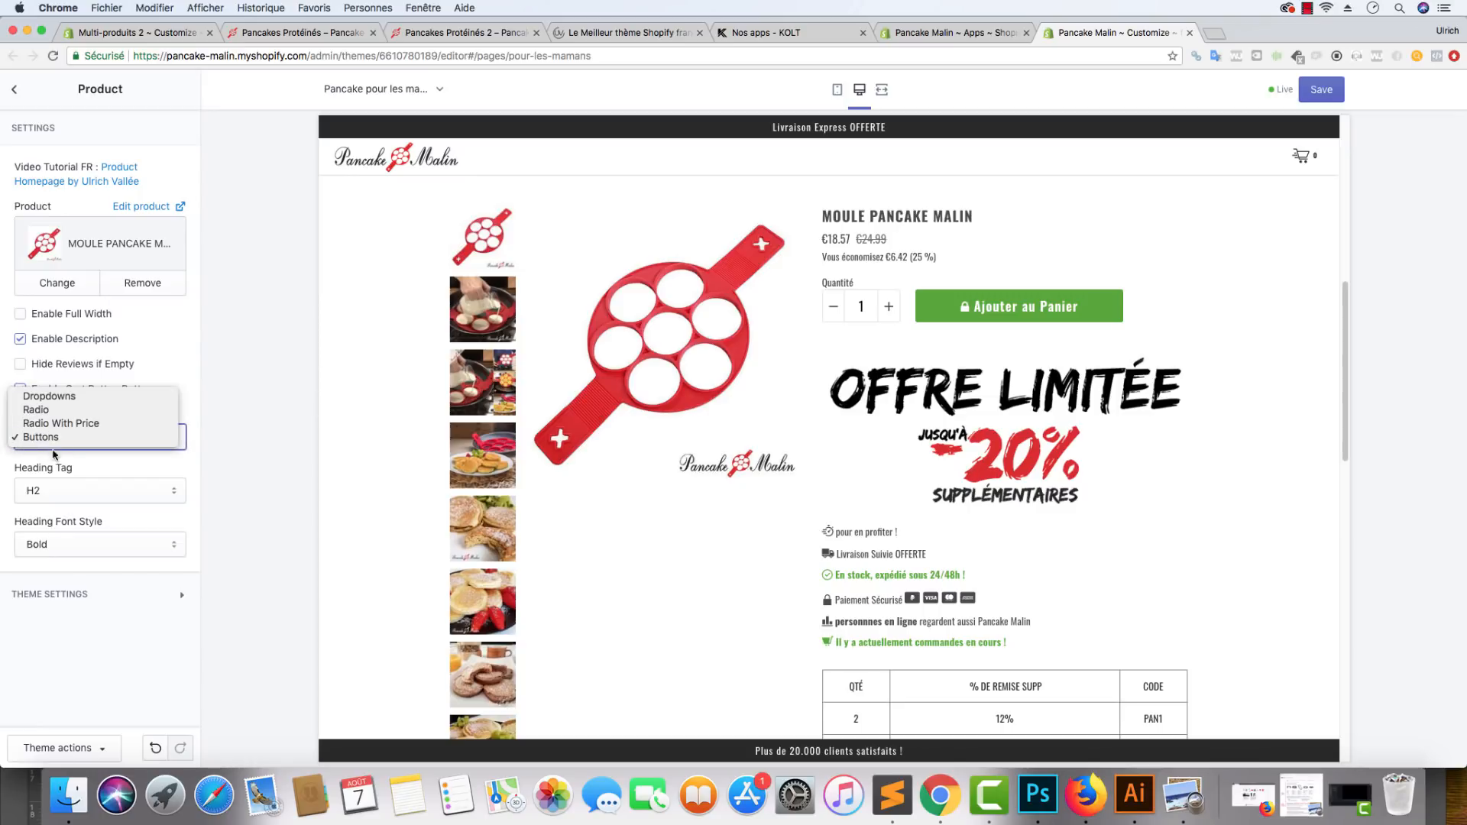
pyautogui.click(92, 398)
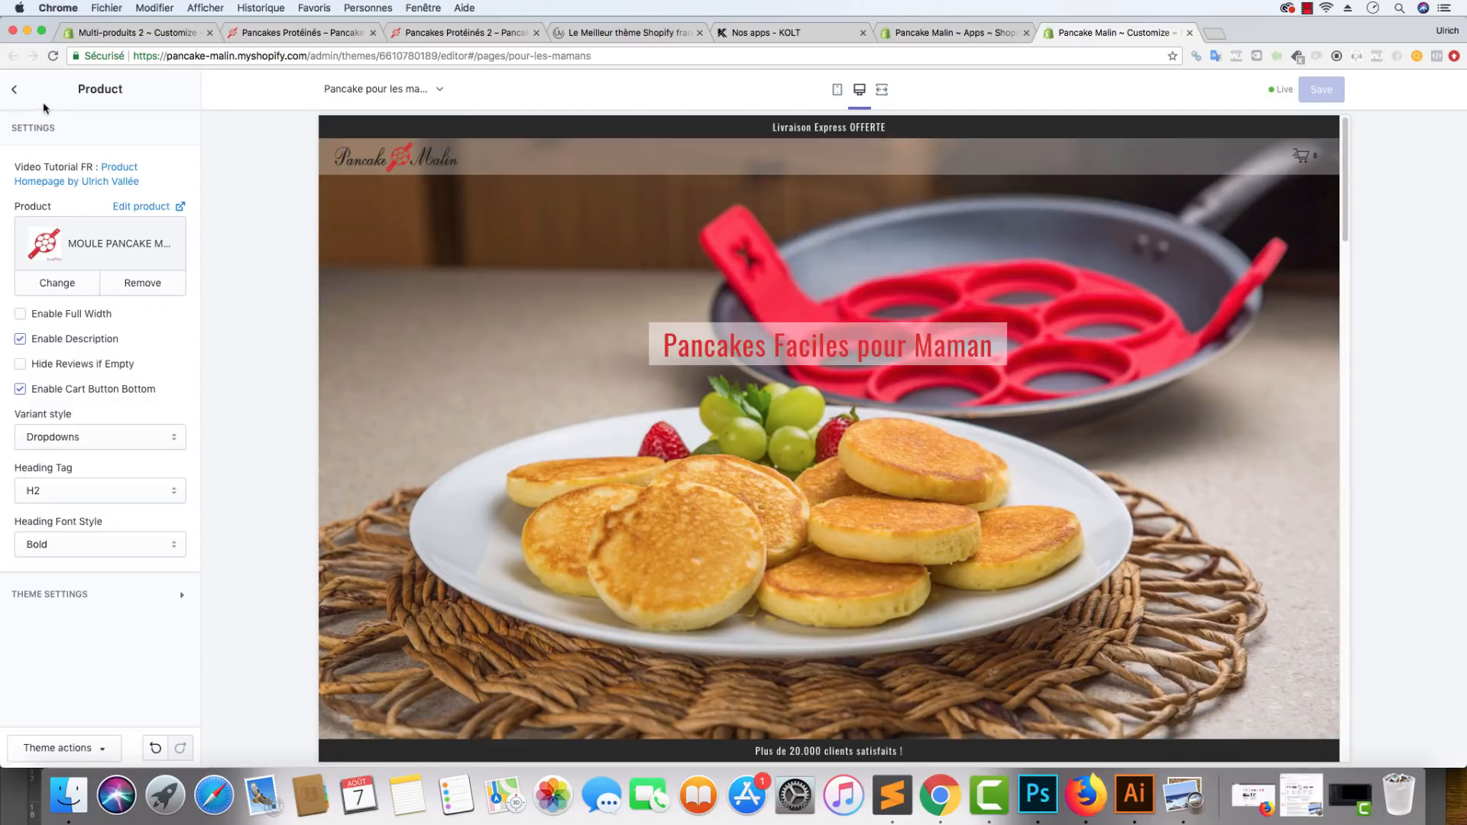
pyautogui.click(15, 92)
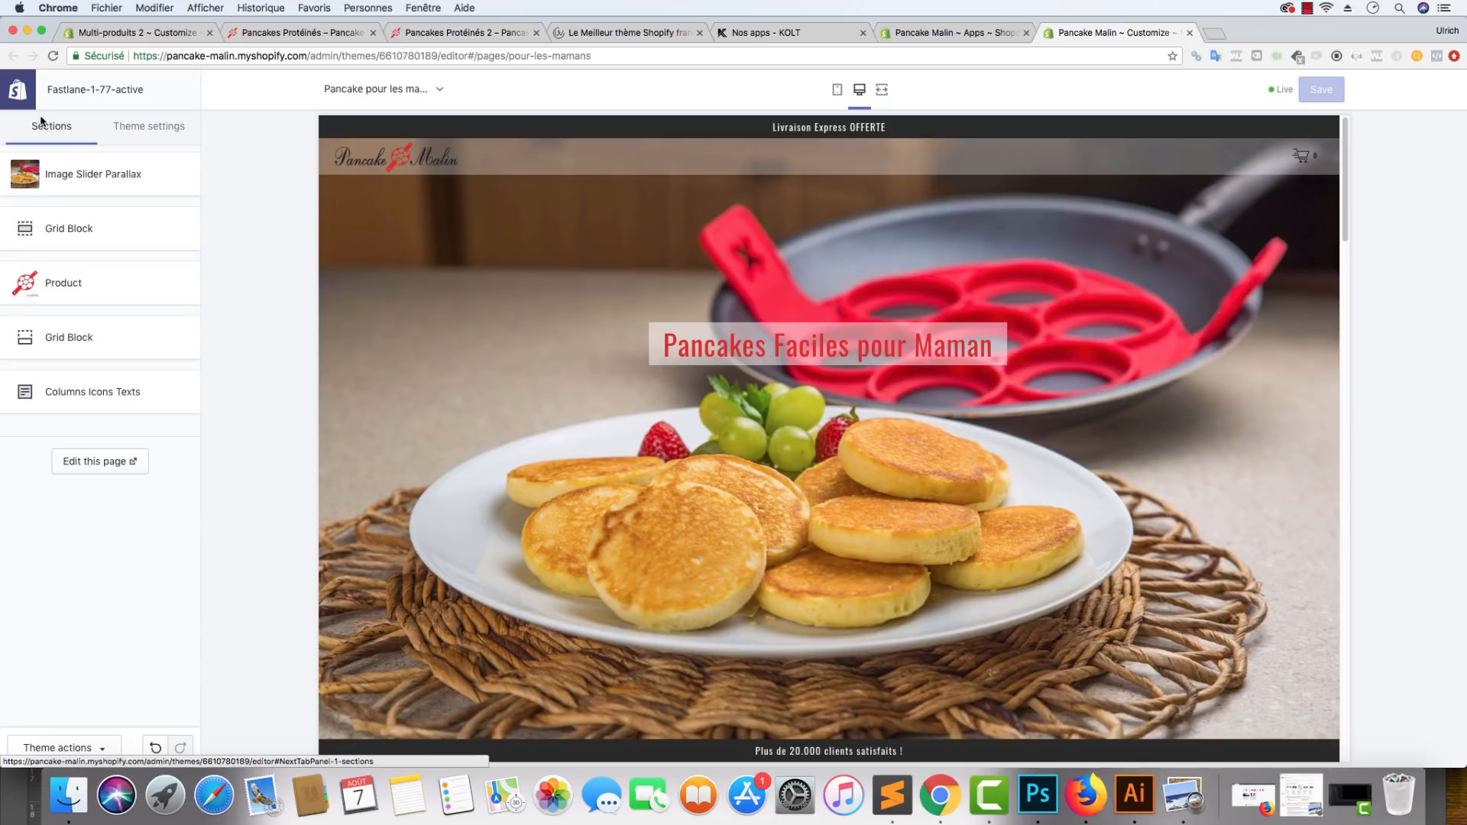
# Step: Open the Grid Block above Product and compare it with the text block on the published recette-proteine page
pyautogui.click(141, 233)
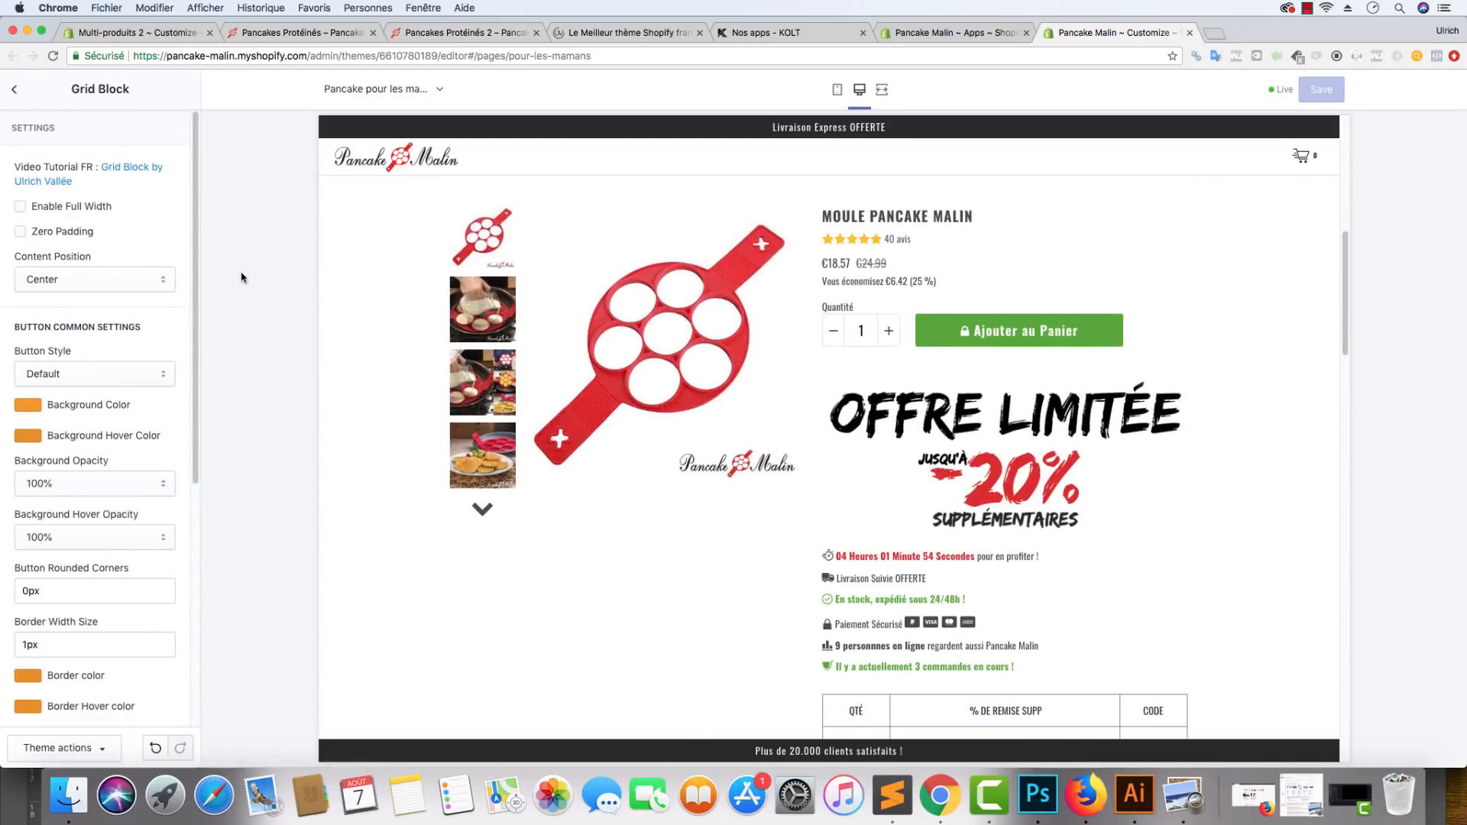
pyautogui.click(465, 32)
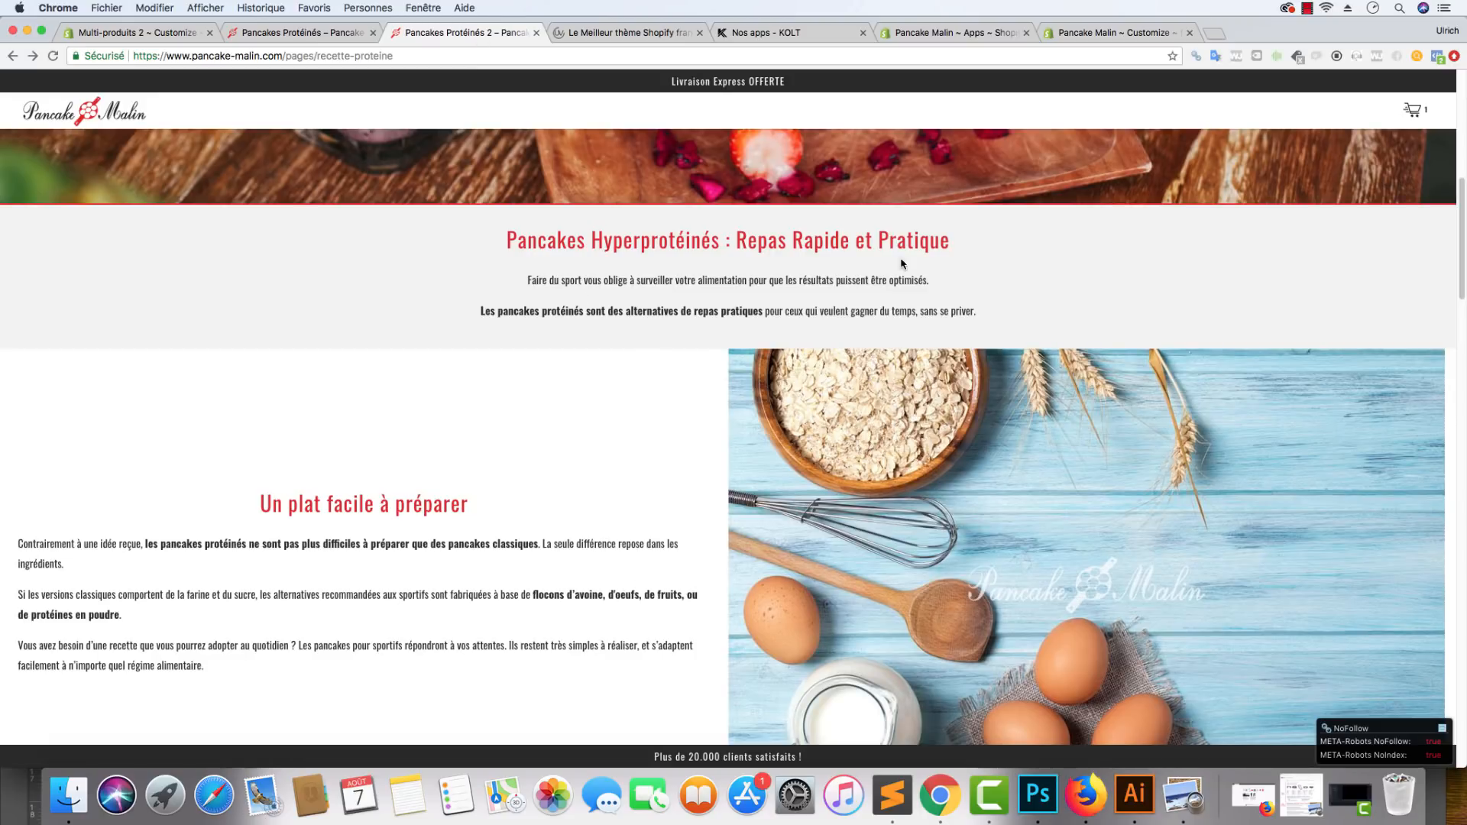
pyautogui.click(1084, 34)
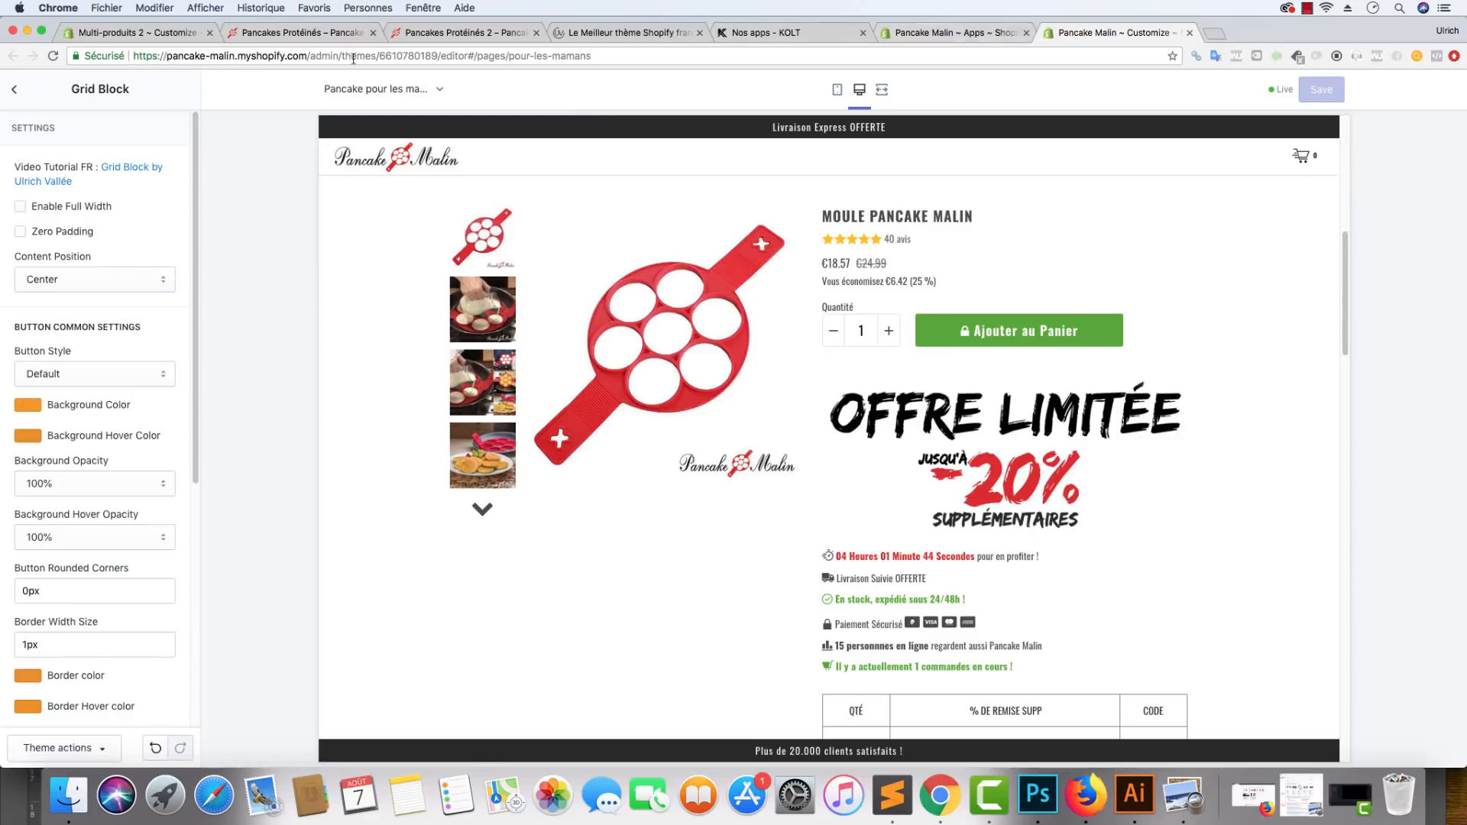
# Step: Review the page's configuration in Fastlane Funnel and the app's subscription offer on the KOLT site
pyautogui.click(899, 34)
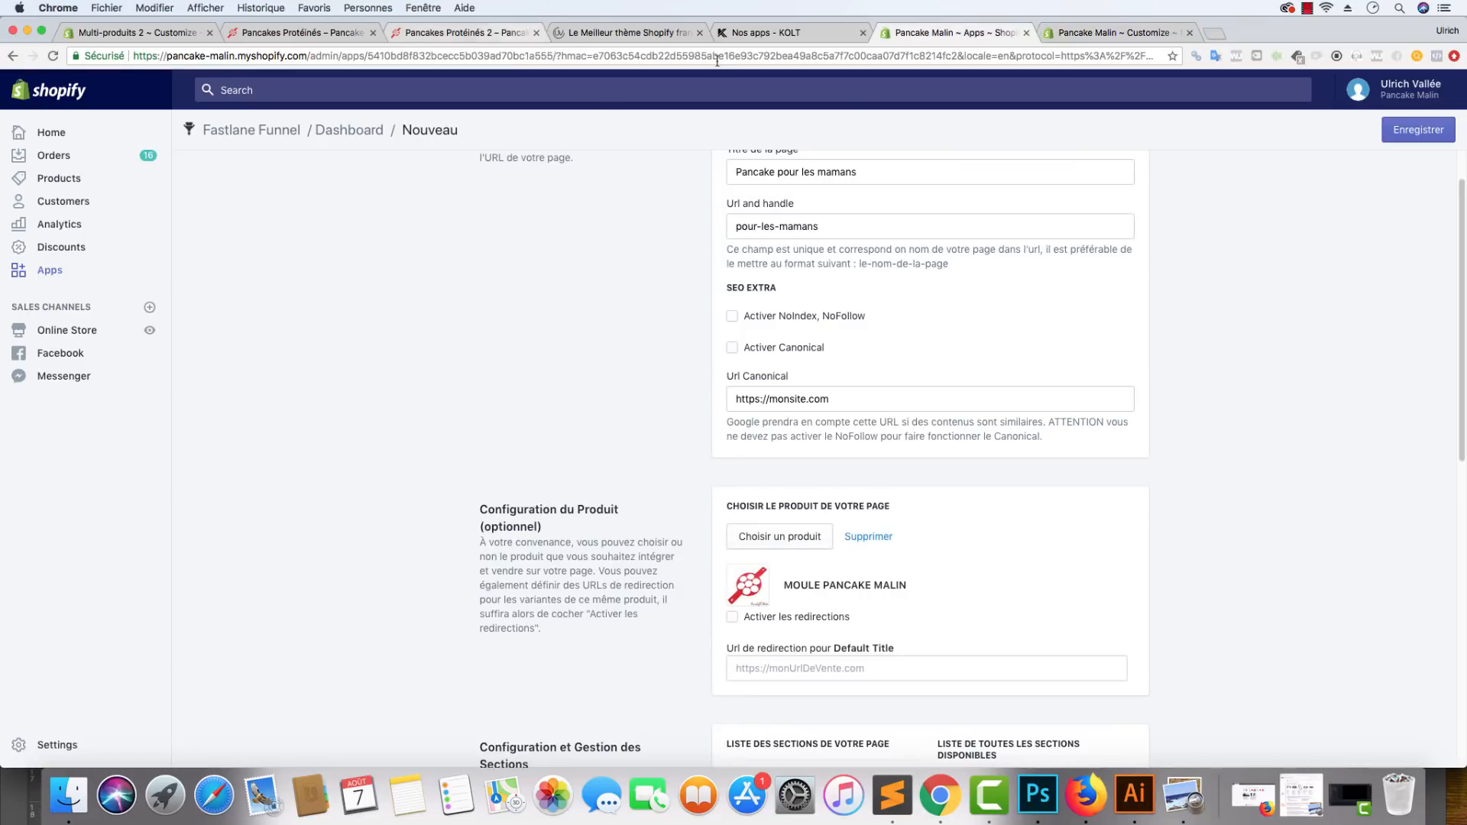
pyautogui.click(756, 33)
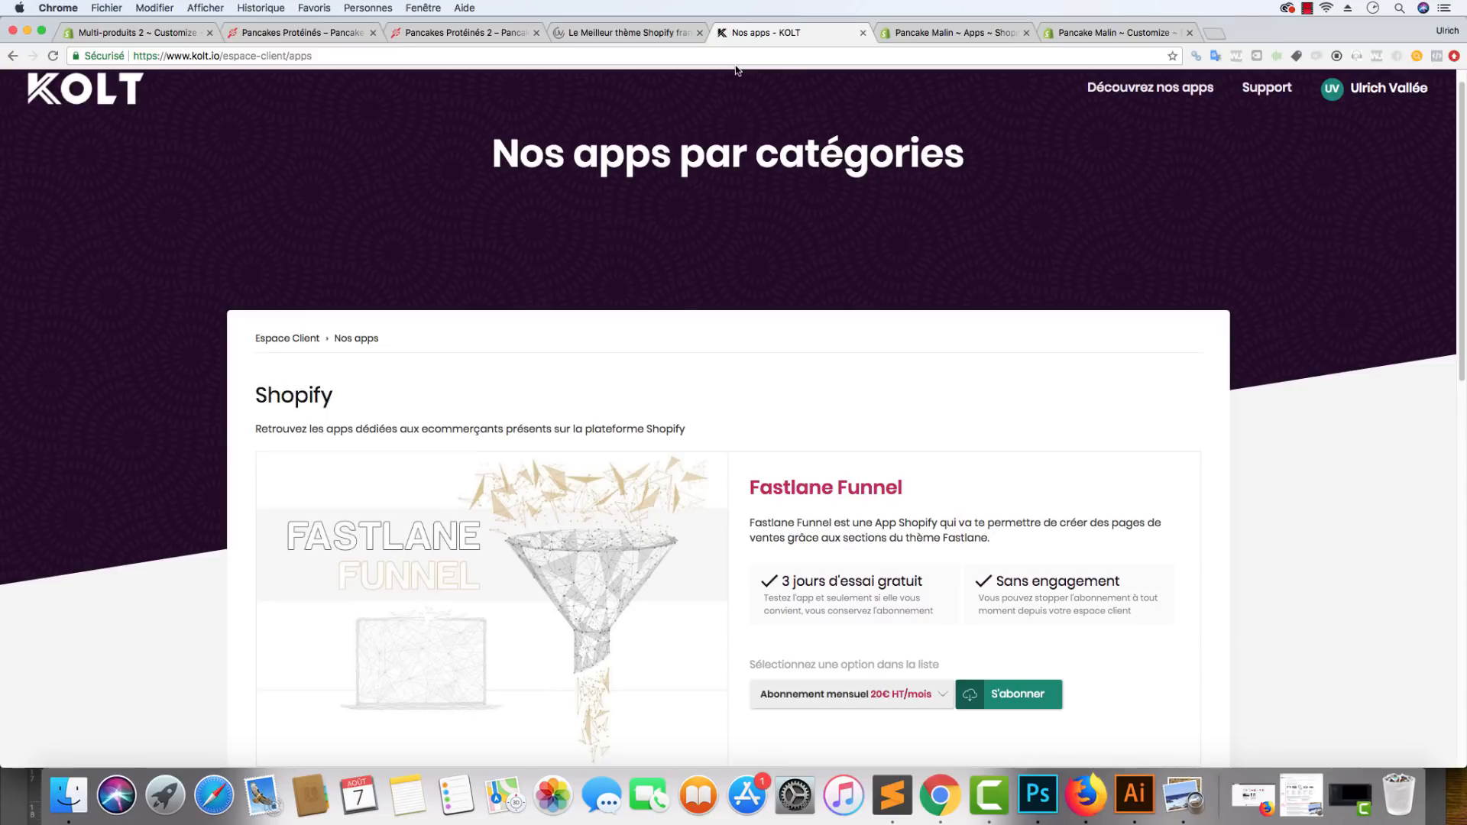
pyautogui.click(496, 32)
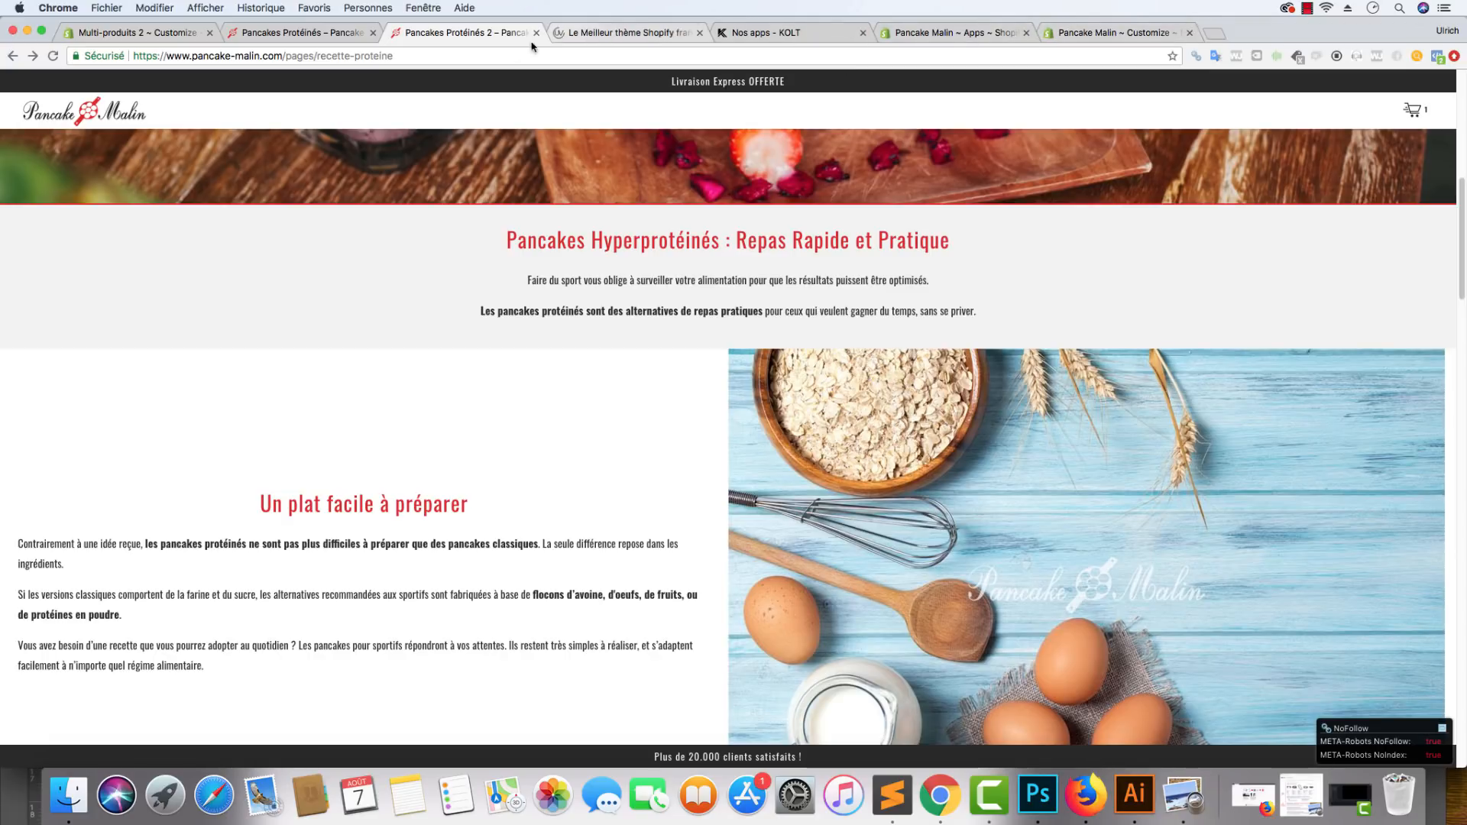
pyautogui.click(800, 36)
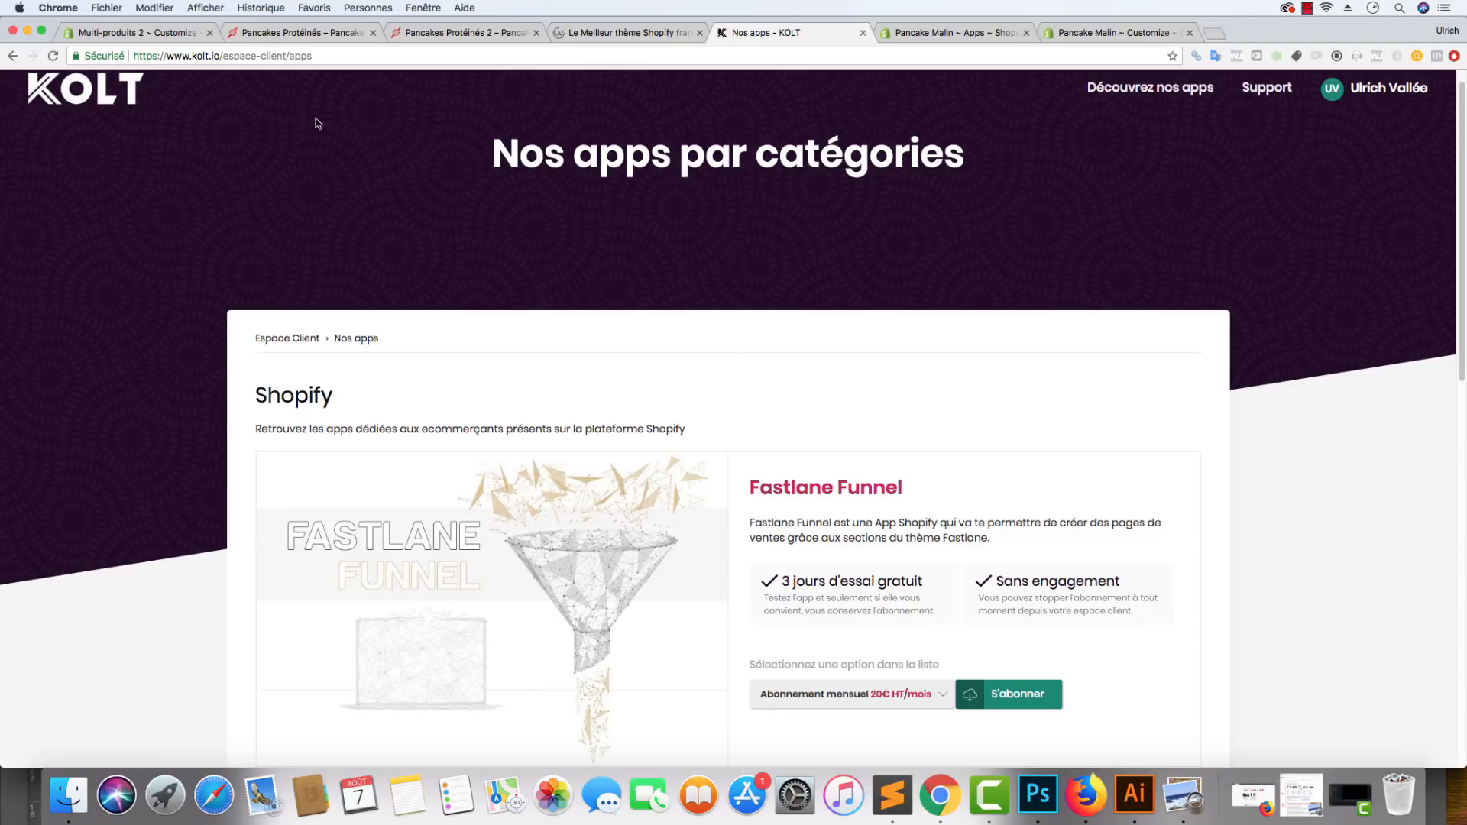
# Step: Examine the published pancake-proteine page from its product offer and customer reviews to its footer and recipe text blocks
pyautogui.click(290, 33)
pyautogui.scroll(-10, 707, 512)
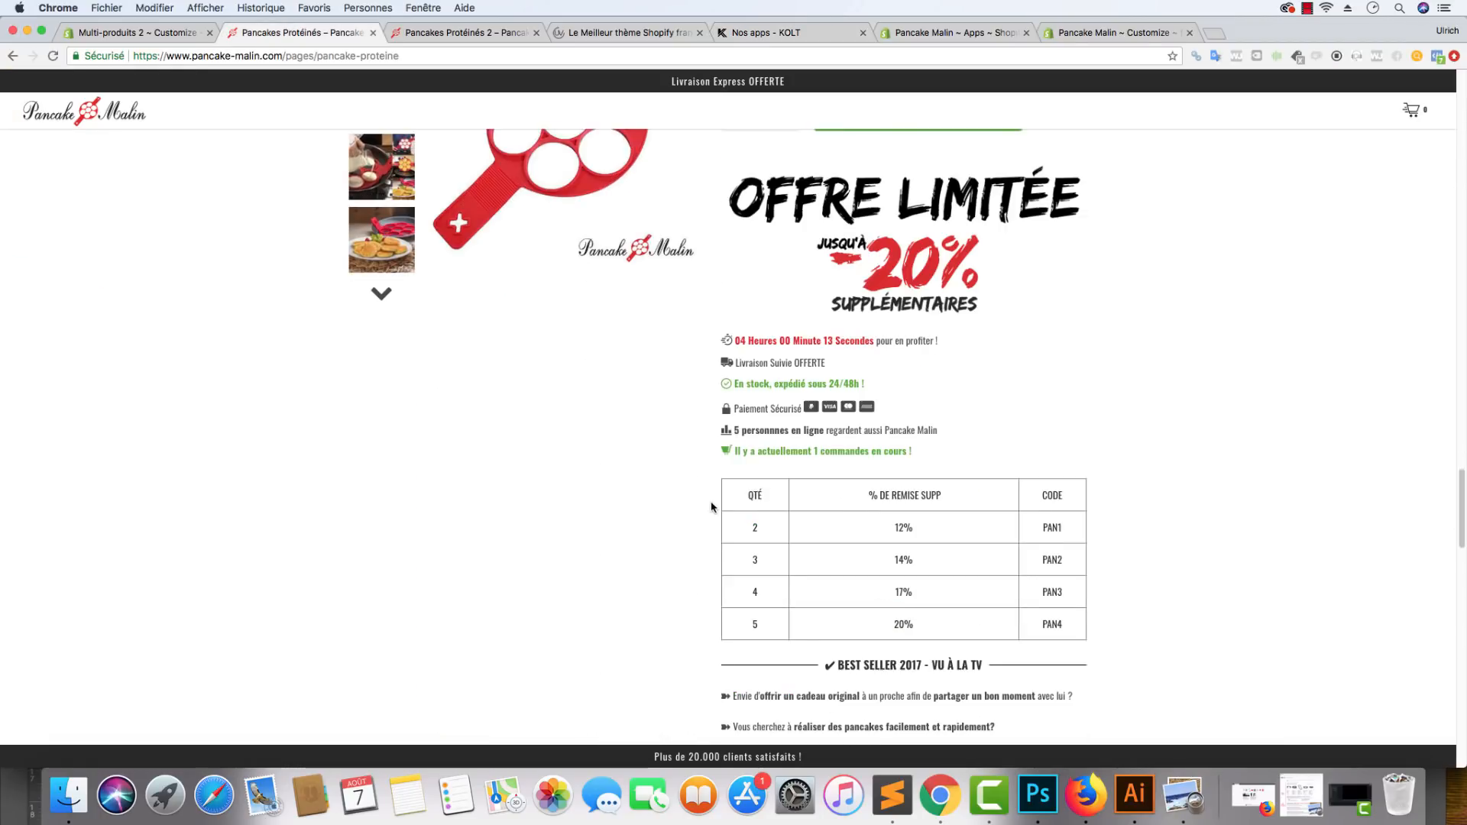
pyautogui.scroll(3, 711, 508)
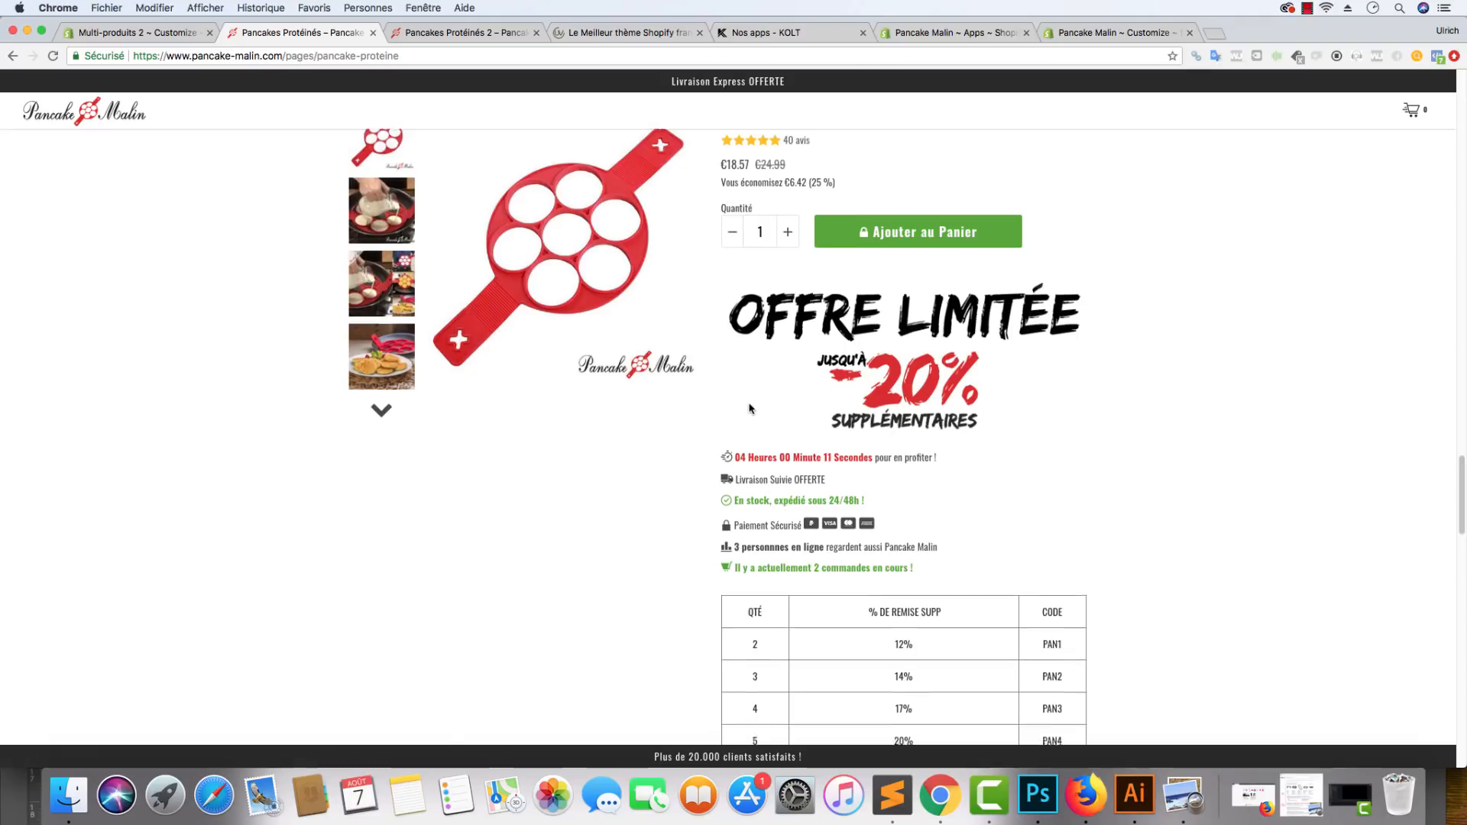
pyautogui.scroll(-15, 623, 412)
pyautogui.scroll(-5, 626, 419)
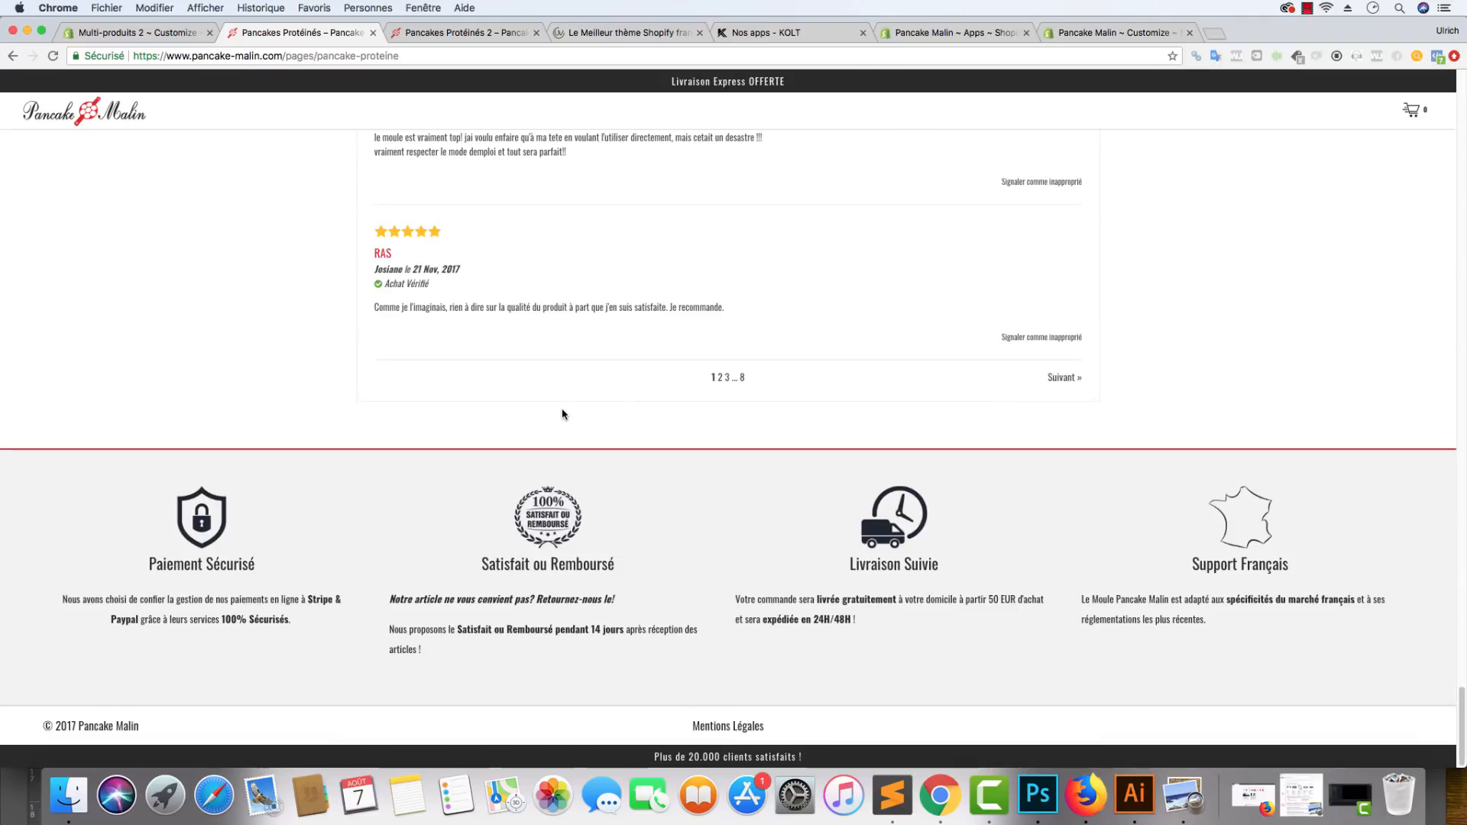
pyautogui.scroll(20, 560, 409)
pyautogui.scroll(-10, 544, 378)
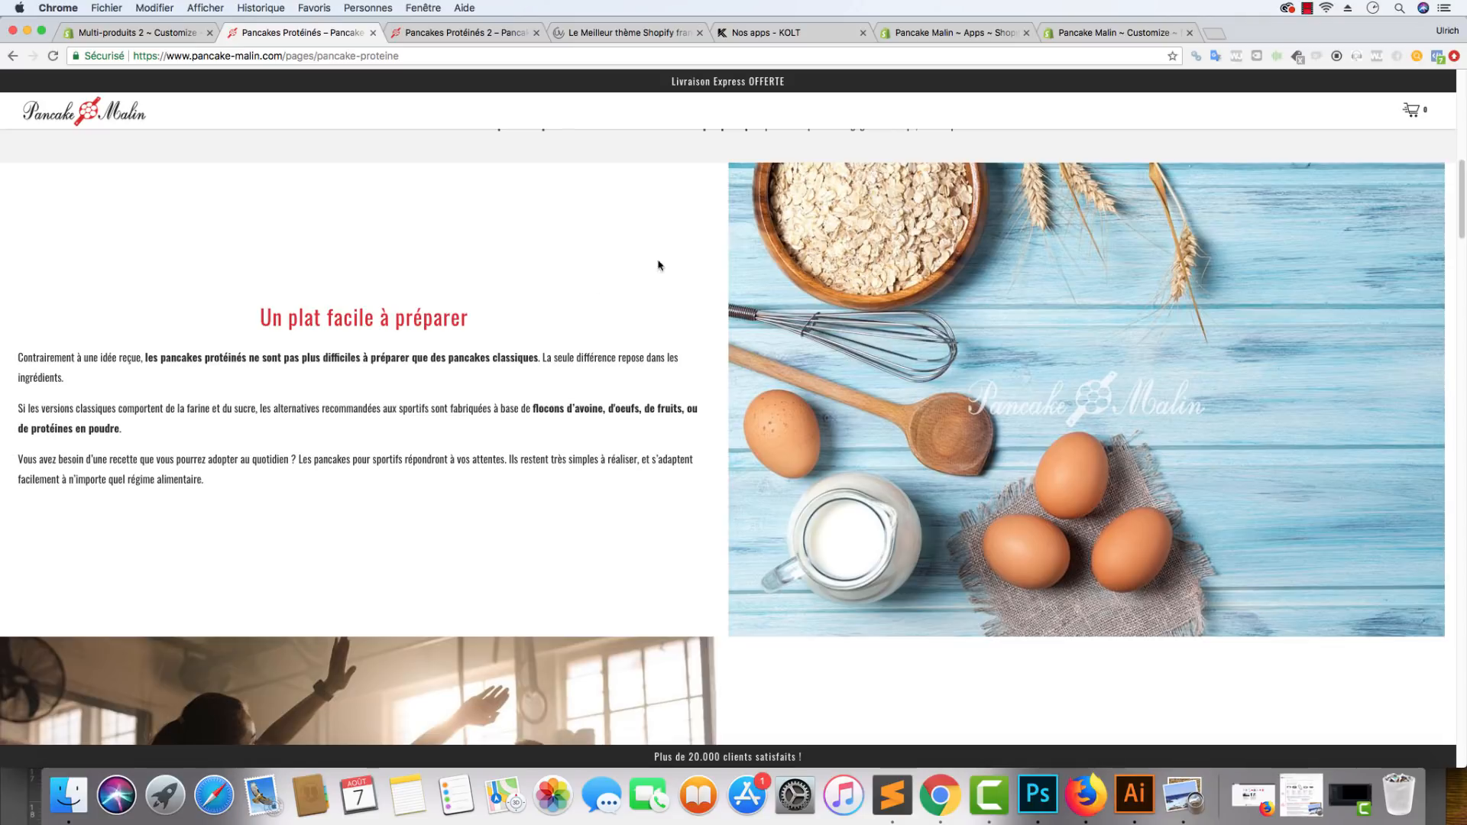
# Step: Compare the Fastlane theme's sales page and its URL with the Fastlane Funnel subscription offer on the KOLT site
pyautogui.click(926, 34)
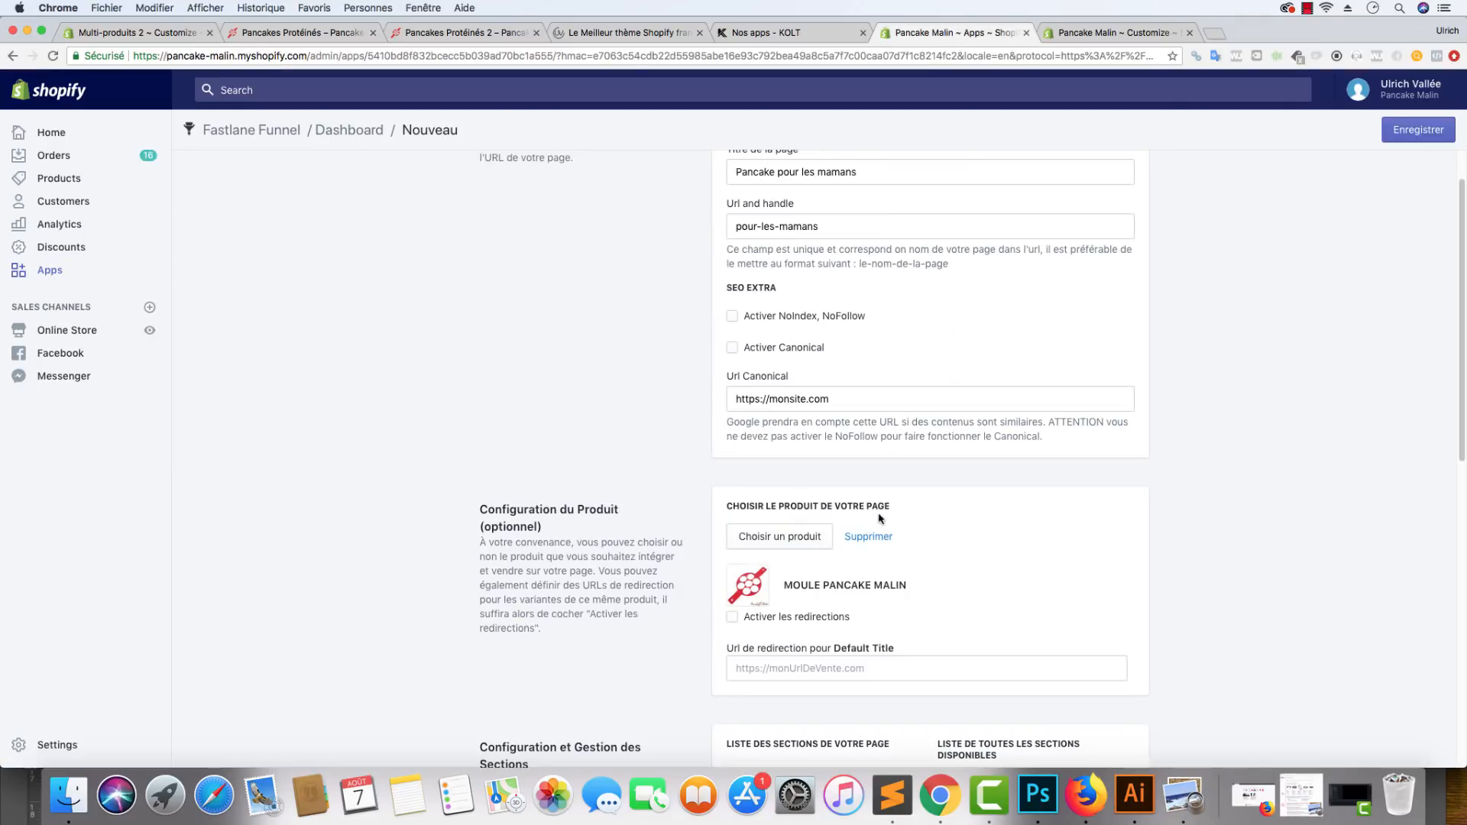
pyautogui.click(764, 33)
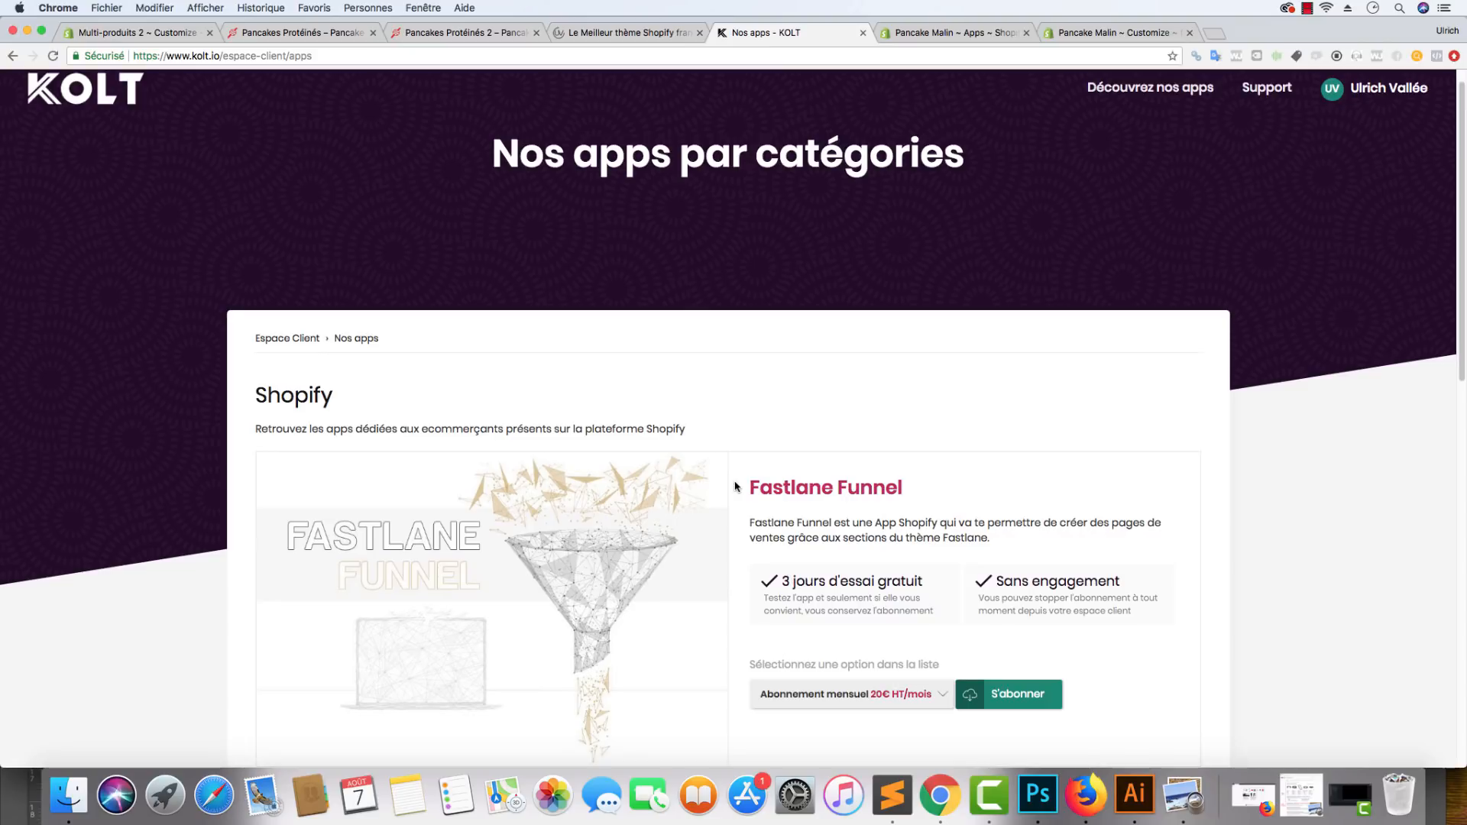
pyautogui.click(667, 35)
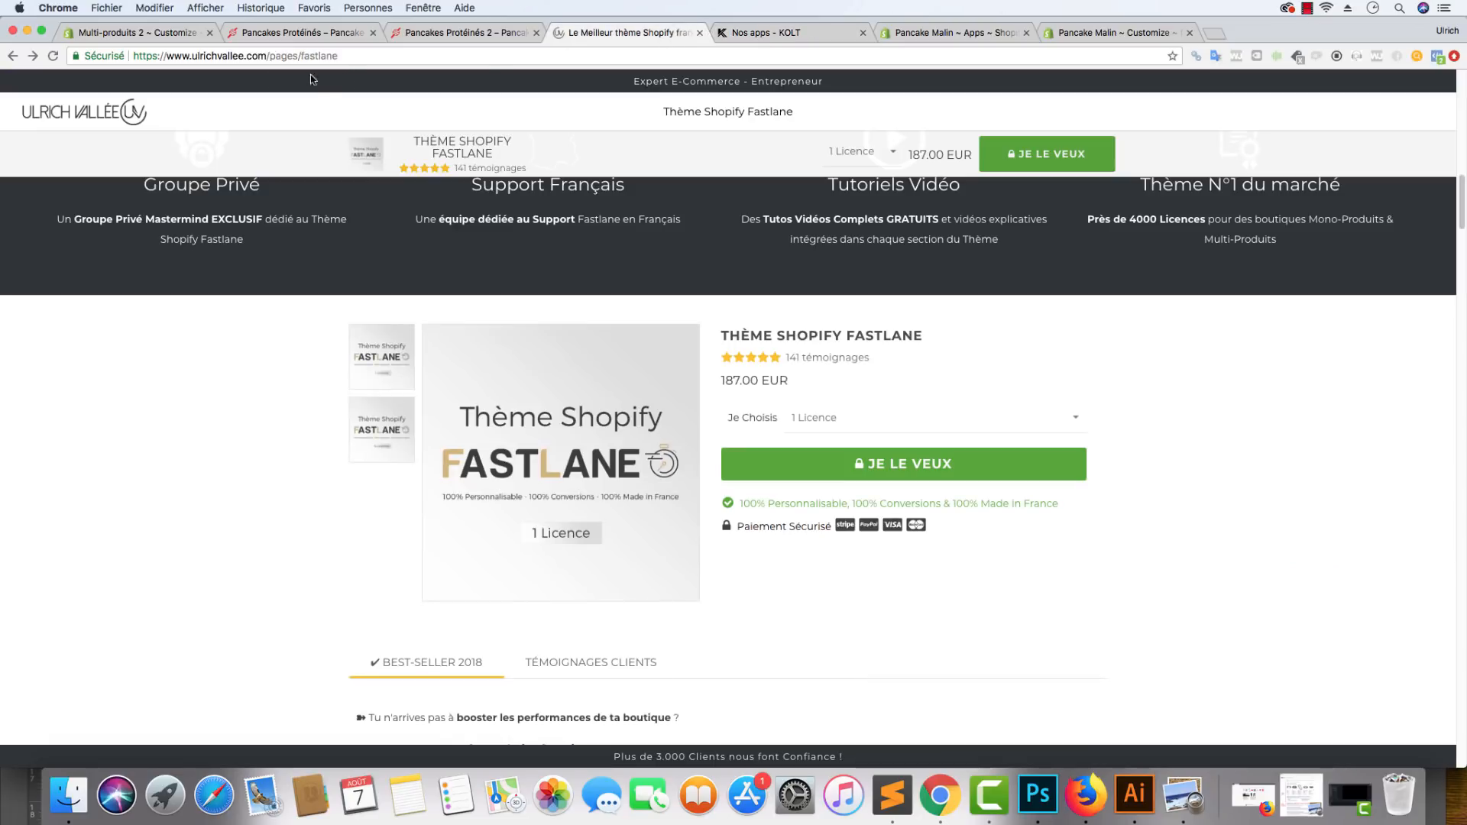
pyautogui.click(337, 55)
pyautogui.scroll(15, 914, 616)
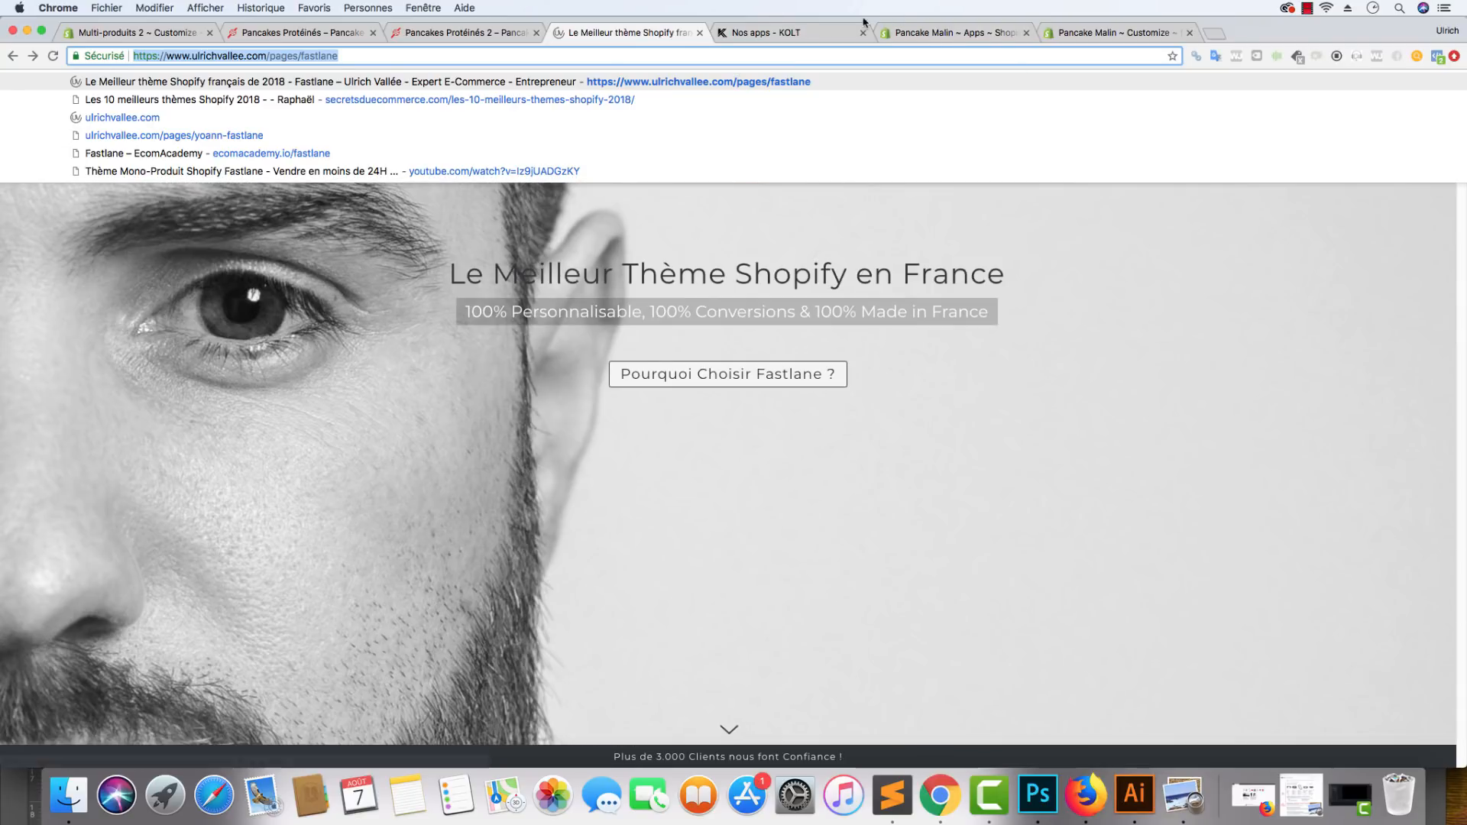
pyautogui.click(772, 33)
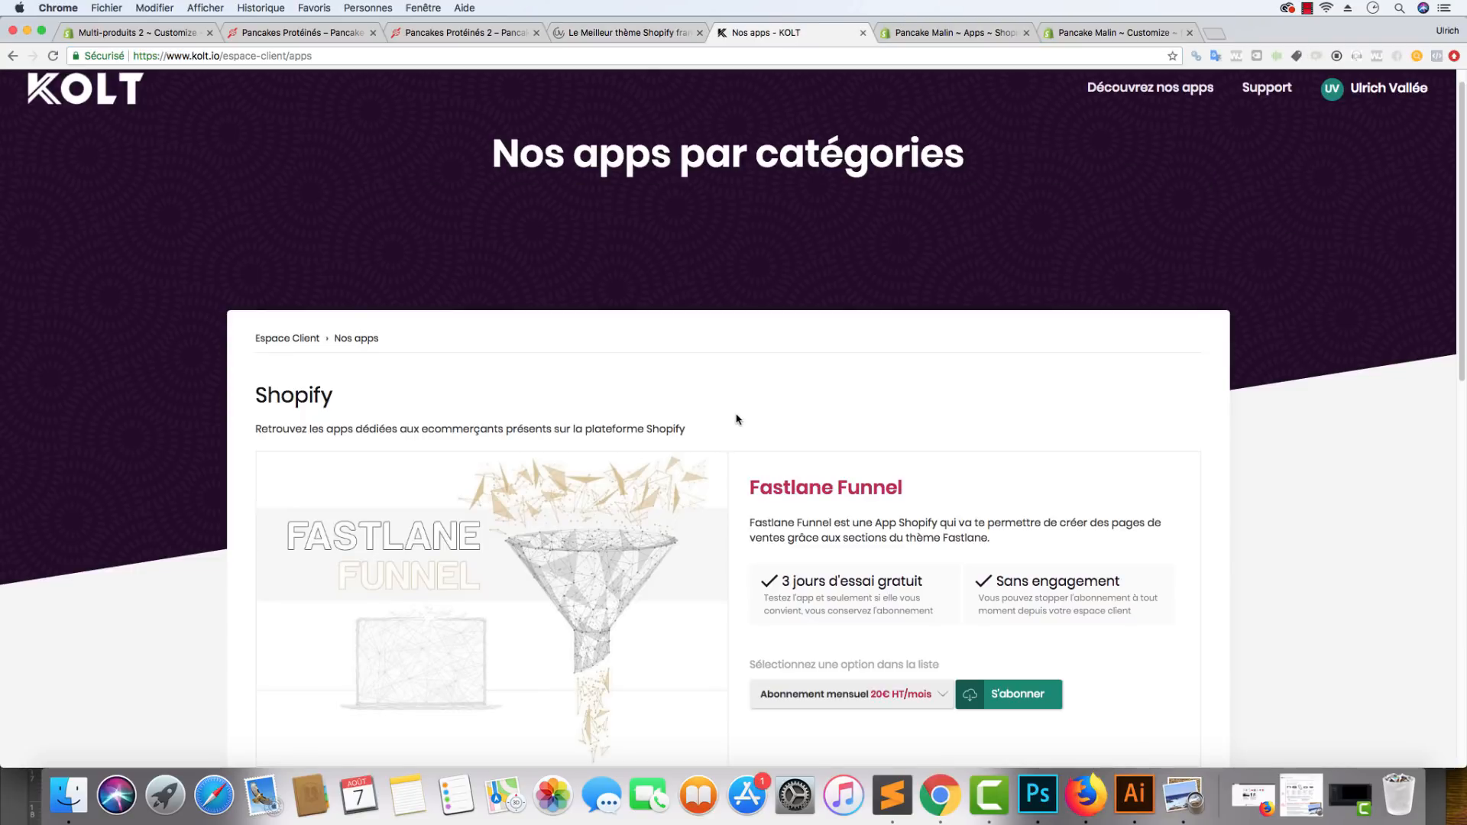